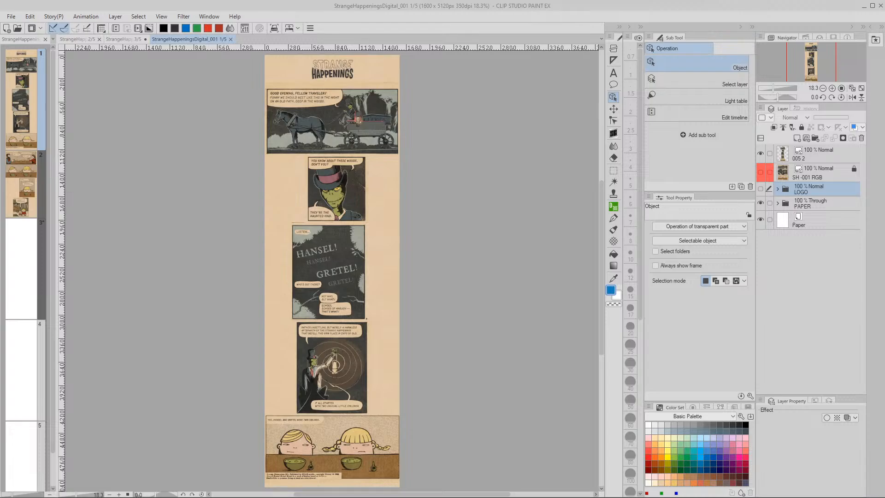
Step: Switch to the browser, open the Strange Happenings comic from the VirtualSG site and copy its page address
{"action": "key", "text": "alt+Tab"}
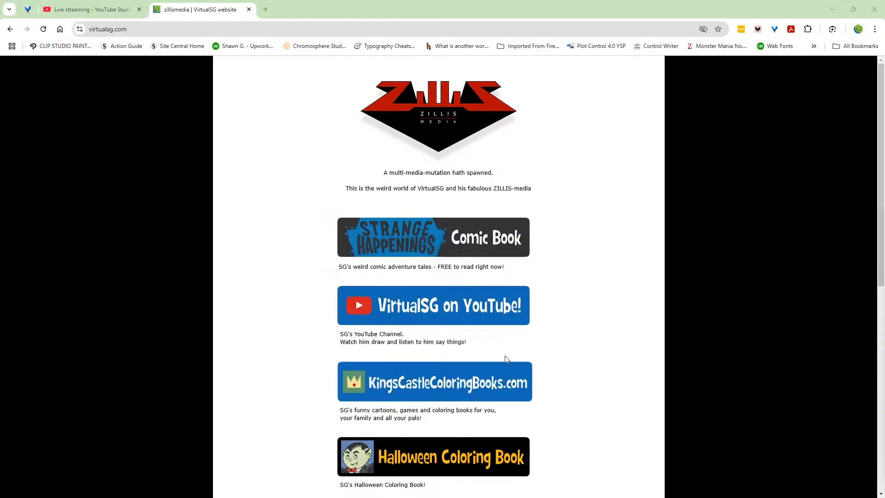
{"action": "left_click", "coordinate": [390, 240]}
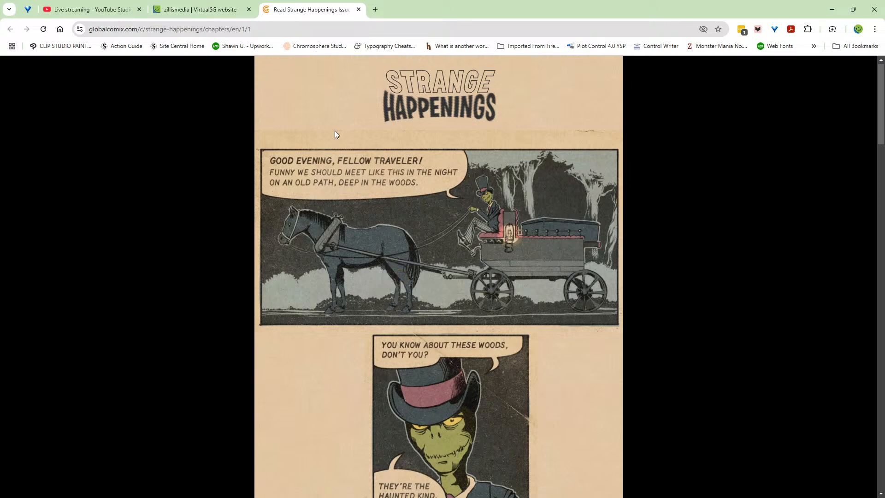
{"action": "left_click", "coordinate": [261, 26]}
{"action": "key", "text": "ctrl+c"}
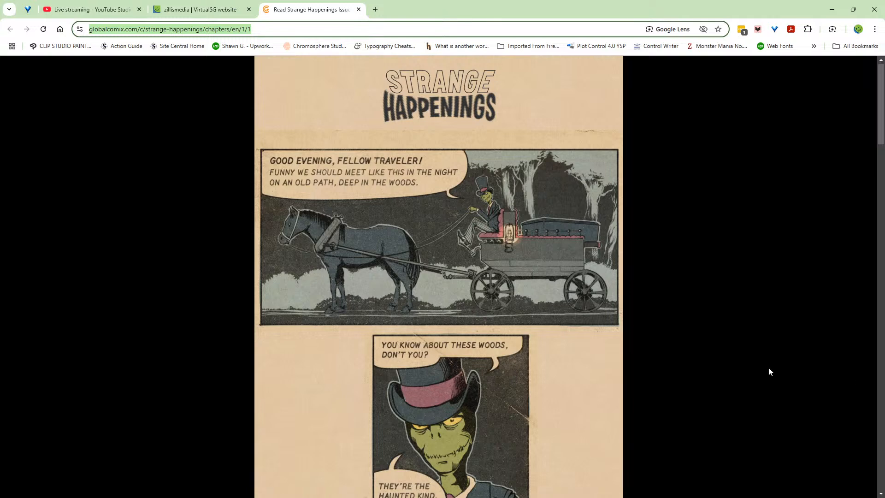
Step: Replace the draft message in the YouTube Studio live chat with the copied comic link and send it
{"action": "left_click", "coordinate": [94, 9]}
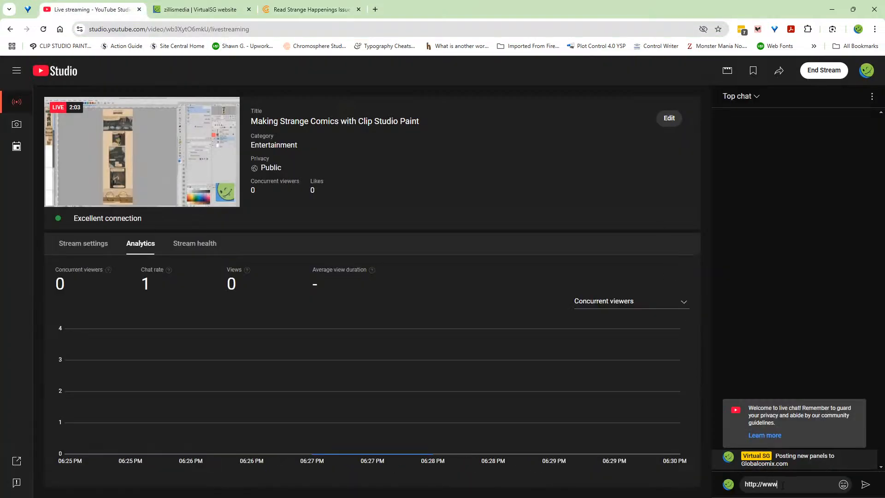
{"action": "left_click_drag", "start_coordinate": [782, 485], "coordinate": [725, 480]}
{"action": "key", "text": "ctrl+v"}
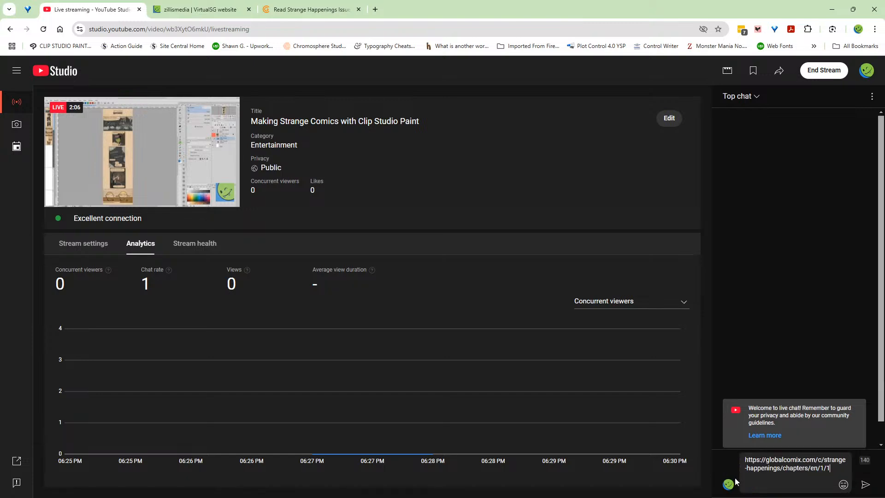
{"action": "left_click", "coordinate": [866, 484]}
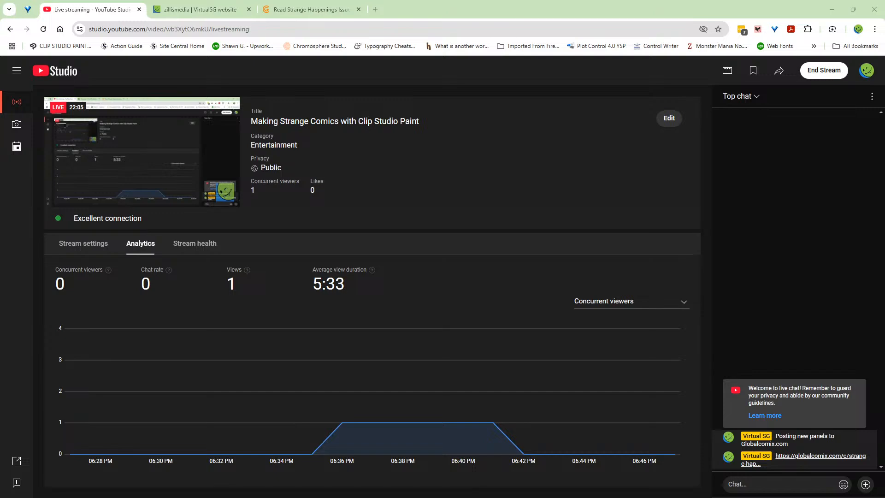
Step: Switch to Clip Studio Paint, close comic pages 1 and 2, and bring page 3 up for editing
{"action": "key", "text": "alt+Tab"}
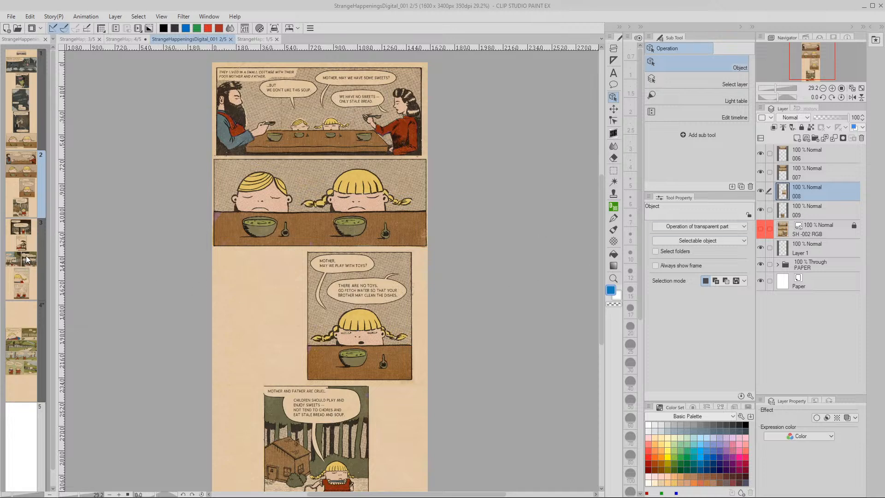
{"action": "left_click", "coordinate": [257, 40]}
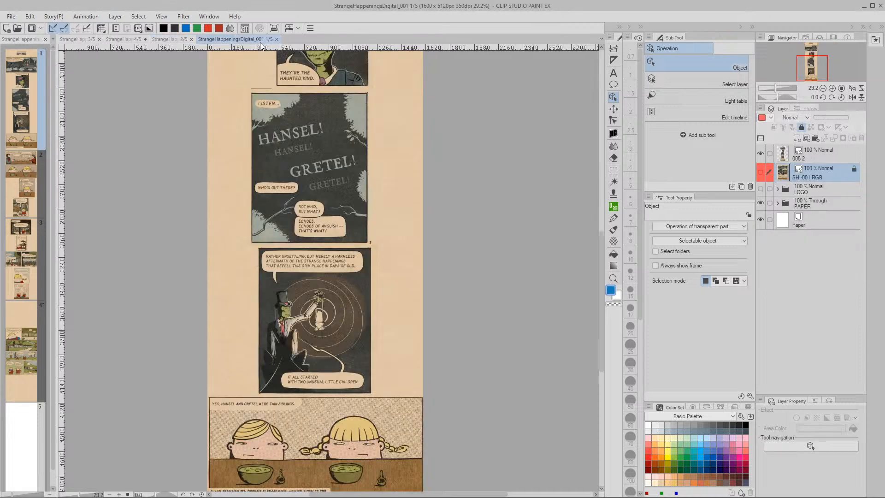
{"action": "left_click", "coordinate": [277, 39]}
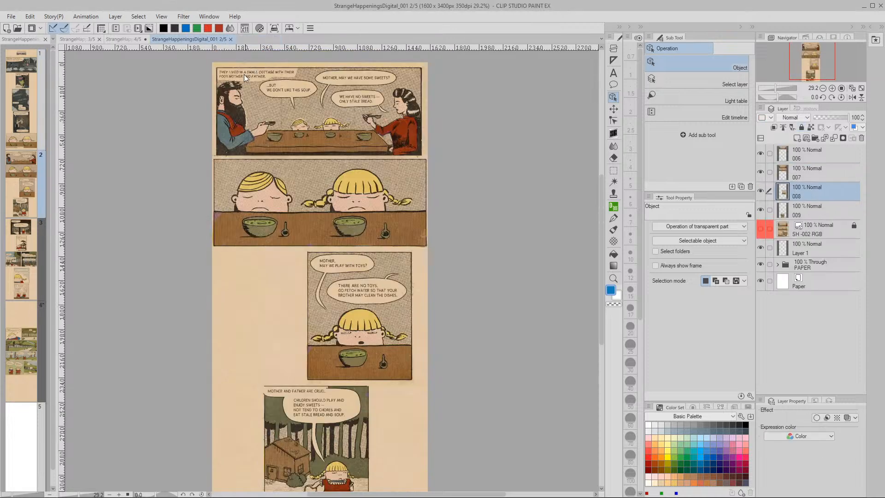
{"action": "left_click", "coordinate": [231, 40]}
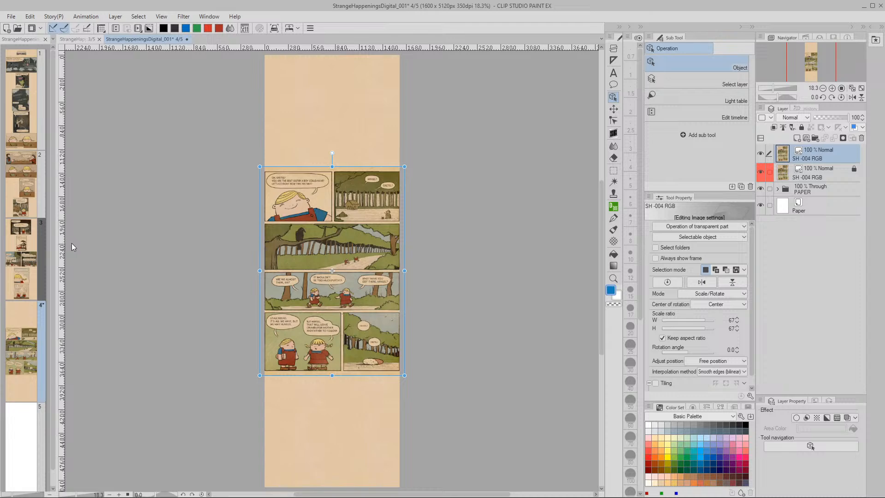
{"action": "left_click", "coordinate": [91, 40]}
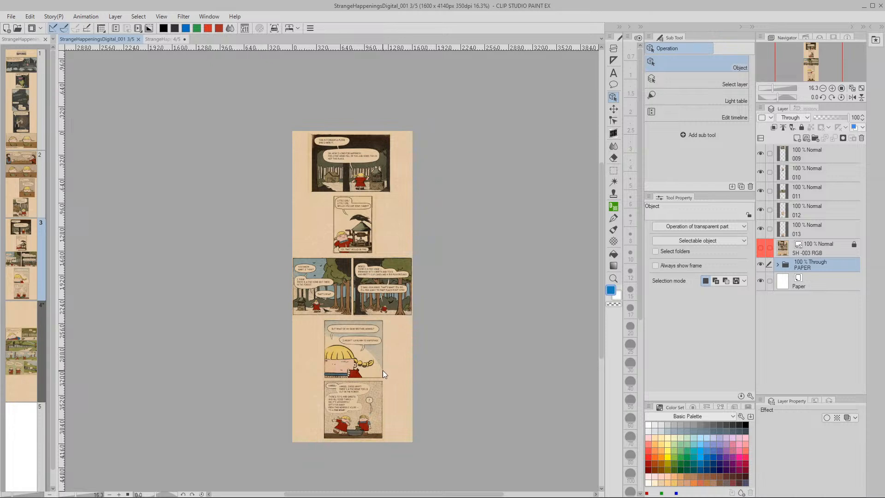
Step: Nudge the panel on layer 012 slightly left to line up its edges with the panel below it
{"action": "left_click", "coordinate": [786, 210]}
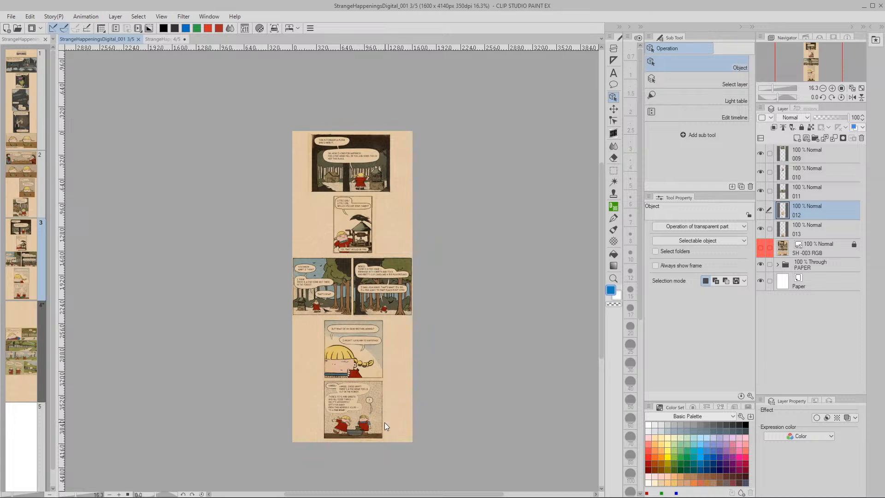
{"action": "key", "text": "ctrl+space"}
{"action": "left_click_drag", "start_coordinate": [384, 422], "coordinate": [407, 351]}
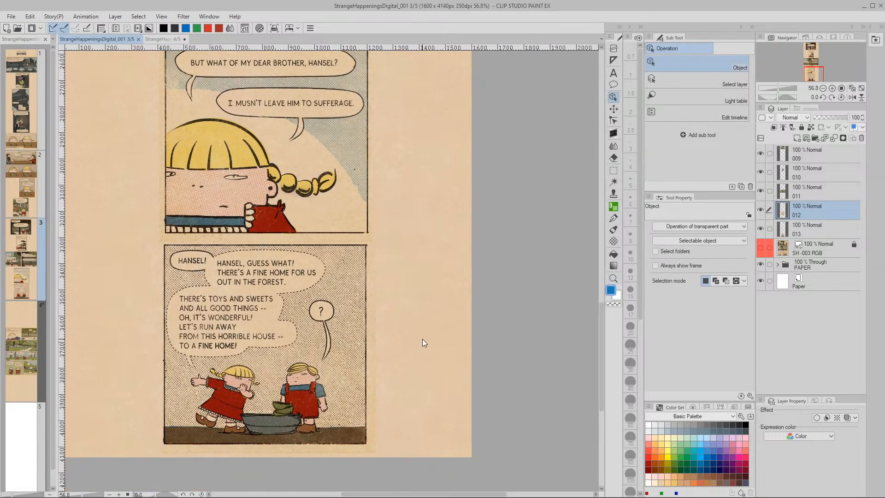
{"action": "key", "text": "Right"}
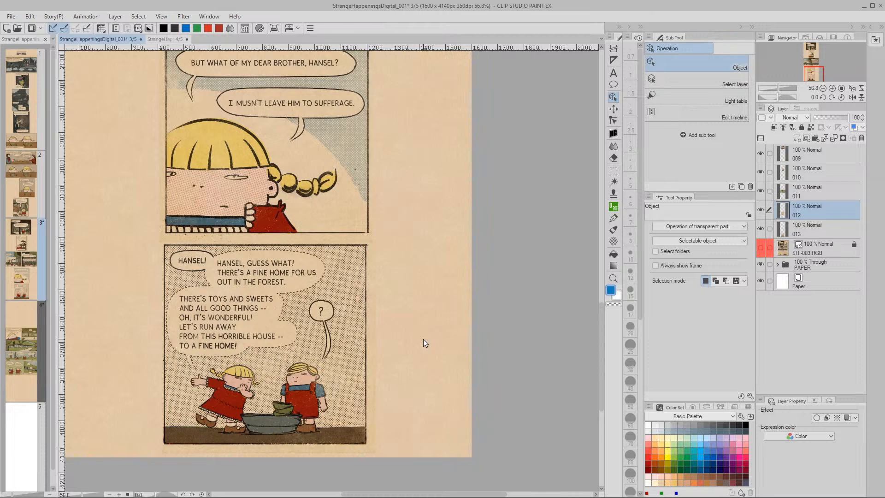
{"action": "key", "text": "Left"}
{"action": "key", "text": "Left"}
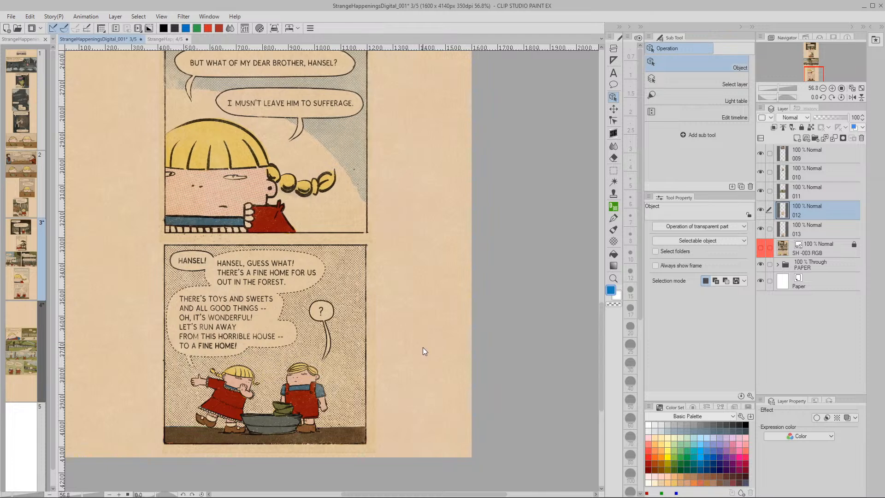
Step: Examine the alignment of the lower two panels on page 3, both close up and in the overall layout
{"action": "key", "text": "slash"}
{"action": "mouse_move", "coordinate": [422, 363]}
{"action": "left_mouse_down"}
{"action": "mouse_move", "coordinate": [419, 333]}
{"action": "mouse_move", "coordinate": [407, 330]}
{"action": "mouse_move", "coordinate": [416, 317]}
{"action": "mouse_move", "coordinate": [382, 315]}
{"action": "mouse_move", "coordinate": [386, 358]}
{"action": "mouse_move", "coordinate": [431, 383]}
{"action": "mouse_move", "coordinate": [415, 374]}
{"action": "mouse_move", "coordinate": [416, 362]}
{"action": "left_mouse_up"}
{"action": "key", "text": "slash"}
{"action": "key", "text": "space"}
{"action": "key", "text": "slash"}
{"action": "key", "text": "o"}
{"action": "key", "text": "space"}
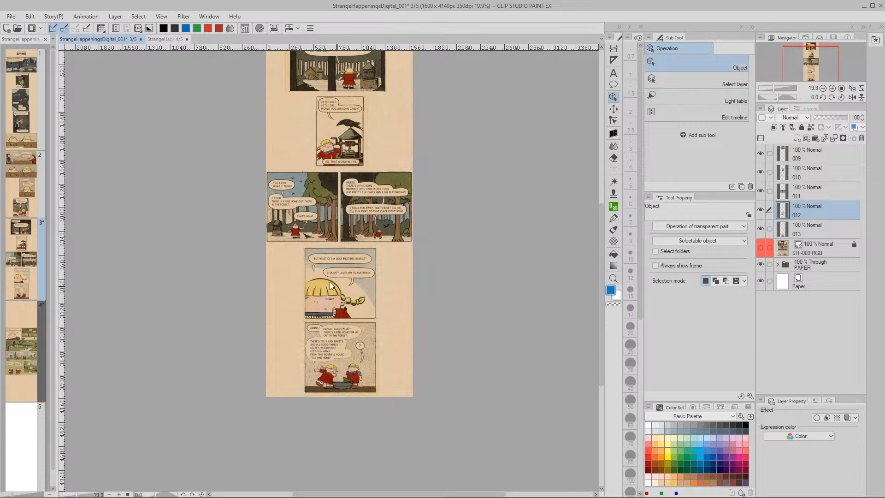
{"action": "key", "text": "/"}
{"action": "left_click", "coordinate": [384, 314]}
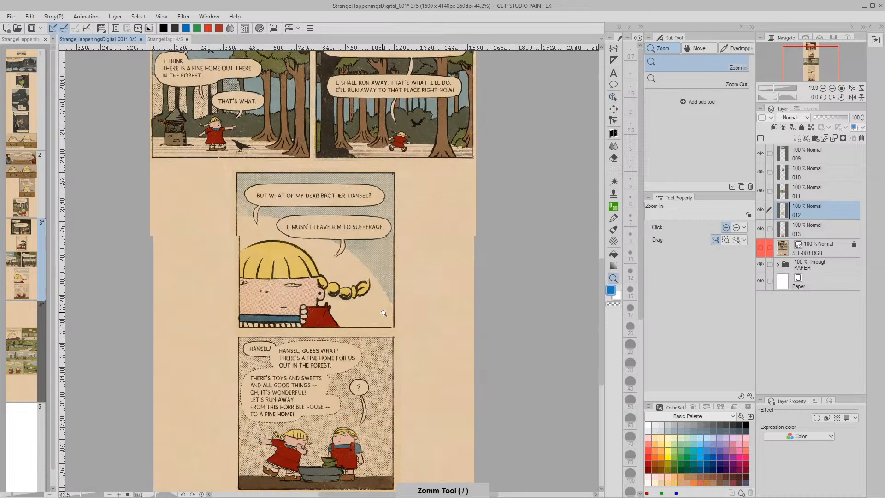
{"action": "left_click_drag", "start_coordinate": [384, 314], "coordinate": [386, 293]}
{"action": "key", "text": "space"}
{"action": "key", "text": "/"}
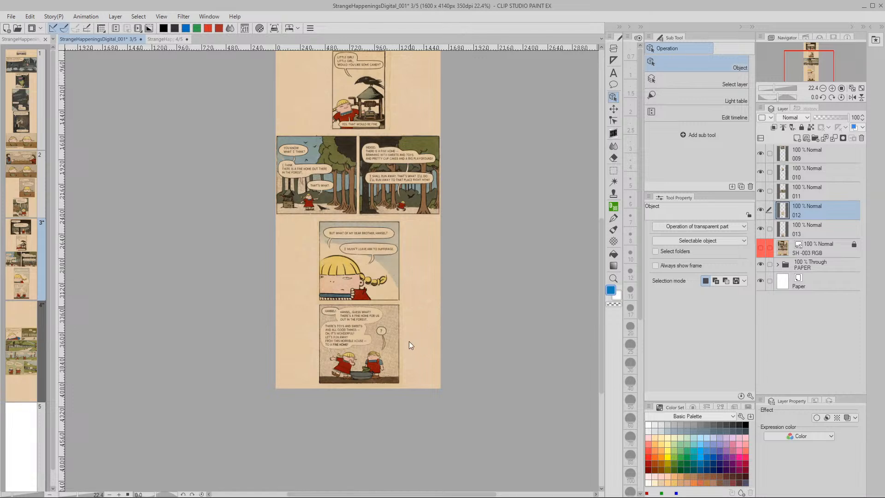
Step: Save page 3 and start a single-layer JPEG export into the STRANGE HAPPENINGS VERT PAGES folder
{"action": "key", "text": "ctrl+s"}
{"action": "key", "text": "ctrl+shift+e"}
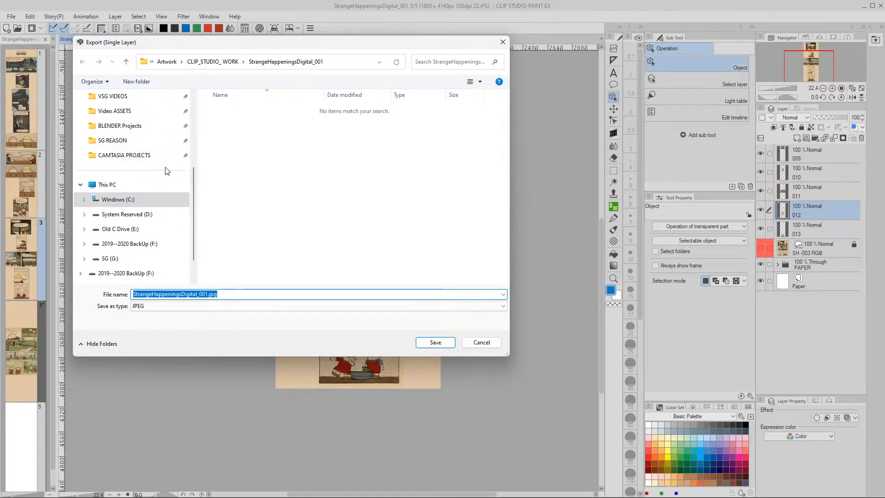
{"action": "scroll", "coordinate": [190, 221], "scroll_direction": "up", "scroll_amount": 2}
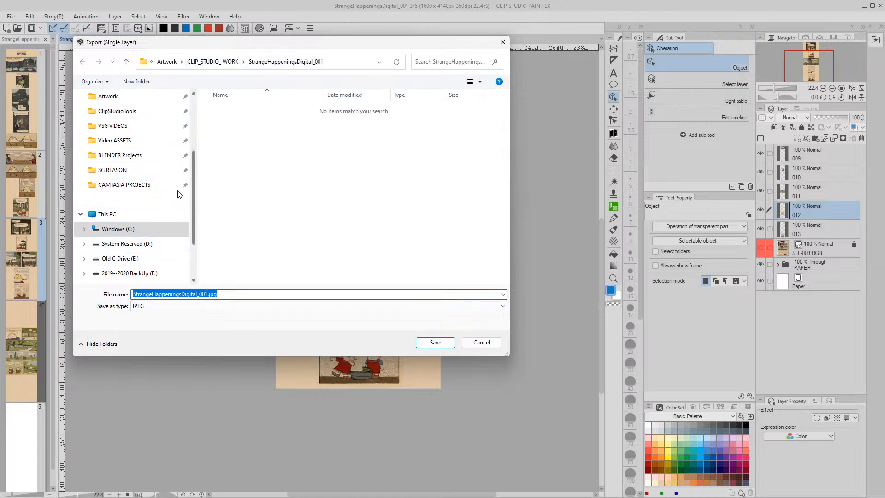
{"action": "left_click", "coordinate": [106, 97]}
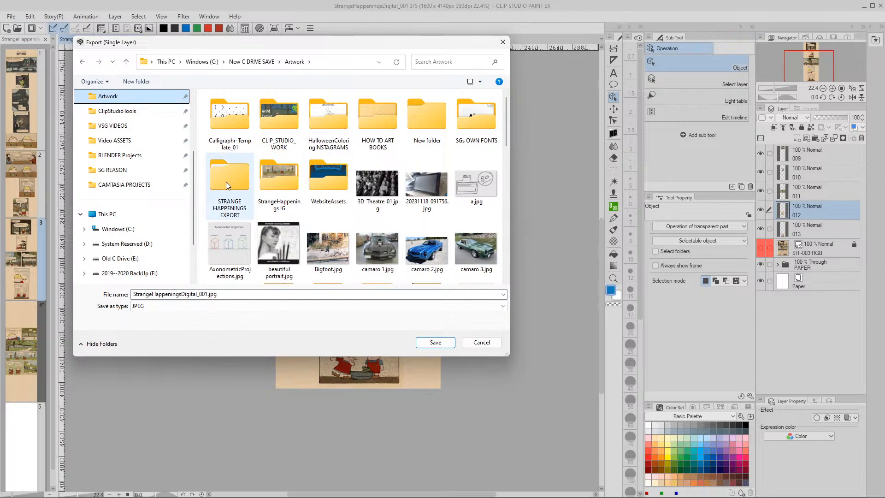
{"action": "double_click", "coordinate": [229, 185]}
{"action": "double_click", "coordinate": [214, 123]}
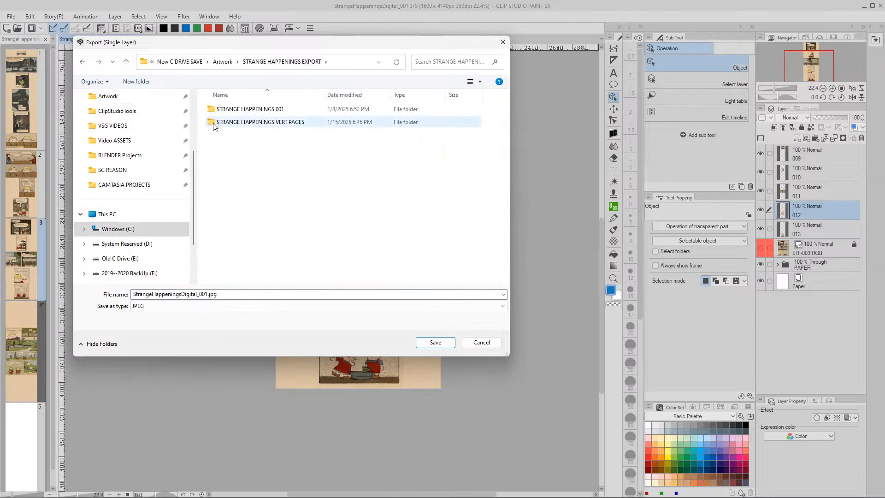
Step: Overwrite HanselGretel-03.jpg with the exported page at quality 100, RGB color and 100% scale
{"action": "left_click", "coordinate": [330, 134]}
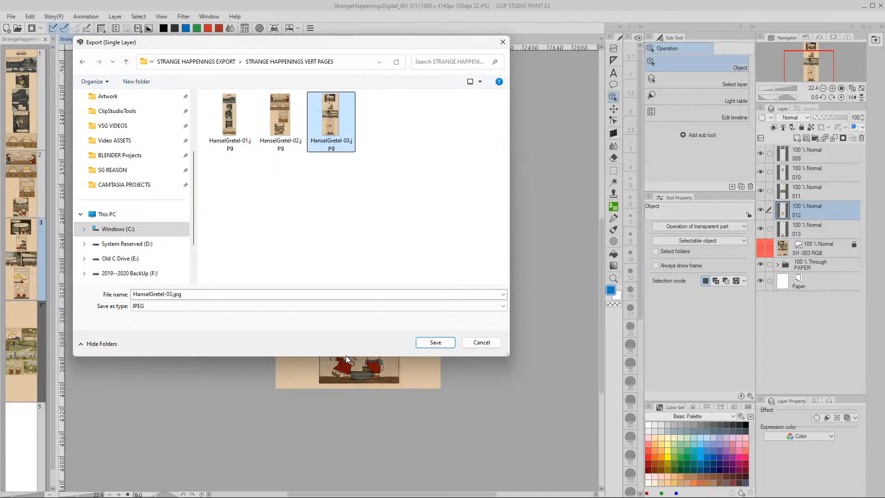
{"action": "left_click", "coordinate": [438, 343]}
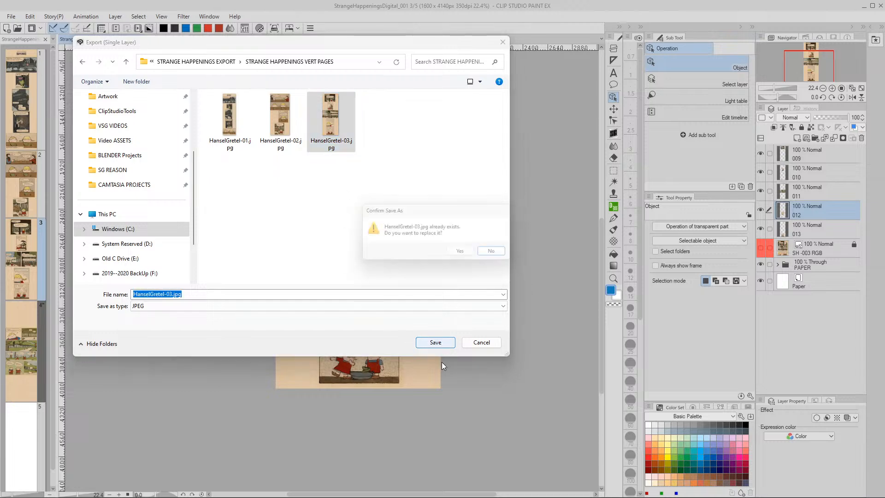
{"action": "left_click", "coordinate": [465, 252]}
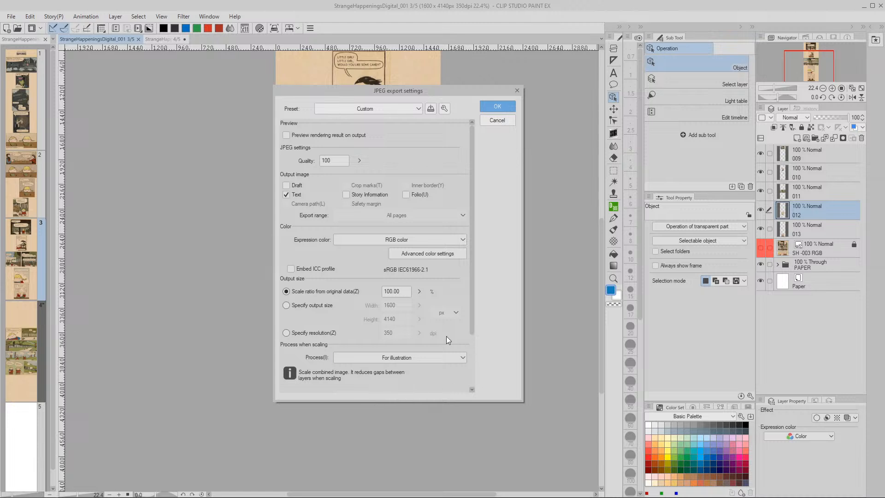
{"action": "left_click", "coordinate": [507, 107]}
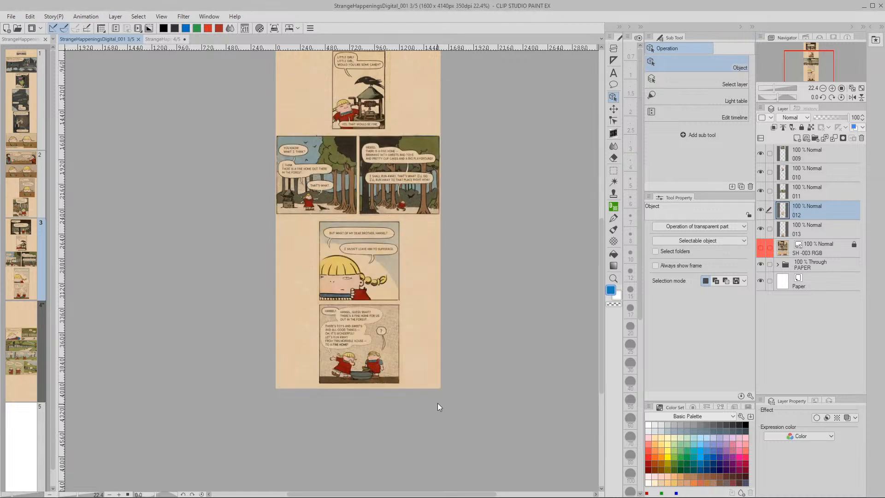
Step: Close page 3 and rasterize the unlocked SH -004 RGB image layer on page 4
{"action": "left_click", "coordinate": [138, 39]}
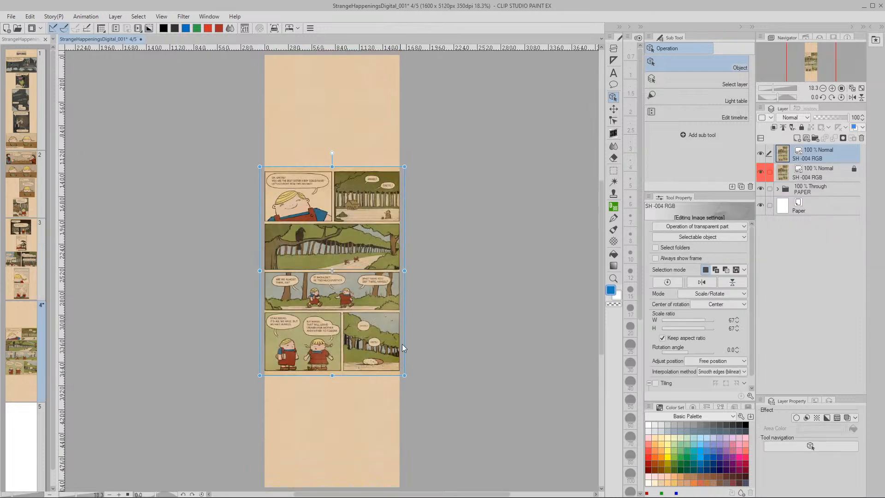
{"action": "key", "text": "space"}
{"action": "left_click_drag", "start_coordinate": [358, 278], "coordinate": [351, 331]}
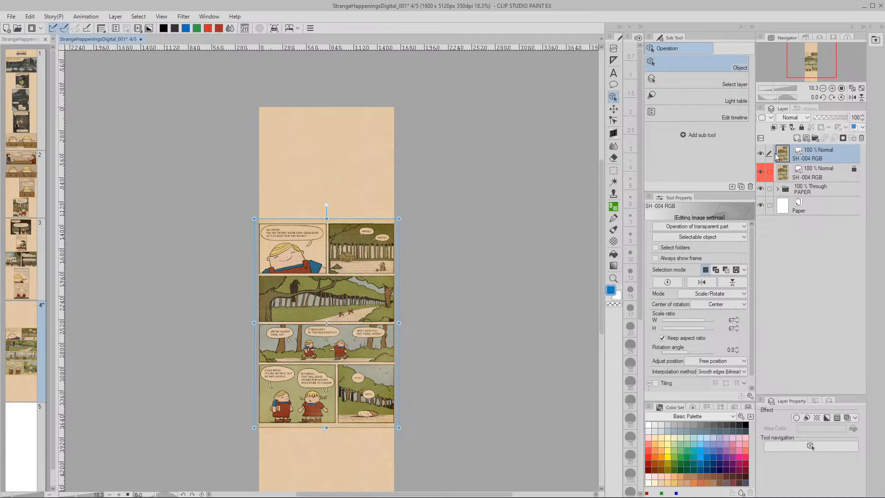
{"action": "key", "text": "alt+KP_Divide"}
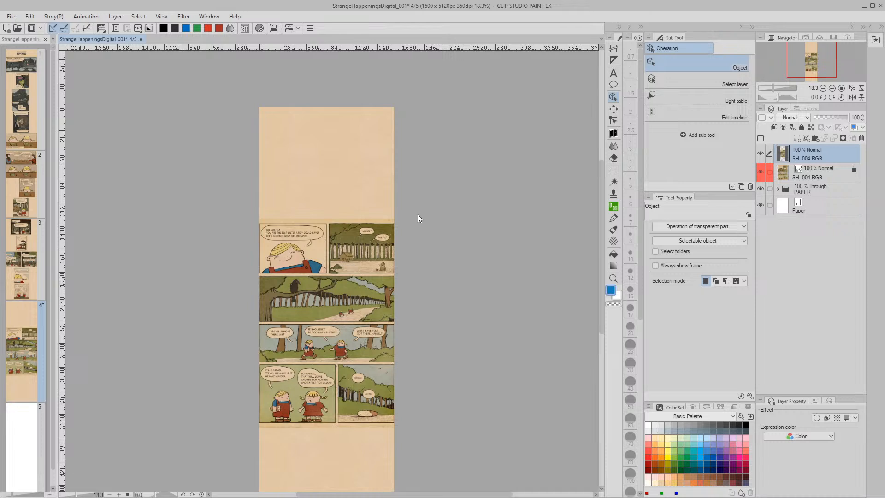
Step: Move the rasterized comic artwork to the top of page 4 and hide the locked SH -004 RGB layer
{"action": "left_click", "coordinate": [614, 109]}
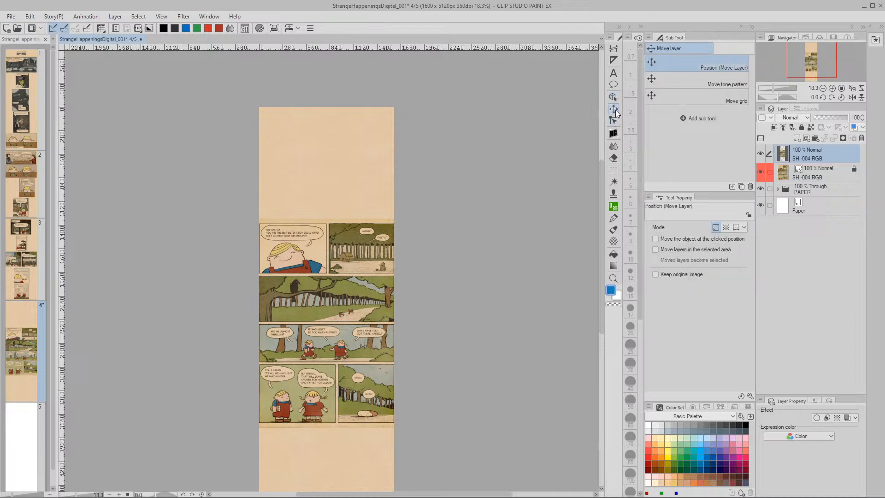
{"action": "left_click_drag", "start_coordinate": [346, 283], "coordinate": [364, 169]}
{"action": "left_click", "coordinate": [761, 172]}
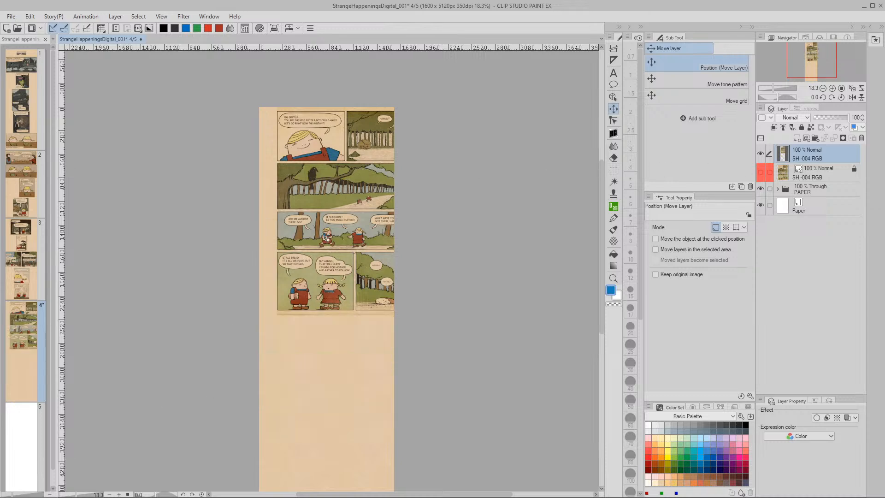
Step: Reposition the artwork so its panels span the page width, with the first row just below the page's top edge
{"action": "left_click_drag", "start_coordinate": [326, 237], "coordinate": [308, 332]}
{"action": "key", "text": "/"}
{"action": "left_click", "coordinate": [319, 287]}
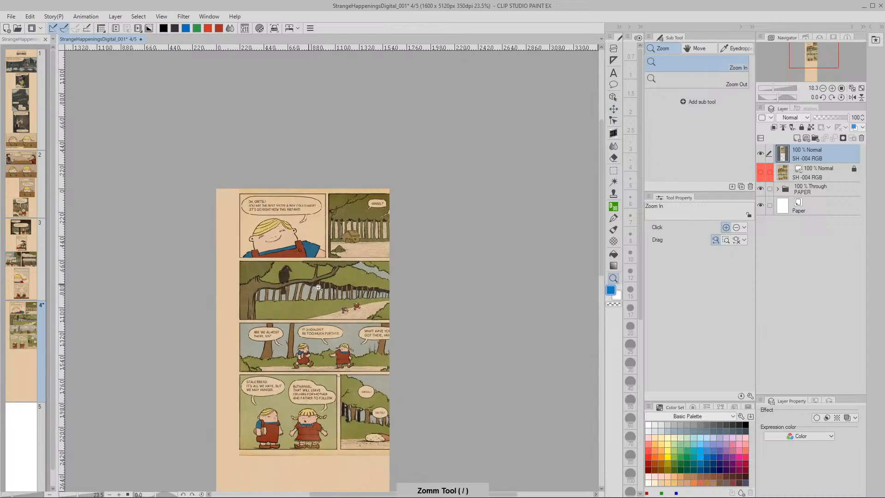
{"action": "left_click_drag", "start_coordinate": [318, 287], "coordinate": [393, 322]}
{"action": "key", "text": "space"}
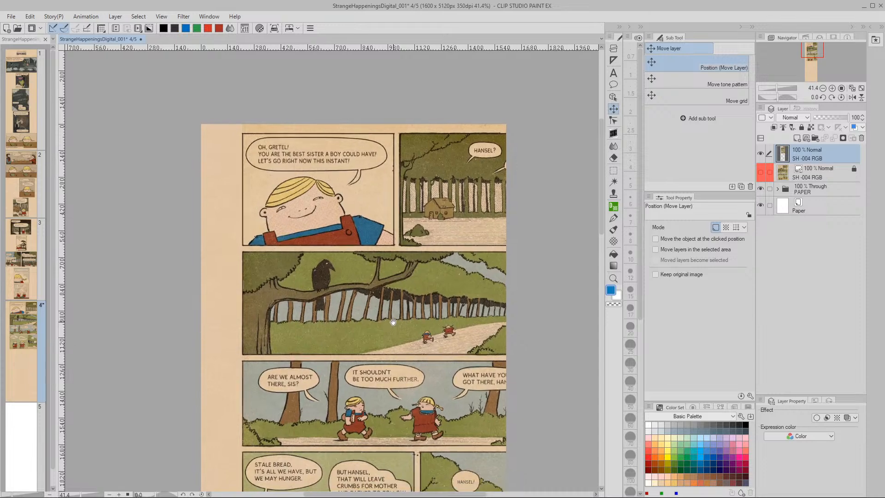
{"action": "left_click_drag", "start_coordinate": [440, 336], "coordinate": [434, 333]}
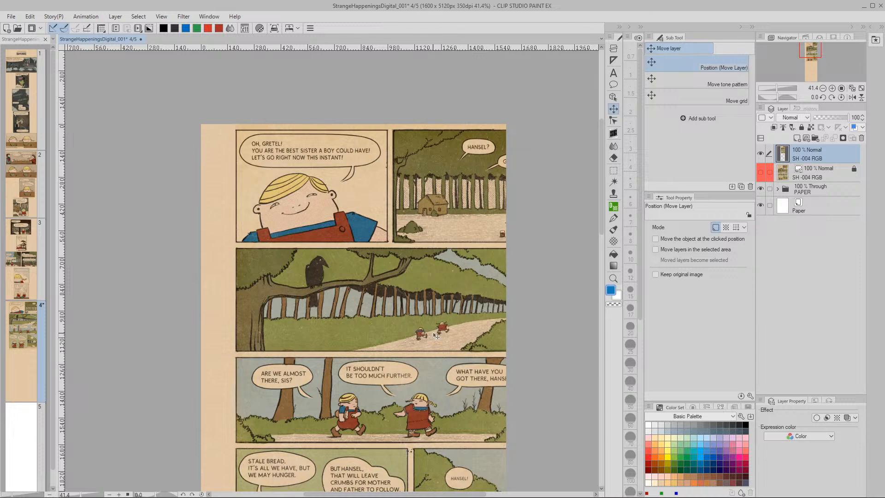
{"action": "left_click_drag", "start_coordinate": [441, 330], "coordinate": [415, 327]}
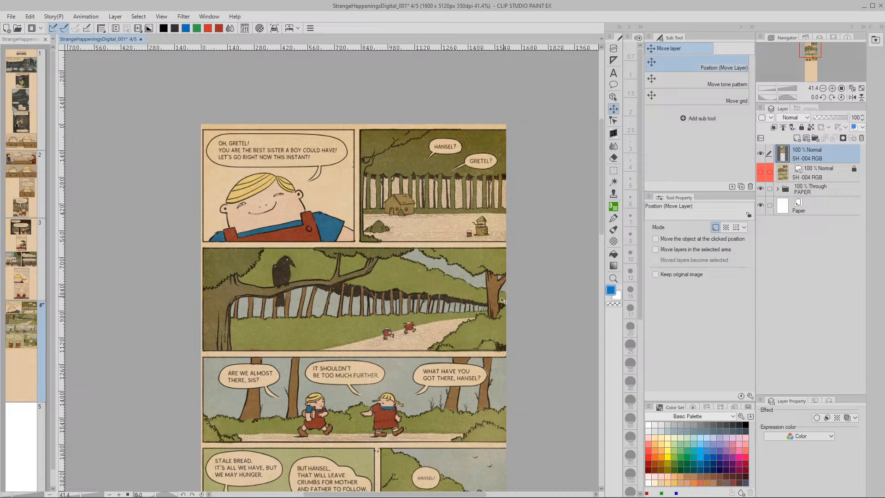
Step: Undo the repositioning and the rasterization of the top SH -004 RGB layer on page 4
{"action": "left_click_drag", "start_coordinate": [475, 325], "coordinate": [474, 323]}
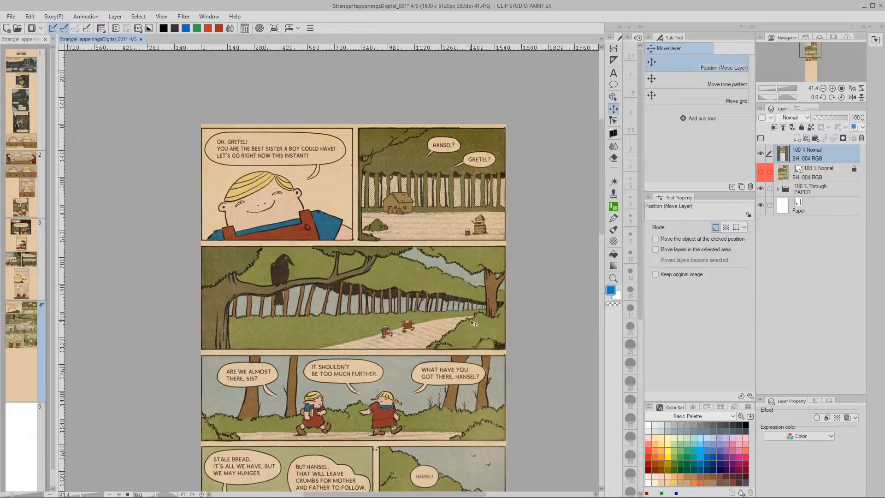
{"action": "key", "text": "Right"}
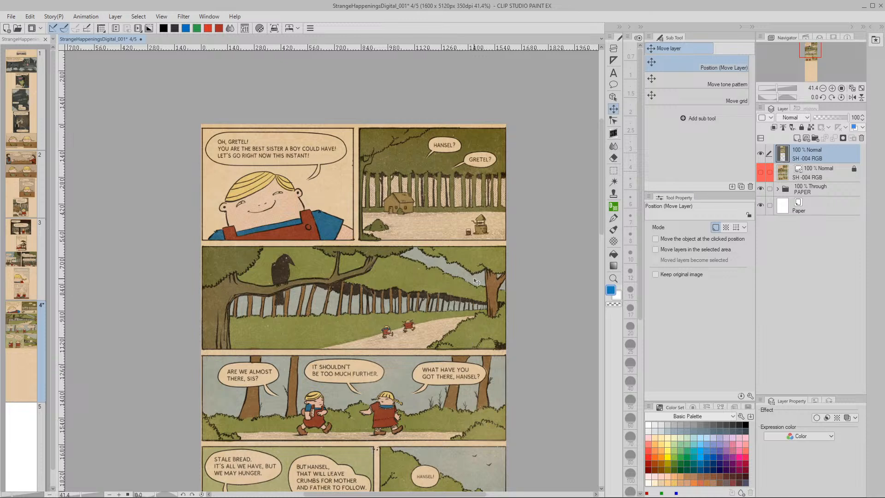
{"action": "key", "text": "ctrl+z"}
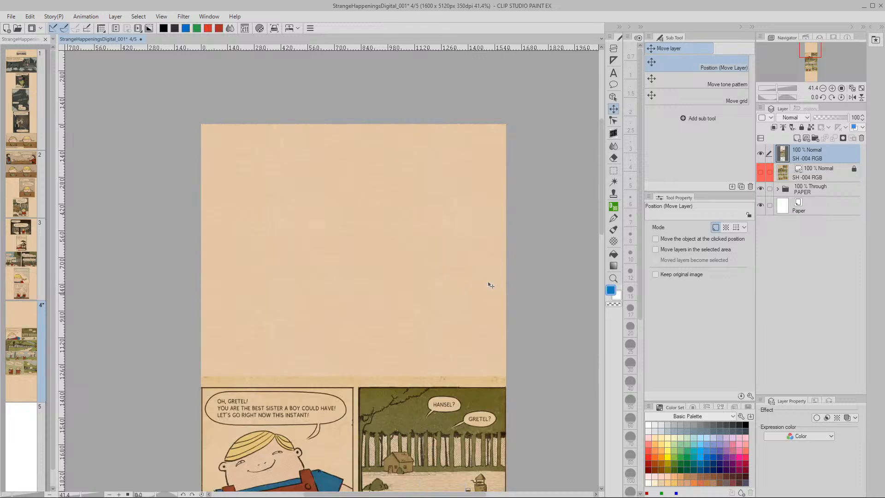
{"action": "key", "text": "ctrl+z"}
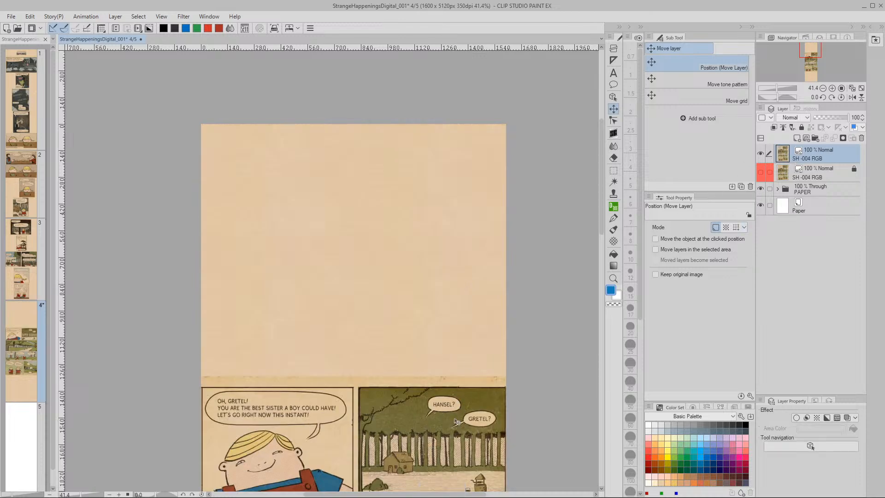
Step: Scale the top SH -004 RGB image layer down slightly to keep the panel borders inside the page, and rasterize it
{"action": "left_click", "coordinate": [613, 97]}
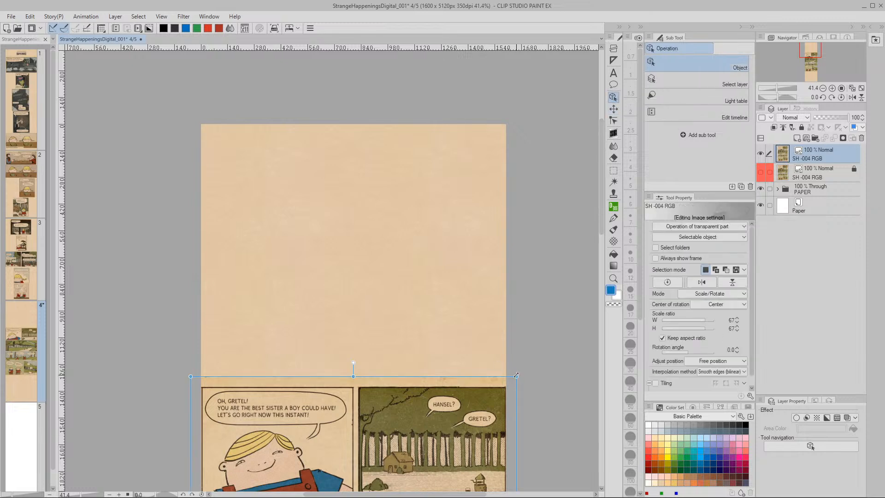
{"action": "left_click_drag", "start_coordinate": [516, 376], "coordinate": [516, 378]}
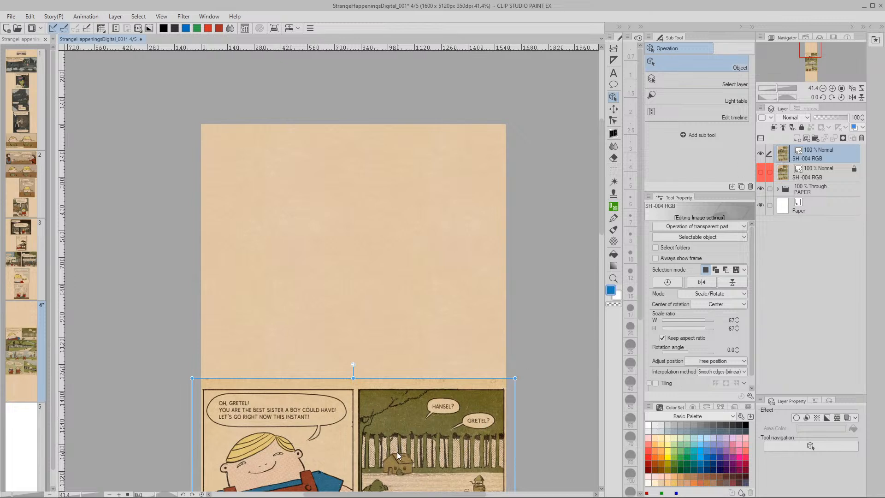
{"action": "key", "text": "alt+KP_1"}
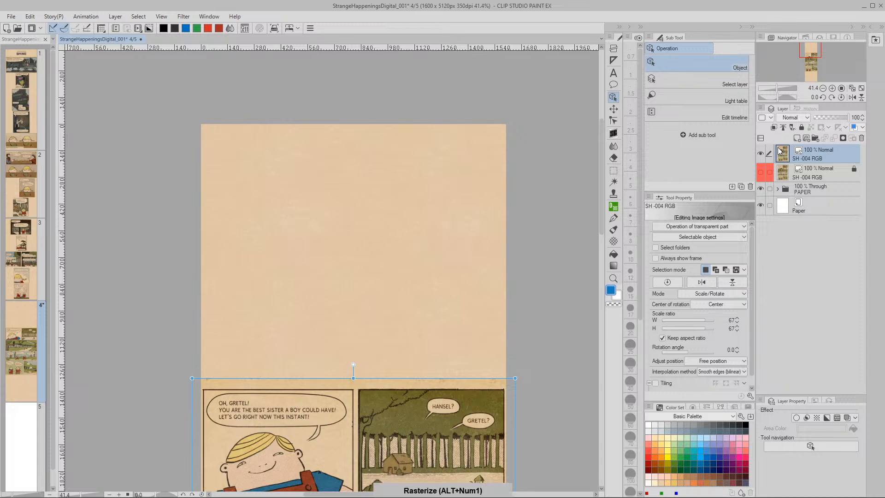
Step: Move the rasterized artwork up so its first panel row sits just below the page's top edge
{"action": "key", "text": "k"}
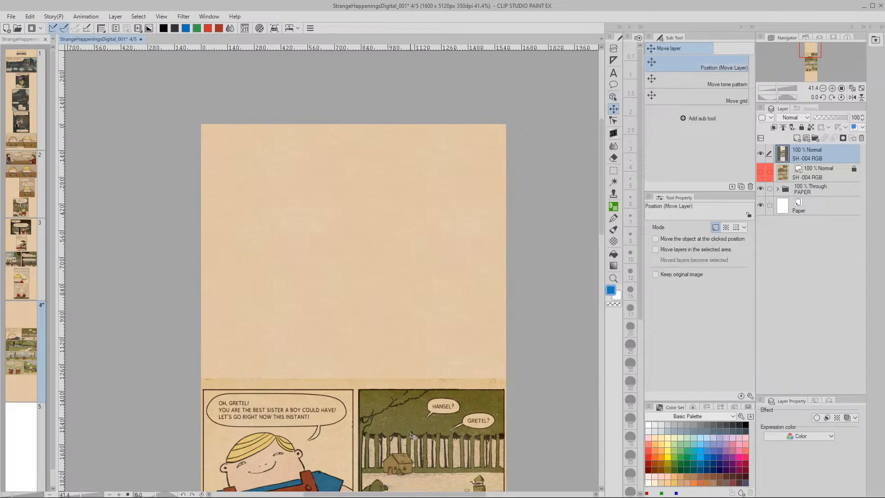
{"action": "left_click_drag", "start_coordinate": [413, 437], "coordinate": [412, 174]}
{"action": "left_click_drag", "start_coordinate": [420, 204], "coordinate": [419, 200]}
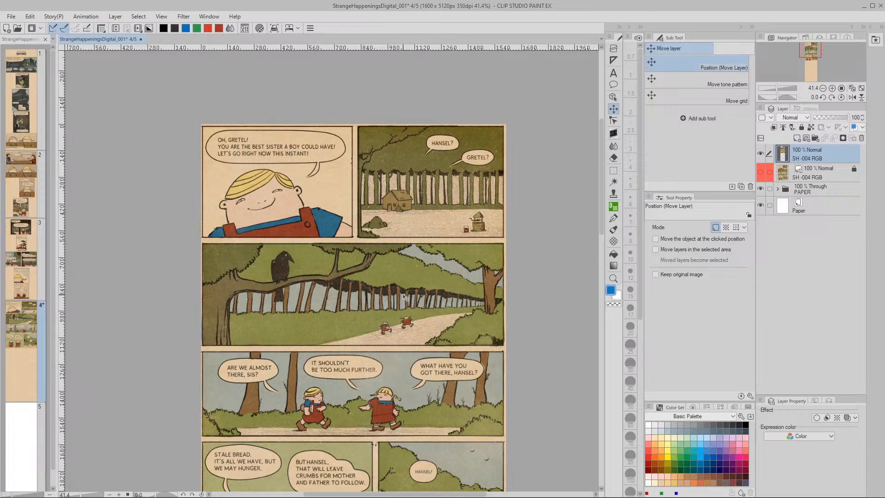
Step: Delete the bottom panel row from the rasterized artwork layer using a rectangular selection across the page width
{"action": "key", "text": "space"}
{"action": "left_click_drag", "start_coordinate": [437, 413], "coordinate": [427, 274]}
{"action": "left_click_drag", "start_coordinate": [439, 404], "coordinate": [450, 316]}
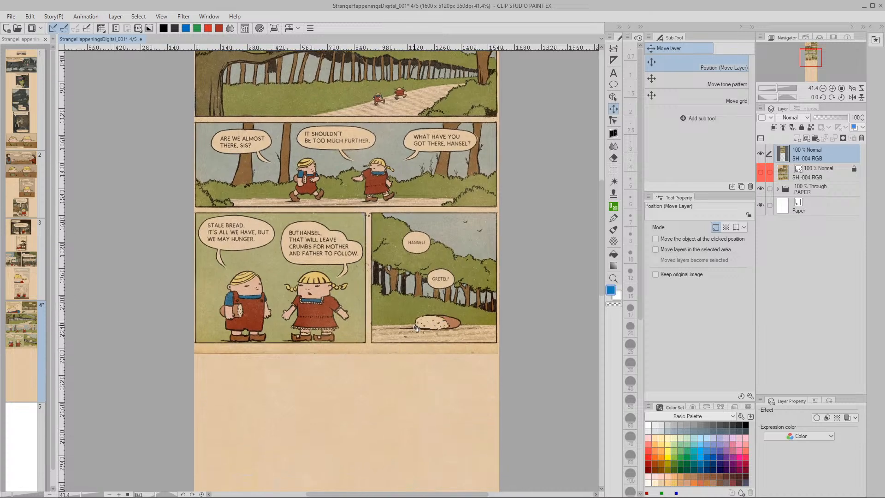
{"action": "left_click_drag", "start_coordinate": [433, 203], "coordinate": [431, 366]}
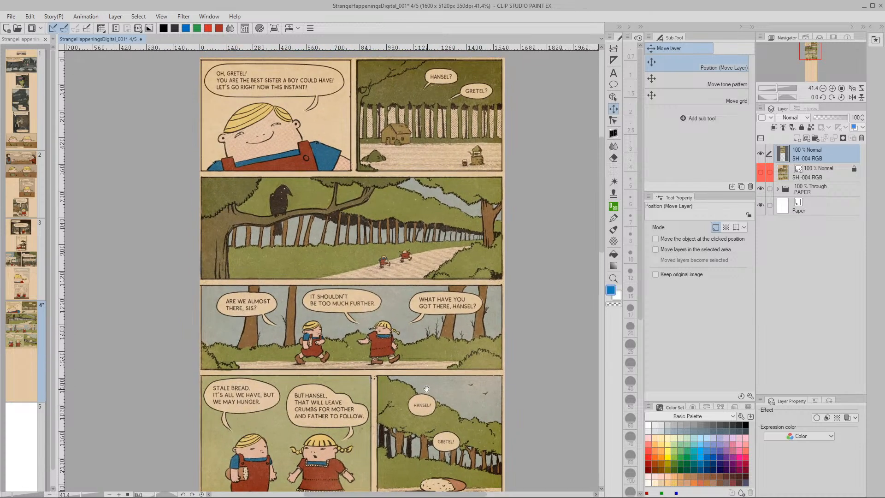
{"action": "left_click_drag", "start_coordinate": [422, 409], "coordinate": [415, 267]}
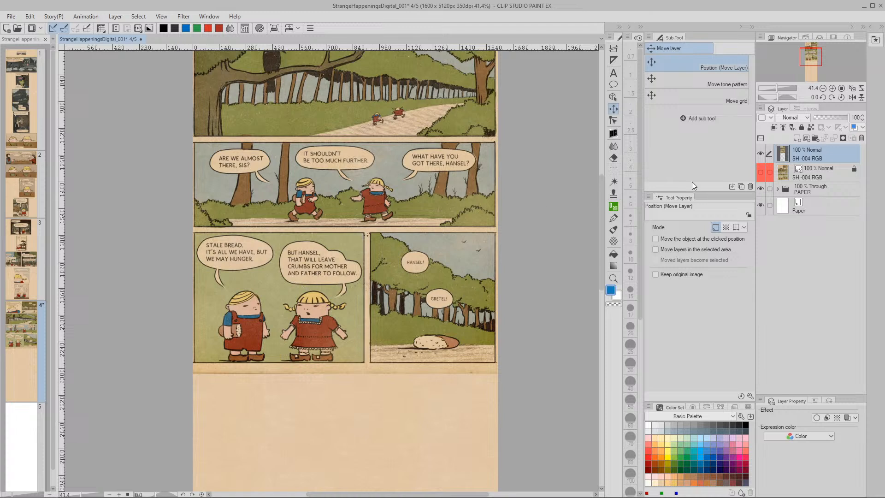
{"action": "left_click", "coordinate": [783, 174]}
{"action": "left_click", "coordinate": [786, 156]}
{"action": "left_click", "coordinate": [613, 170]}
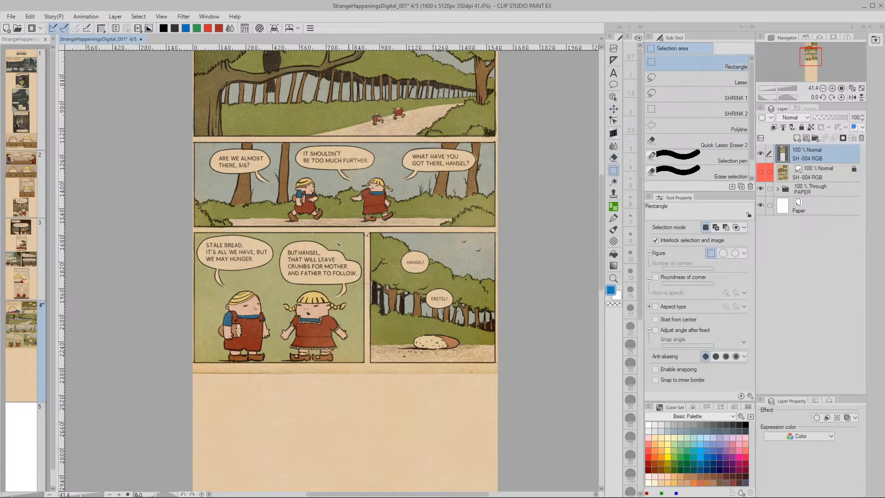
{"action": "left_click_drag", "start_coordinate": [185, 228], "coordinate": [506, 395]}
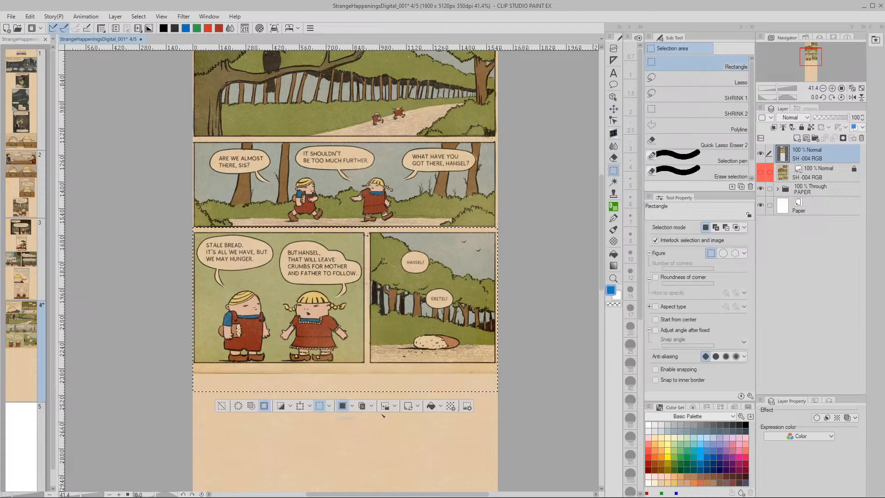
{"action": "left_click", "coordinate": [239, 406]}
{"action": "left_click", "coordinate": [223, 407]}
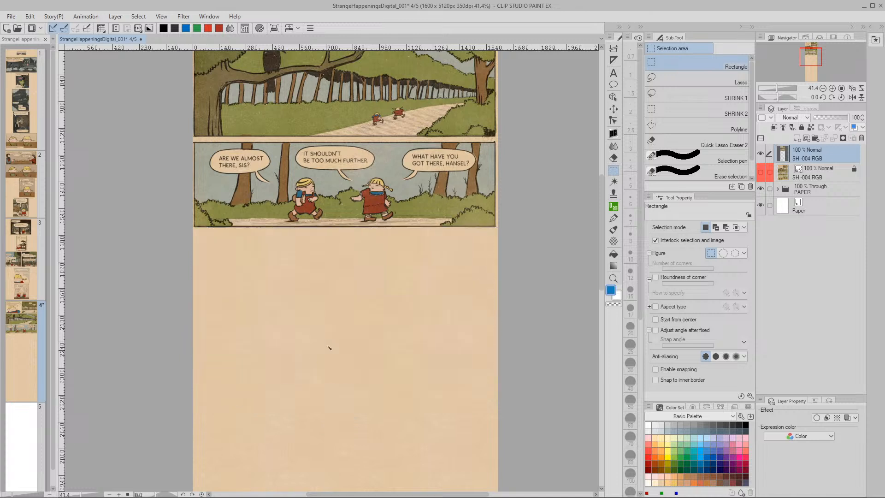
Step: Duplicate the locked SH -004 RGB layer, and make the copy unlocked and visible with no palette color
{"action": "key", "text": "alt+bracketleft"}
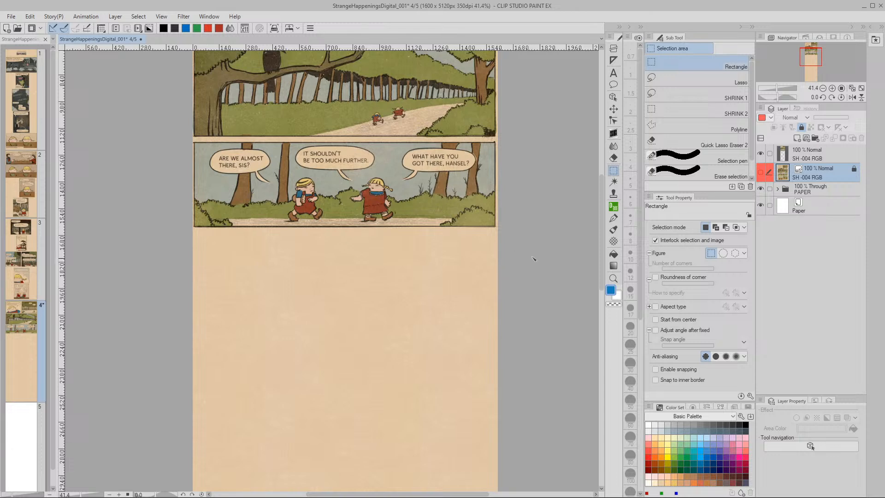
{"action": "key", "text": "ctrl+v"}
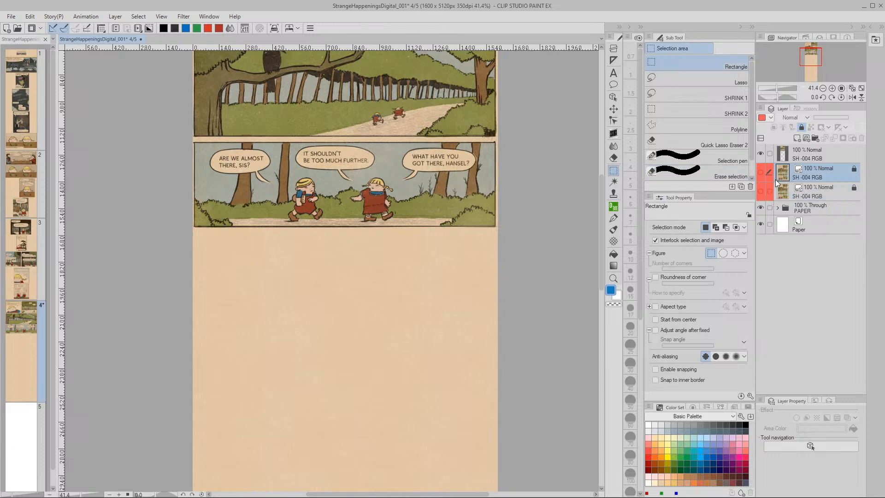
{"action": "left_click", "coordinate": [802, 127]}
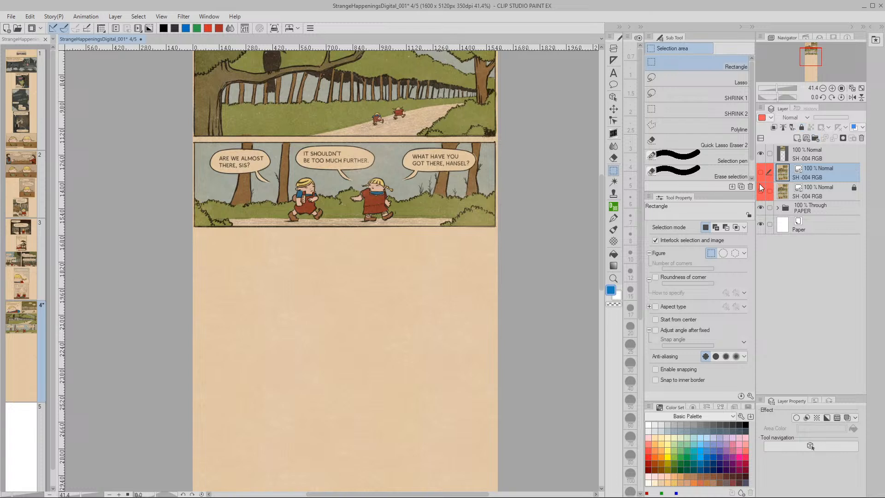
{"action": "left_click", "coordinate": [770, 118]}
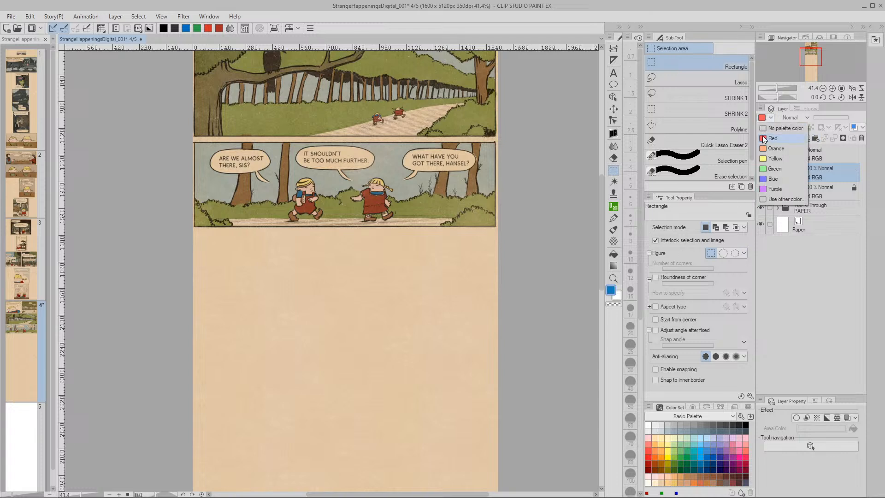
{"action": "left_click", "coordinate": [779, 129]}
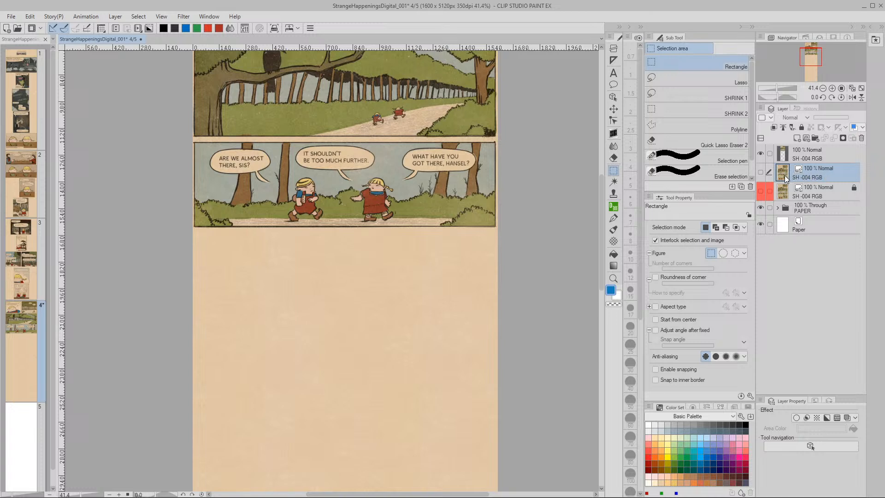
{"action": "key", "text": "alt+KP_1"}
{"action": "left_click", "coordinate": [761, 172]}
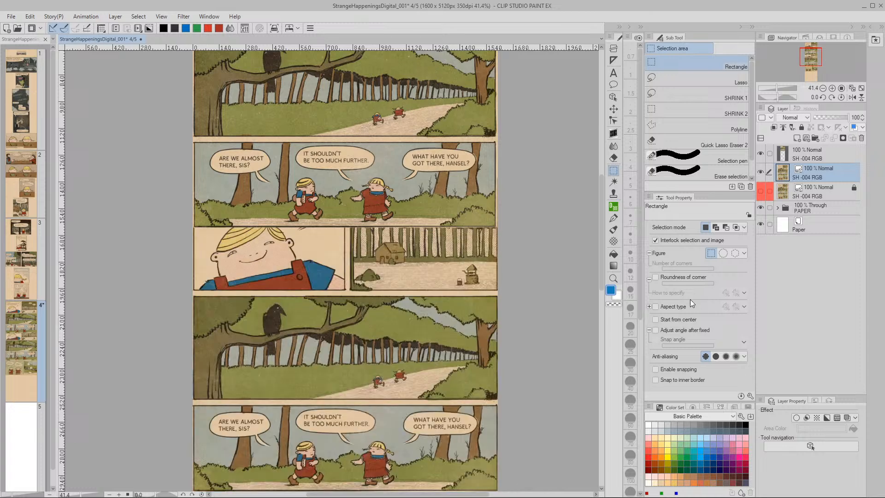
Step: Move the layer copy up until its bottom panel row appears beneath the finished artwork, and rasterize the copy
{"action": "left_click", "coordinate": [614, 109]}
{"action": "left_click_drag", "start_coordinate": [446, 415], "coordinate": [459, 205]}
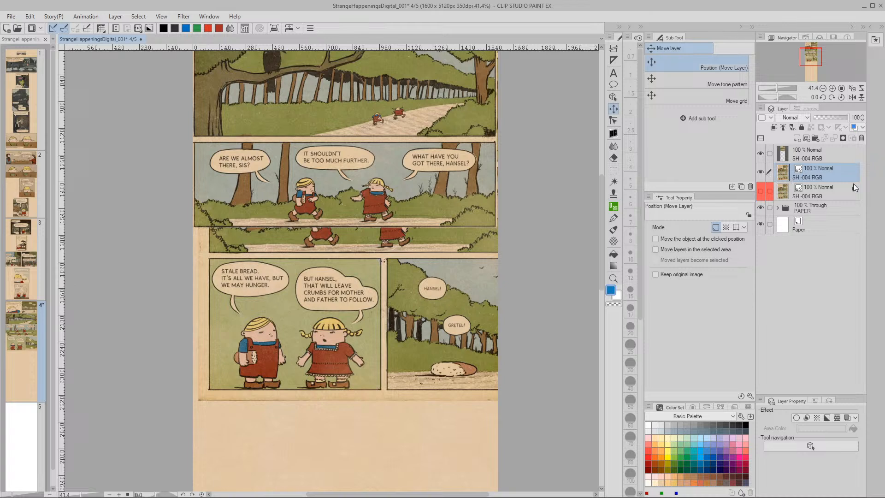
{"action": "right_click", "coordinate": [884, 202]}
{"action": "key", "text": "alt+KP_1"}
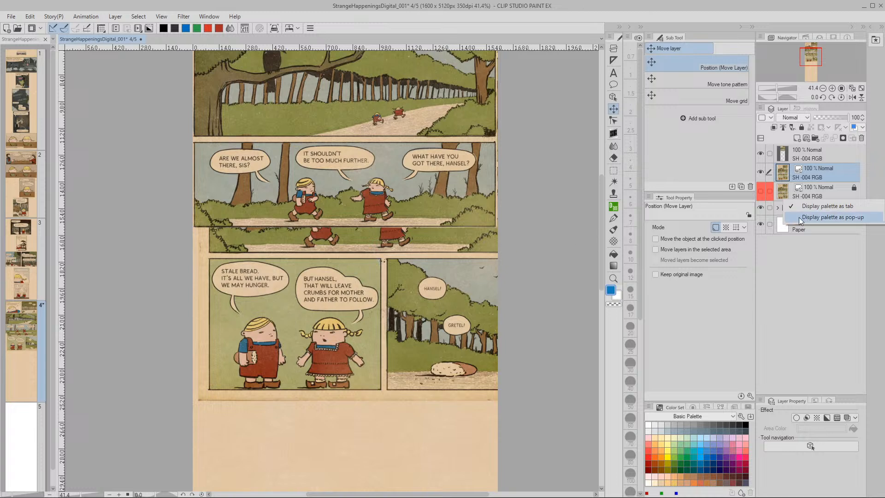
{"action": "left_click", "coordinate": [779, 265]}
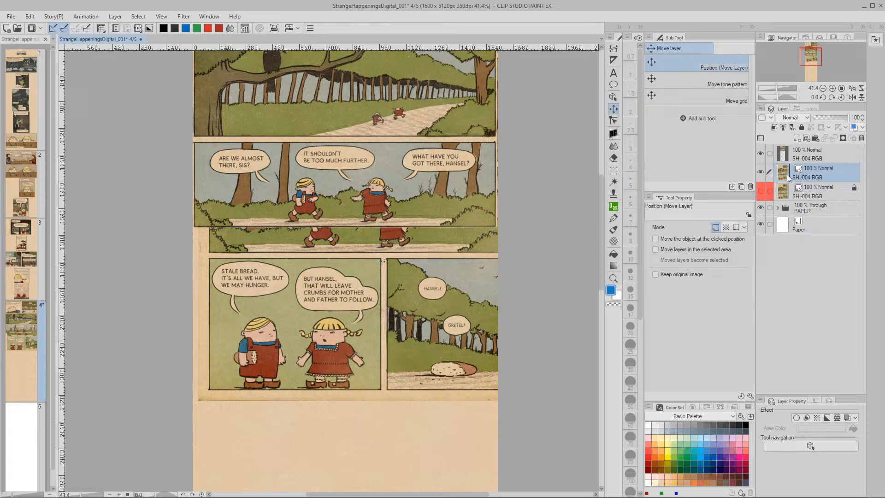
{"action": "key", "text": "alt+KP_1"}
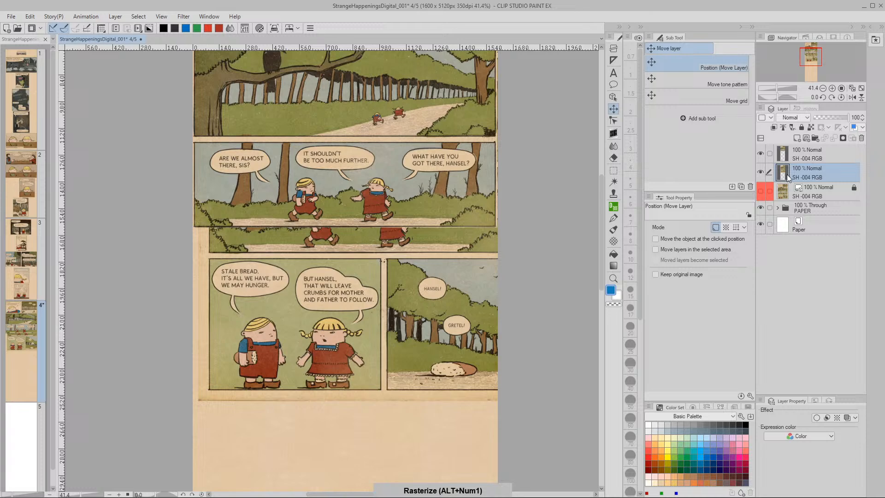
{"action": "left_click", "coordinate": [613, 171]}
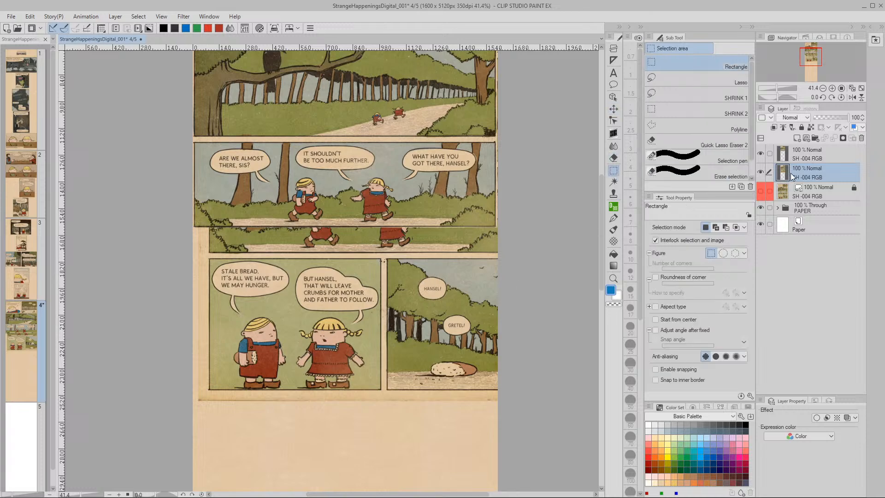
{"action": "key", "text": "k"}
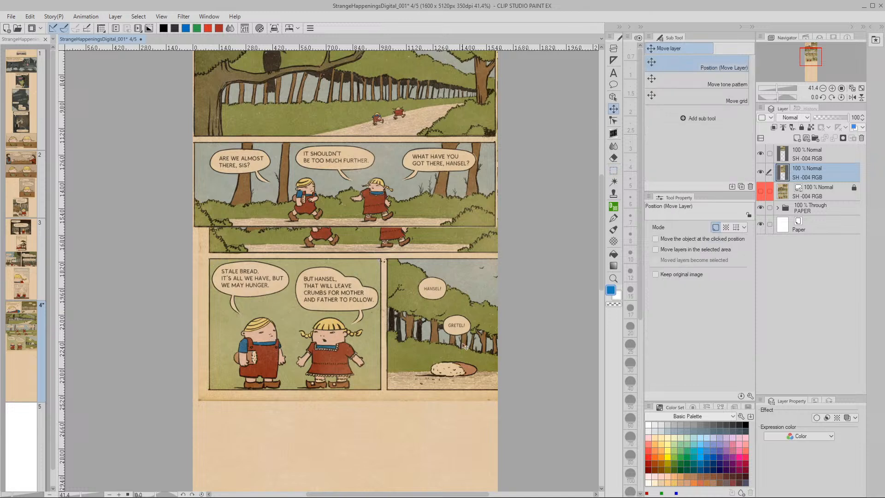
{"action": "left_click_drag", "start_coordinate": [341, 353], "coordinate": [278, 394]}
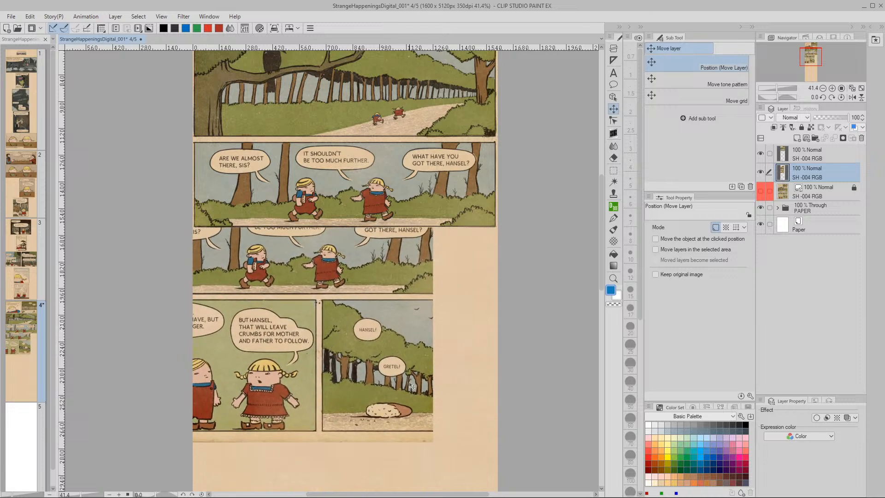
{"action": "key", "text": "ctrl+z"}
{"action": "key", "text": "ctrl+z"}
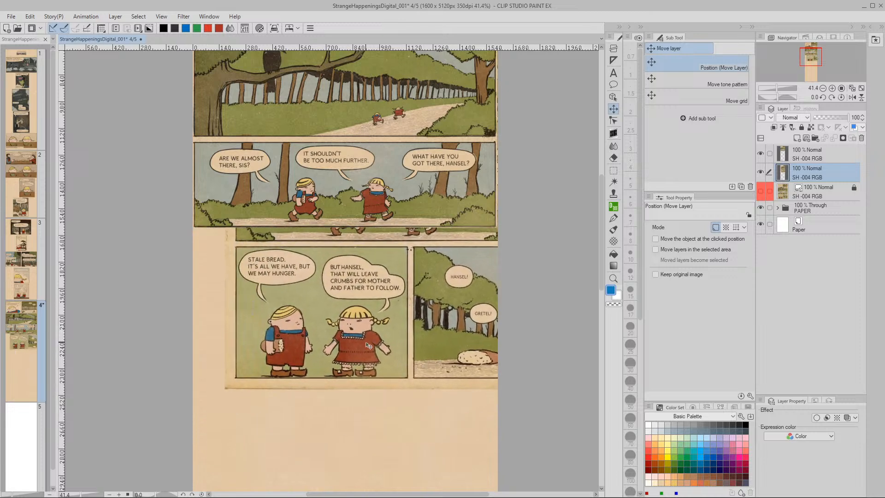
Step: Position the copied artwork so its "Stale bread" panel is roughly centered just below the walking-children row
{"action": "left_click_drag", "start_coordinate": [369, 358], "coordinate": [384, 342]}
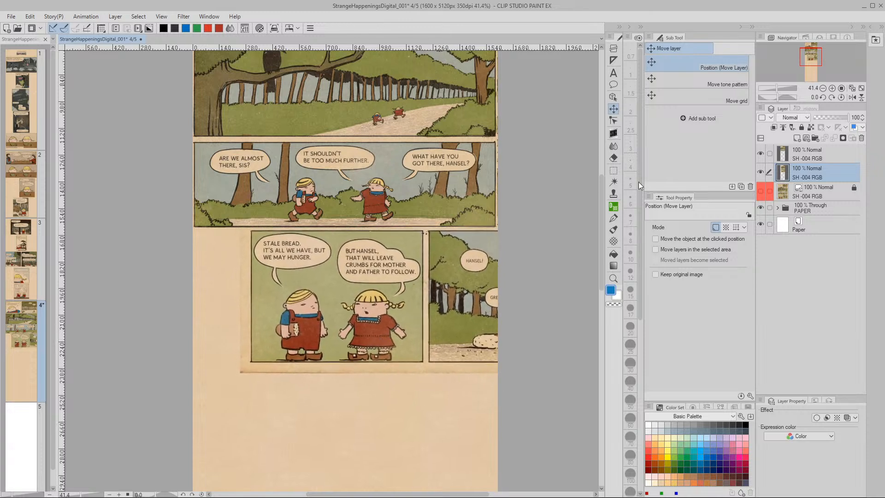
{"action": "left_click", "coordinate": [614, 171]}
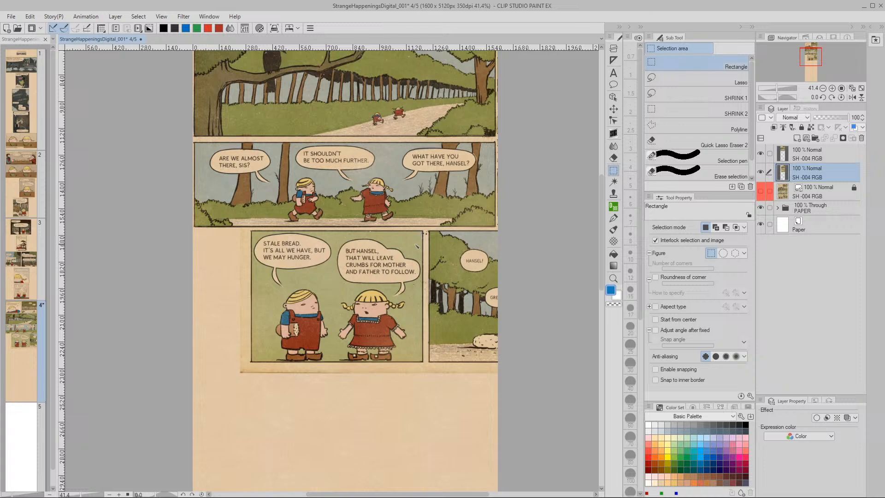
{"action": "left_click", "coordinate": [614, 109]}
{"action": "left_click_drag", "start_coordinate": [365, 295], "coordinate": [366, 297]}
Step: Select the "Stale bread" panel with a rectangle, clear everything outside it on the copied layer, and deselect
{"action": "left_click", "coordinate": [613, 170]}
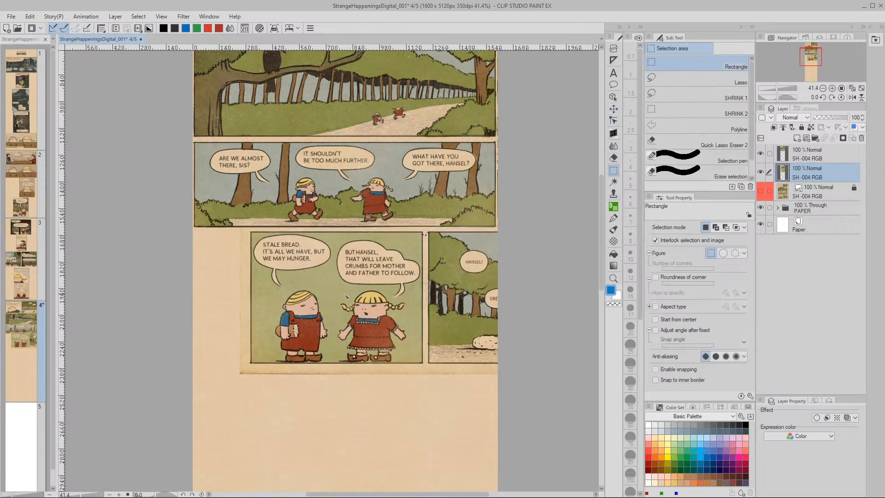
{"action": "left_click_drag", "start_coordinate": [235, 229], "coordinate": [425, 373]}
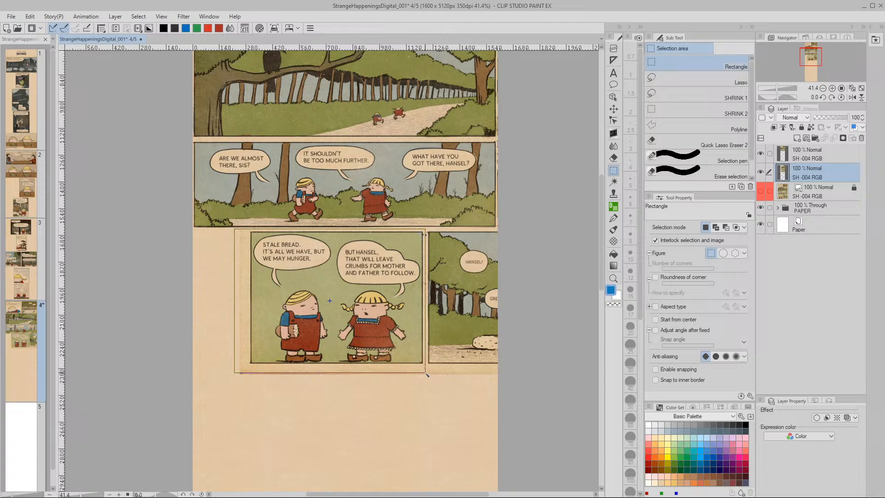
{"action": "left_click_drag", "start_coordinate": [426, 375], "coordinate": [426, 374]}
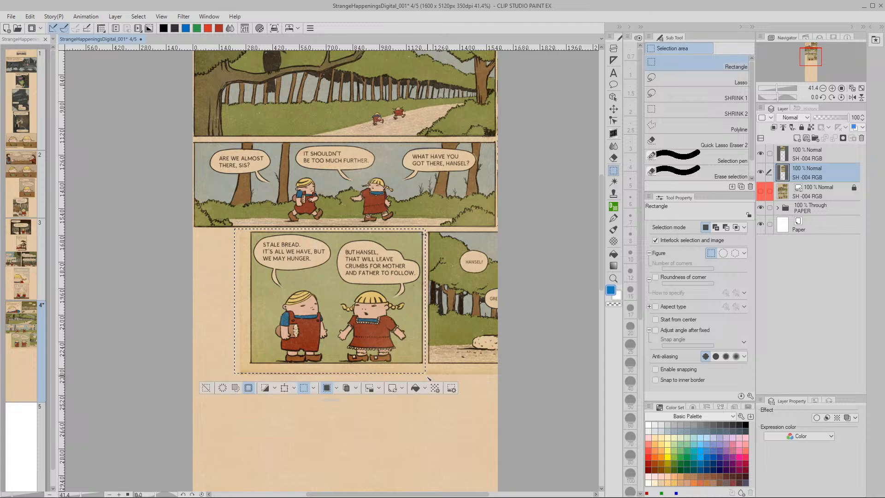
{"action": "left_click", "coordinate": [236, 388]}
{"action": "left_click", "coordinate": [206, 388]}
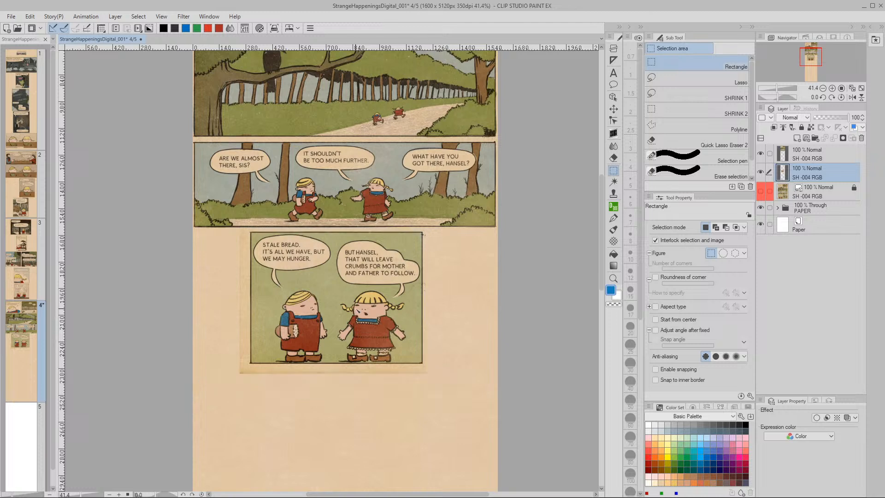
Step: Move the "Stale bread" panel slightly to the right so it sits more centered below the walking-children row
{"action": "left_click", "coordinate": [613, 109]}
{"action": "left_click_drag", "start_coordinate": [379, 318], "coordinate": [386, 320]}
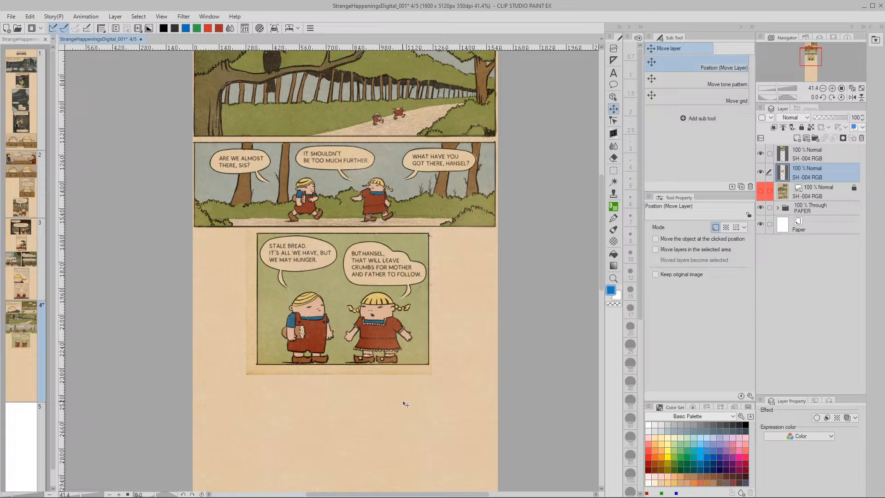
Step: Duplicate the locked SH -004 RGB layer again, and make the new copy unlocked and visible with no palette color
{"action": "left_click_drag", "start_coordinate": [431, 415], "coordinate": [416, 302]}
{"action": "left_click", "coordinate": [766, 192]}
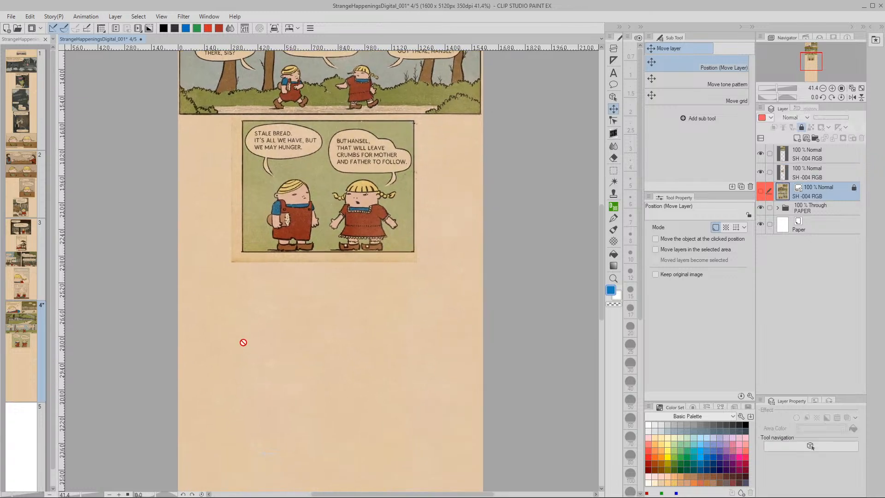
{"action": "key", "text": "ctrl+c"}
{"action": "key", "text": "ctrl+v"}
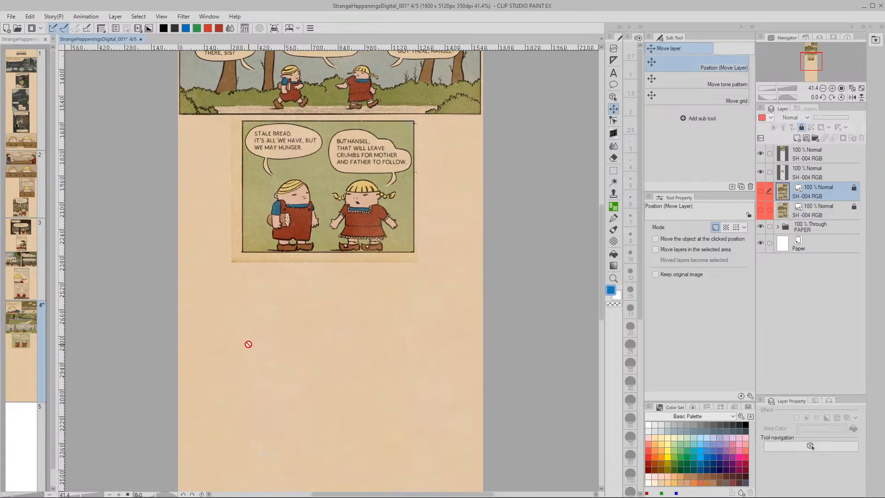
{"action": "left_click", "coordinate": [803, 129]}
{"action": "left_click", "coordinate": [771, 118]}
{"action": "left_click", "coordinate": [771, 127]}
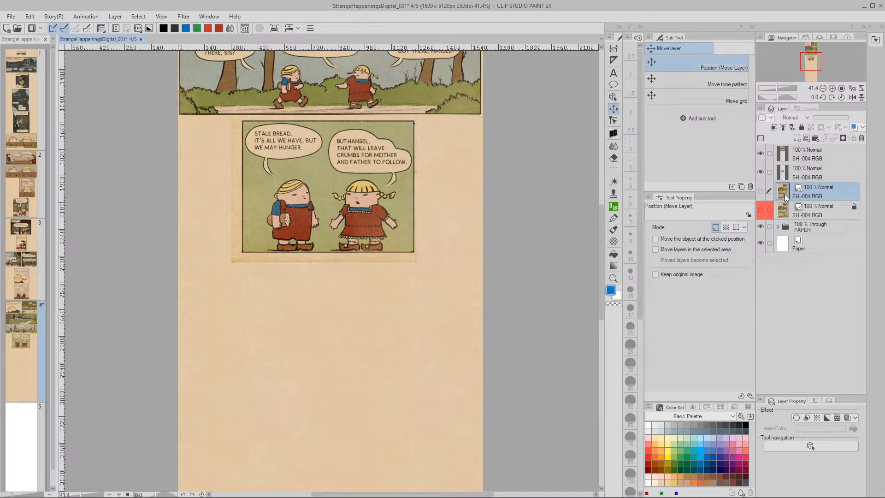
{"action": "left_click", "coordinate": [761, 190]}
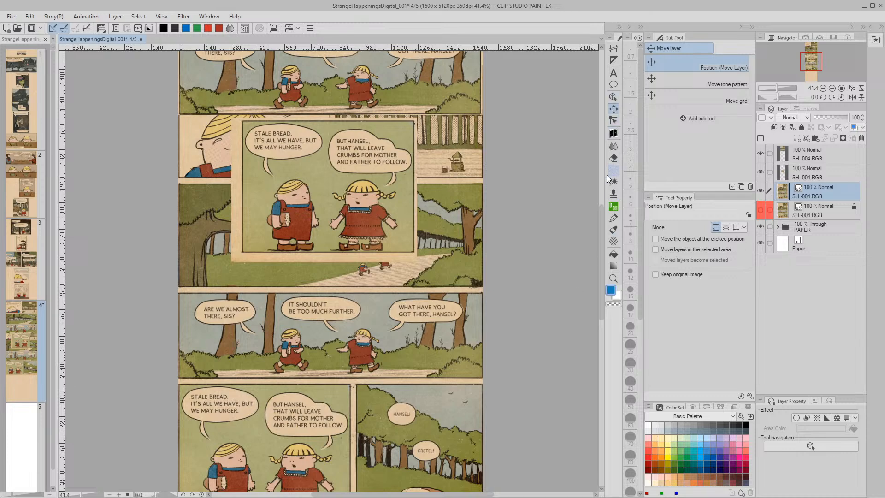
Step: Move the new layer copy up and left until its bread-loaf panel sits below the "Stale bread" panel, and rasterize the copy
{"action": "left_click", "coordinate": [614, 97]}
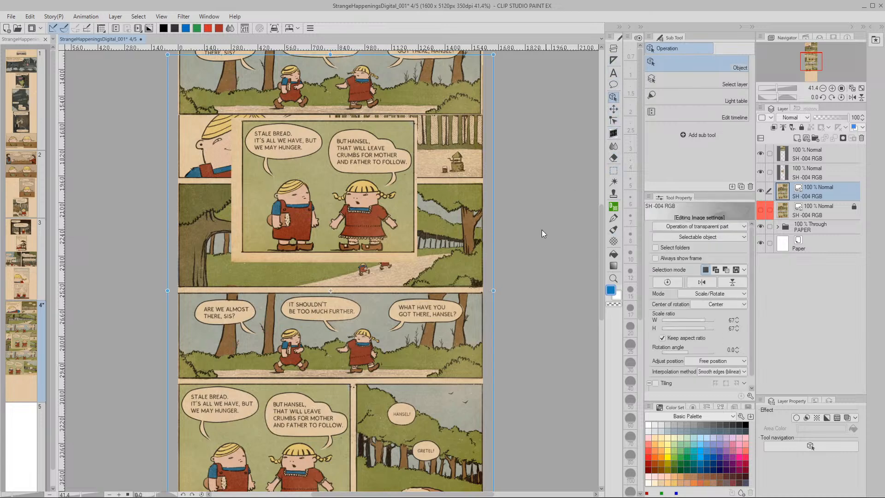
{"action": "left_click_drag", "start_coordinate": [453, 423], "coordinate": [369, 306]}
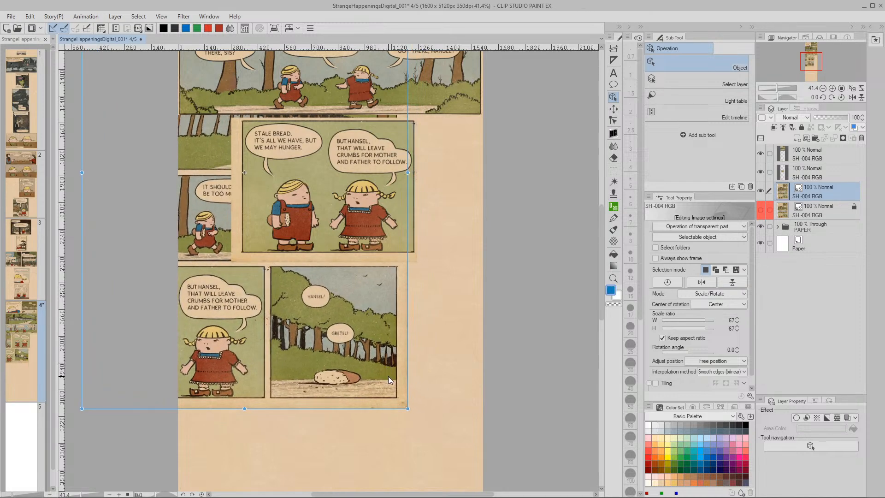
{"action": "left_click_drag", "start_coordinate": [388, 377], "coordinate": [410, 400]}
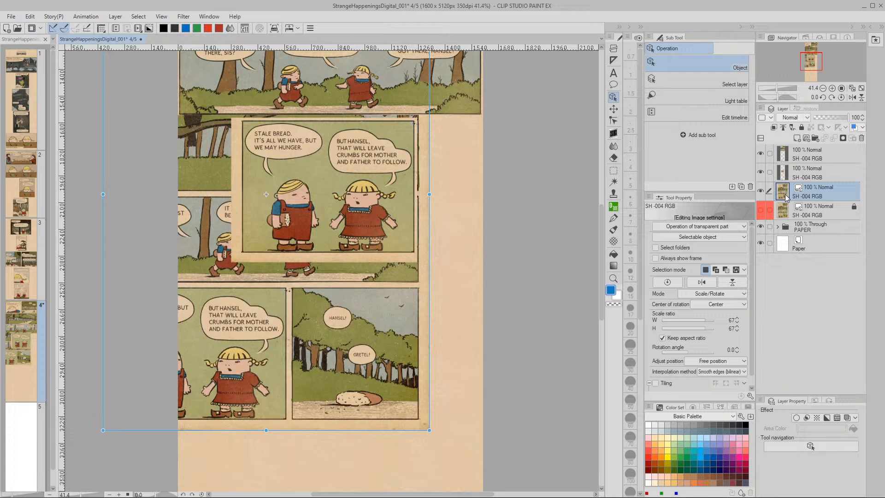
{"action": "key", "text": "alt+KP_1"}
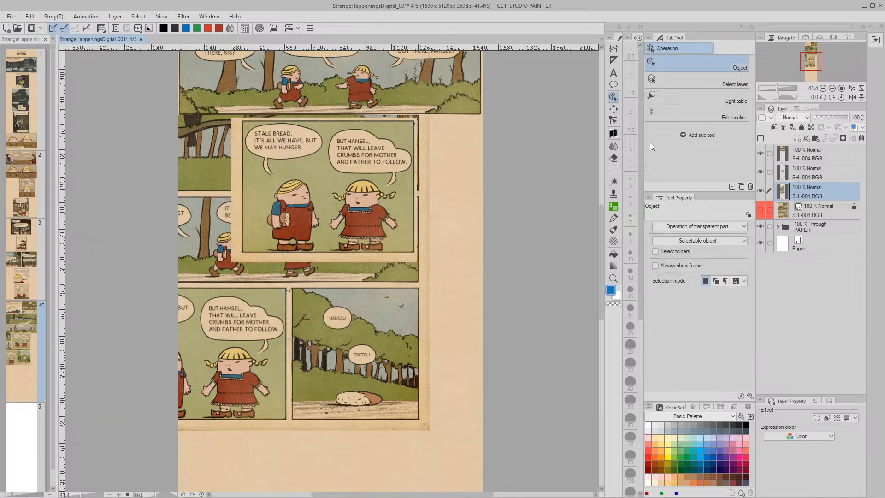
Step: Select the bread-loaf panel with a rectangle, clear everything outside it on its layer, and deselect
{"action": "left_click", "coordinate": [614, 171]}
{"action": "left_click_drag", "start_coordinate": [289, 288], "coordinate": [425, 423]}
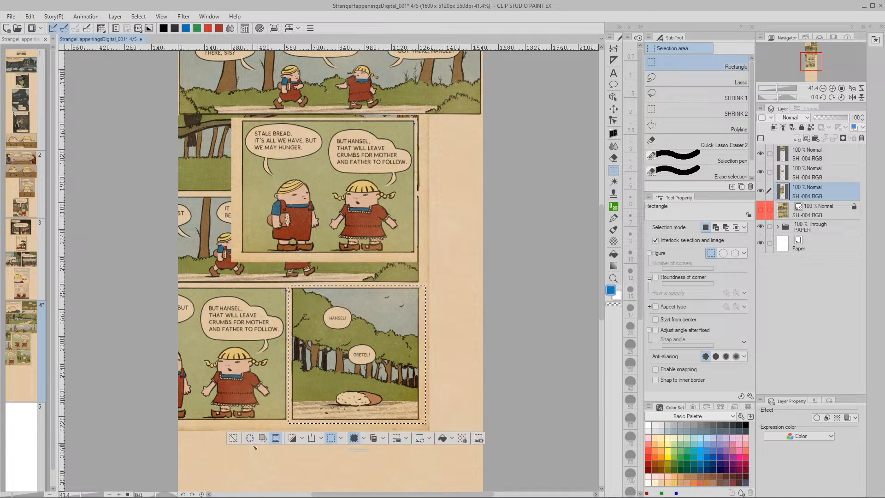
{"action": "left_click", "coordinate": [263, 438]}
{"action": "left_click", "coordinate": [233, 439]}
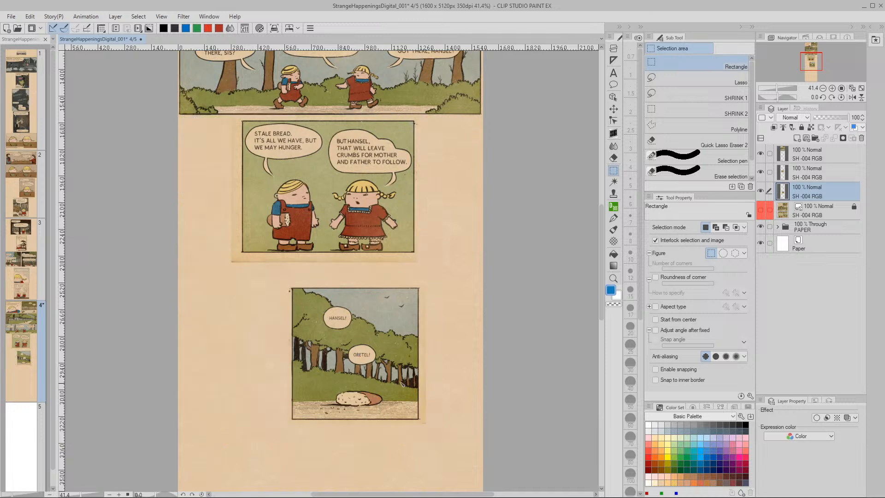
Step: Examine the empty page area around the bread-loaf panel's lower edge against the ruler to judge the needed page height
{"action": "key", "text": "space"}
{"action": "left_click_drag", "start_coordinate": [461, 407], "coordinate": [450, 315]}
{"action": "key", "text": "slash"}
{"action": "scroll", "coordinate": [451, 327], "scroll_direction": "down", "scroll_amount": 5}
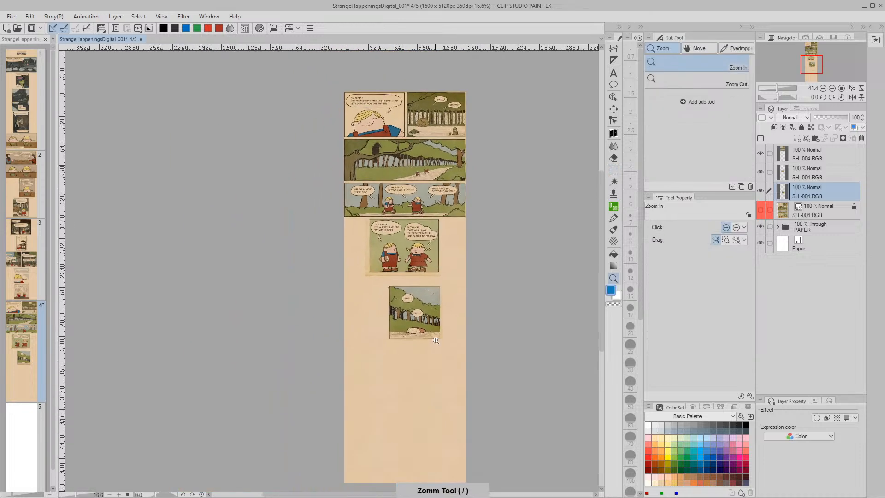
{"action": "scroll", "coordinate": [436, 340], "scroll_direction": "down", "scroll_amount": 1}
{"action": "key", "text": "m"}
{"action": "key", "text": "space"}
{"action": "left_click_drag", "start_coordinate": [452, 362], "coordinate": [391, 378]}
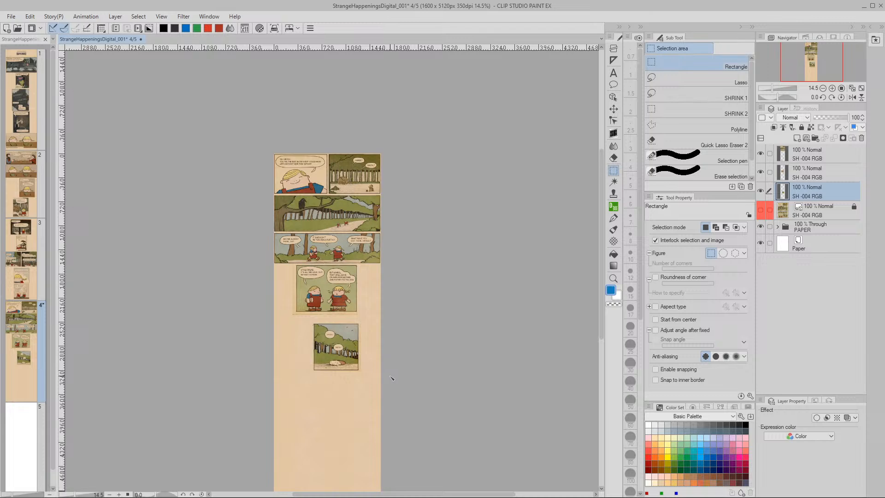
{"action": "key", "text": "slash"}
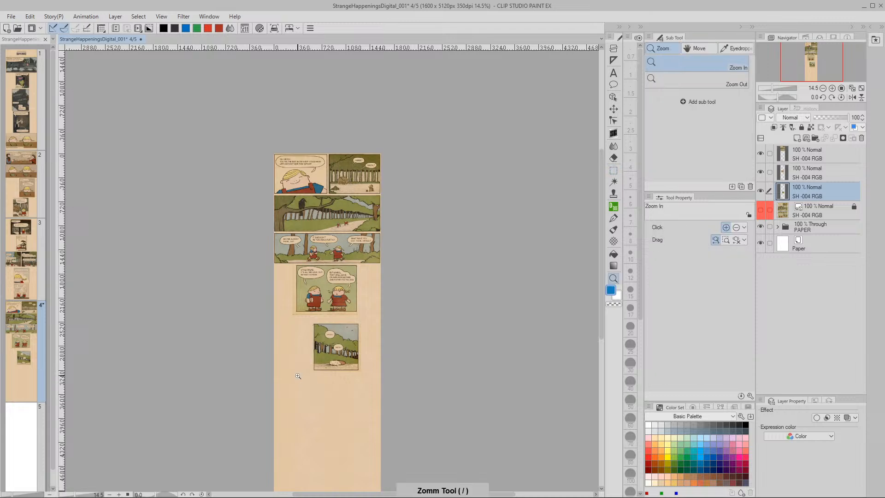
{"action": "scroll", "coordinate": [298, 376], "scroll_direction": "up", "scroll_amount": 12}
{"action": "key", "text": "m"}
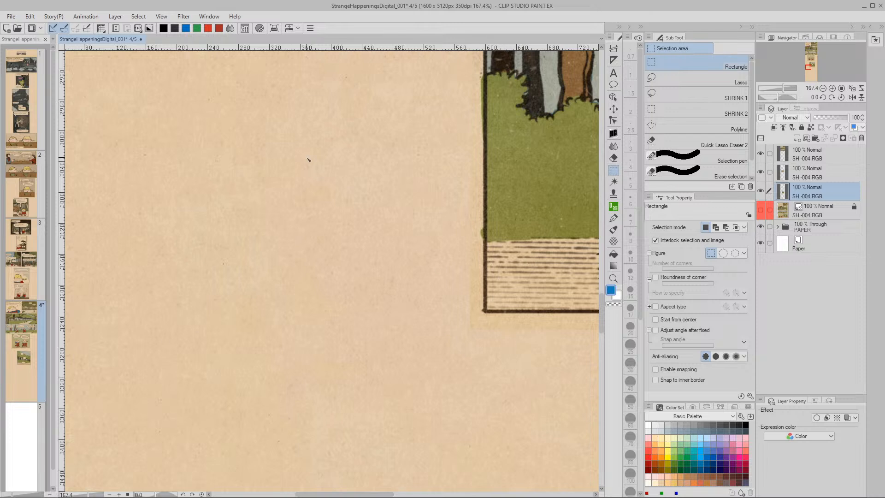
Step: Start changing the page's canvas size with the reference point at the top center
{"action": "left_click", "coordinate": [310, 28]}
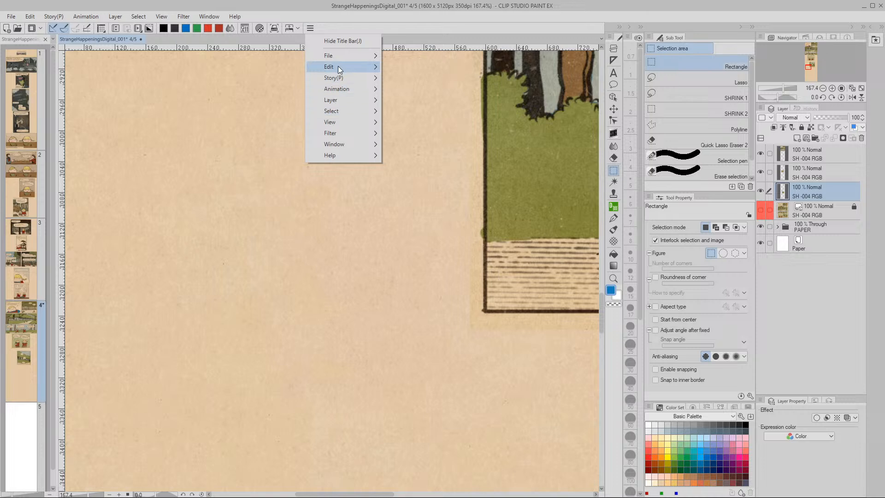
{"action": "mouse_move", "coordinate": [339, 69]}
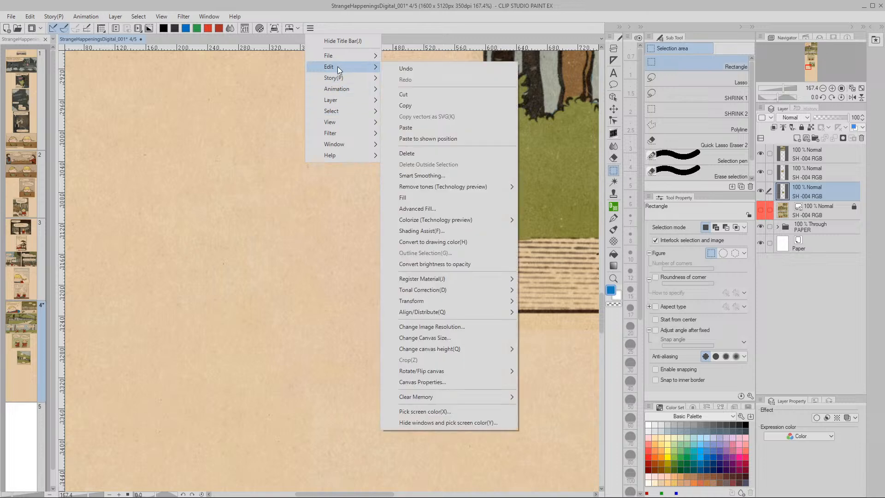
{"action": "left_click", "coordinate": [442, 338]}
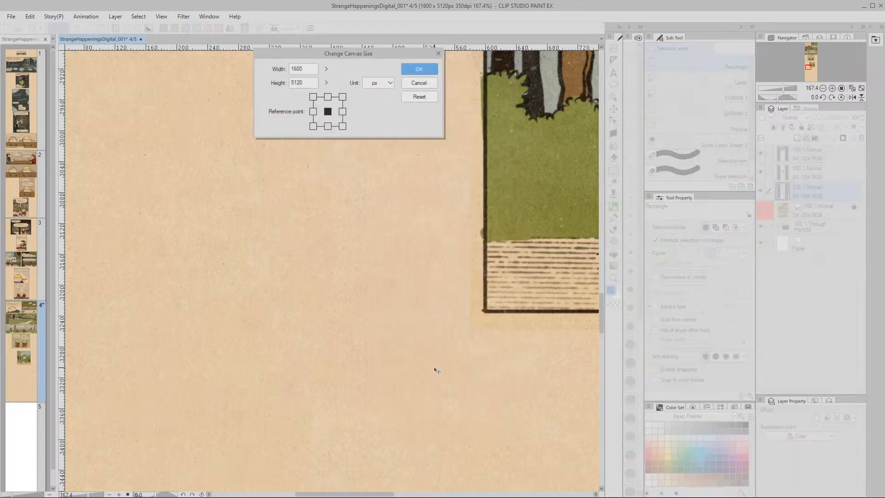
{"action": "left_click", "coordinate": [330, 99]}
Step: Try a canvas height of 3800 px
{"action": "double_click", "coordinate": [300, 83]}
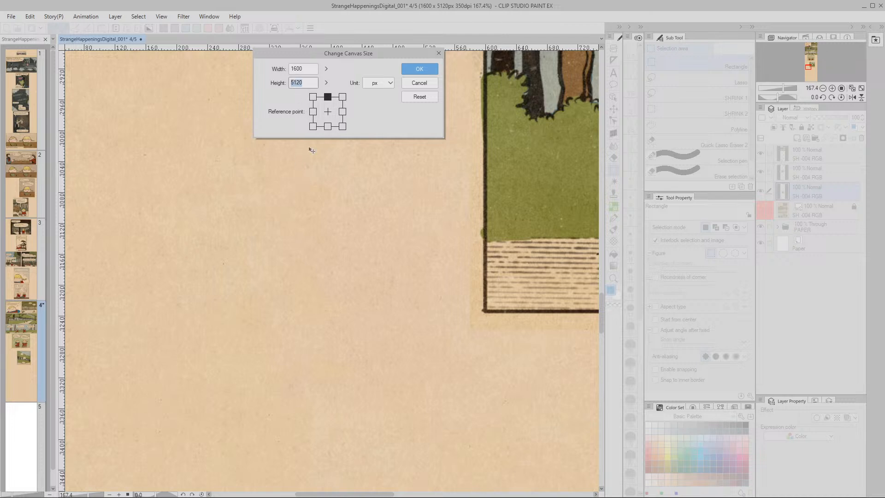
{"action": "type", "text": "2"}
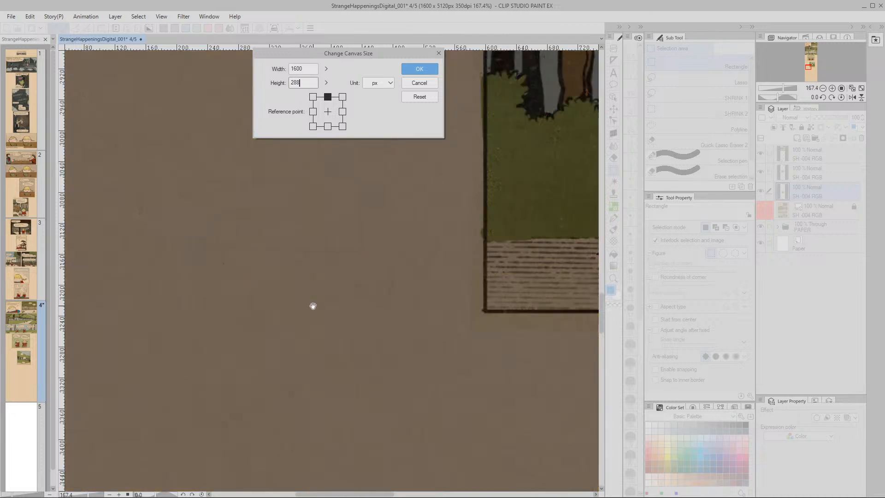
{"action": "type", "text": "800"}
{"action": "double_click", "coordinate": [305, 83]}
{"action": "type", "text": "3800"}
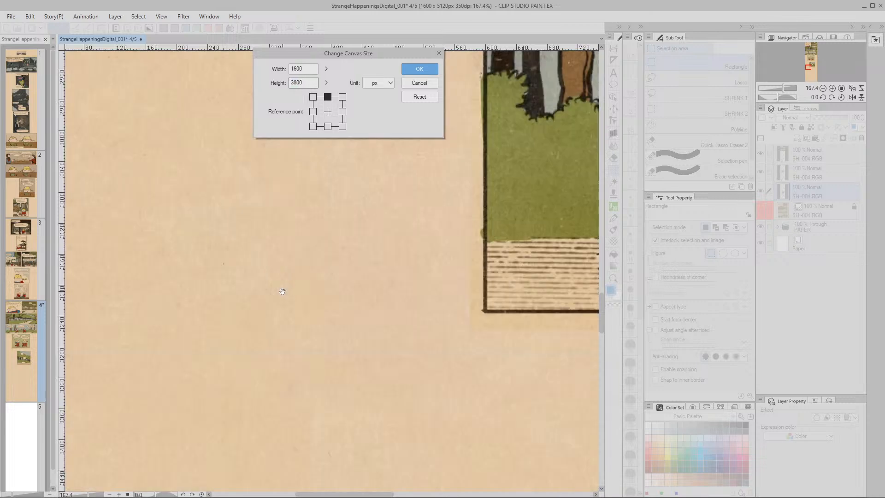
Step: Set the canvas height to 3320 px and apply the new size
{"action": "key", "text": "space"}
{"action": "left_click_drag", "start_coordinate": [305, 84], "coordinate": [290, 83]}
{"action": "type", "text": "3320"}
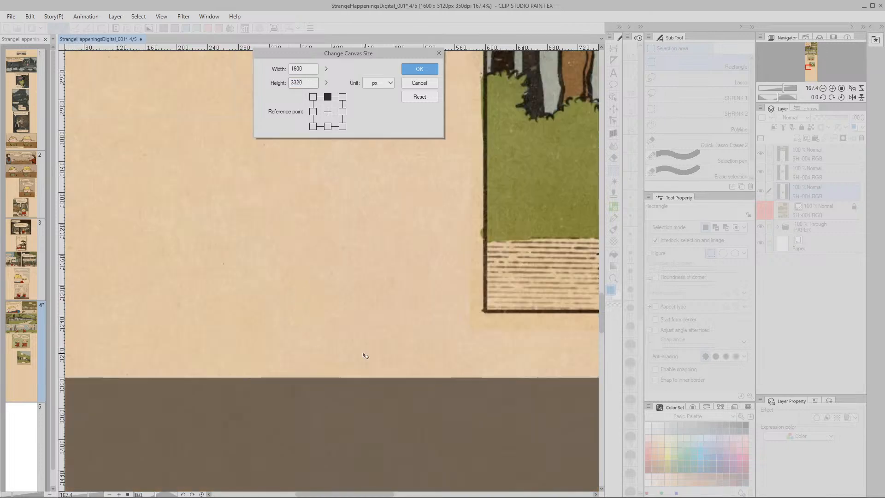
{"action": "key", "text": "Escape"}
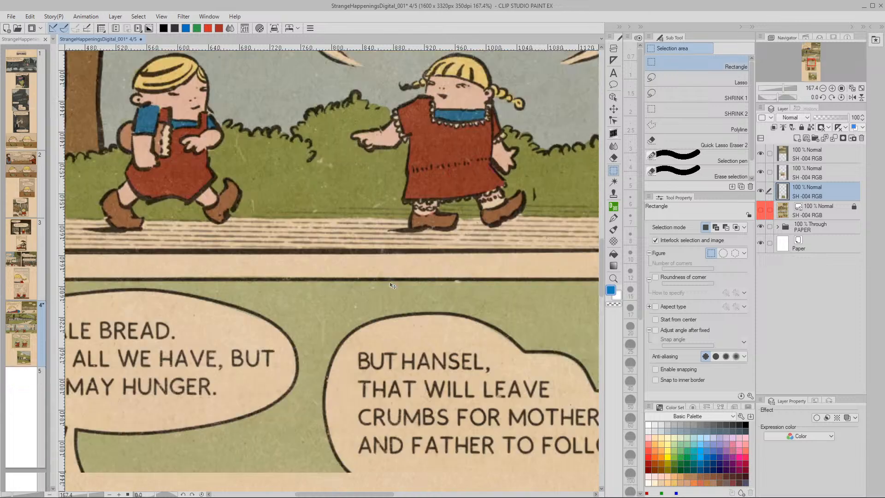
Step: Nudge the three visible SH -004 RGB panel layers down together, leaving a narrow paper margin above the top row, and save the page
{"action": "key", "text": "ctrl+0"}
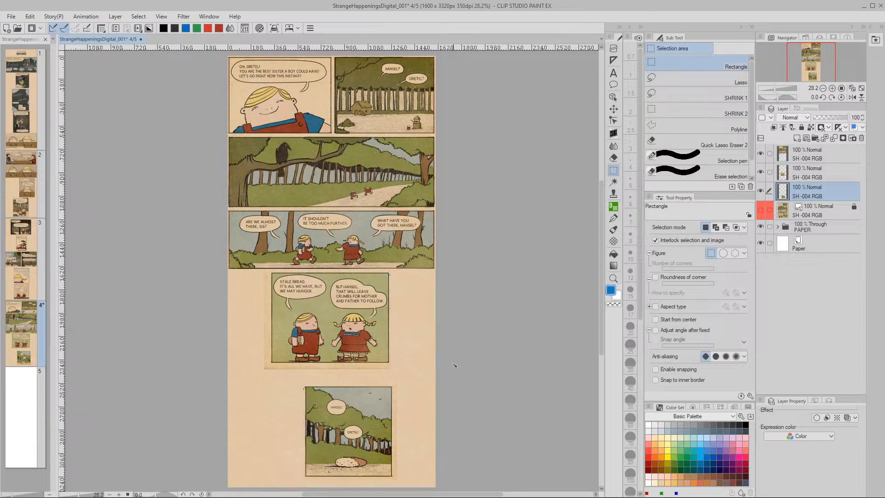
{"action": "scroll", "coordinate": [454, 366], "scroll_direction": "down", "scroll_amount": 3}
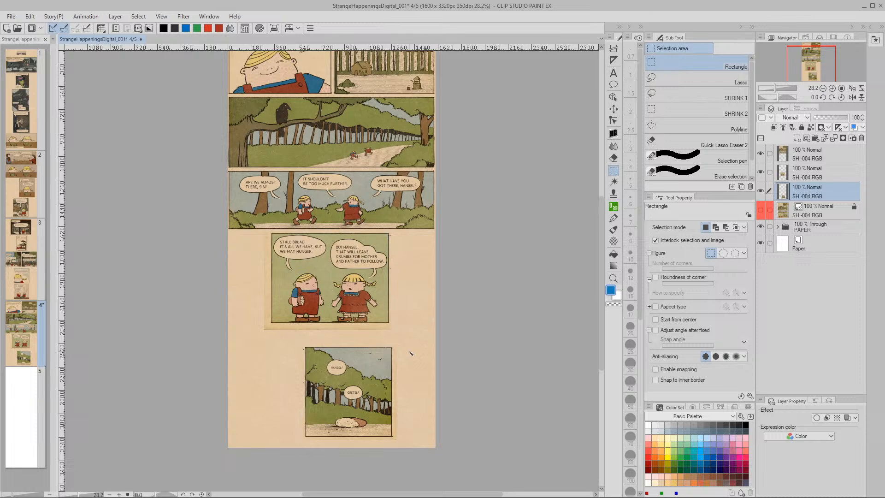
{"action": "left_click_drag", "start_coordinate": [410, 397], "coordinate": [410, 392]}
{"action": "left_click_drag", "start_coordinate": [413, 339], "coordinate": [408, 397]}
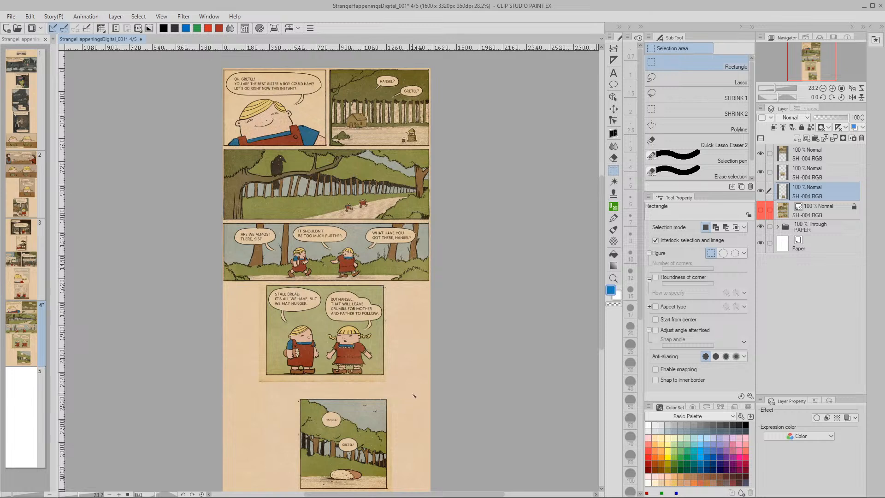
{"action": "left_click", "coordinate": [770, 172]}
{"action": "left_click", "coordinate": [770, 153]}
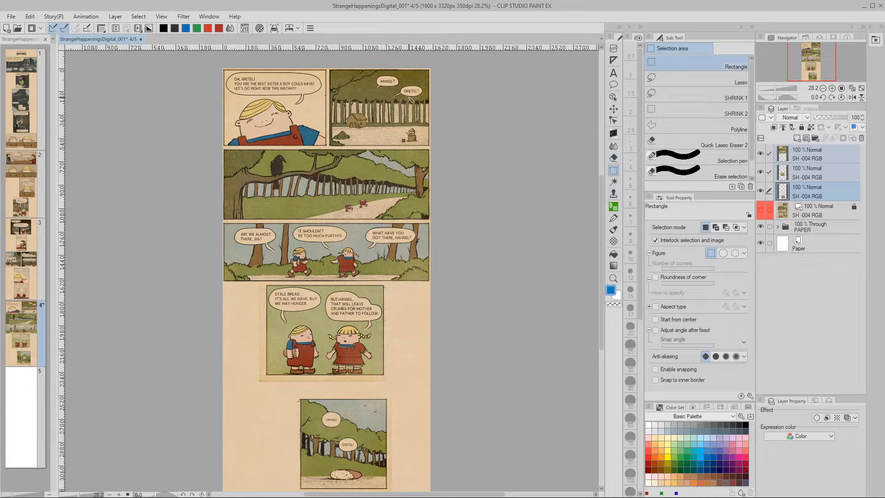
{"action": "left_click", "coordinate": [614, 109]}
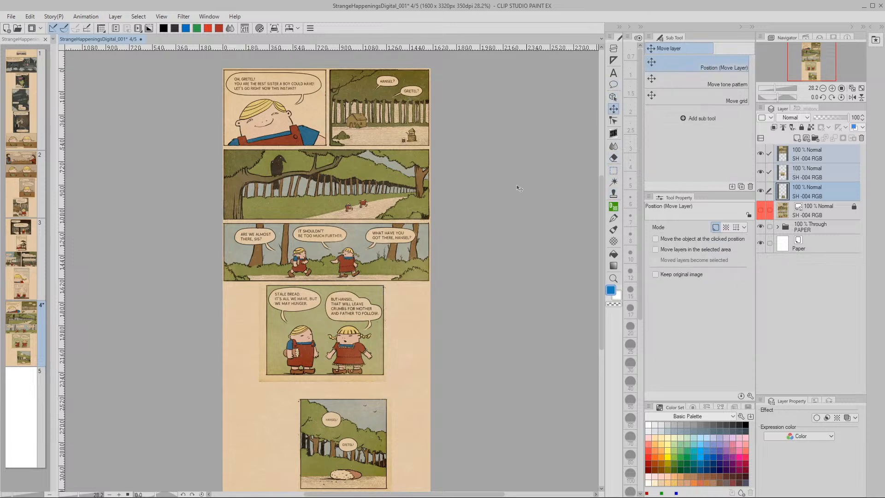
{"action": "key", "text": "Down"}
{"action": "key", "text": "Down"}
{"action": "key", "text": "Down"}
{"action": "key", "text": "Down"}
{"action": "key", "text": "Down"}
{"action": "key", "text": "Down"}
{"action": "key", "text": "Down"}
{"action": "key", "text": "Down"}
{"action": "key", "text": "Down"}
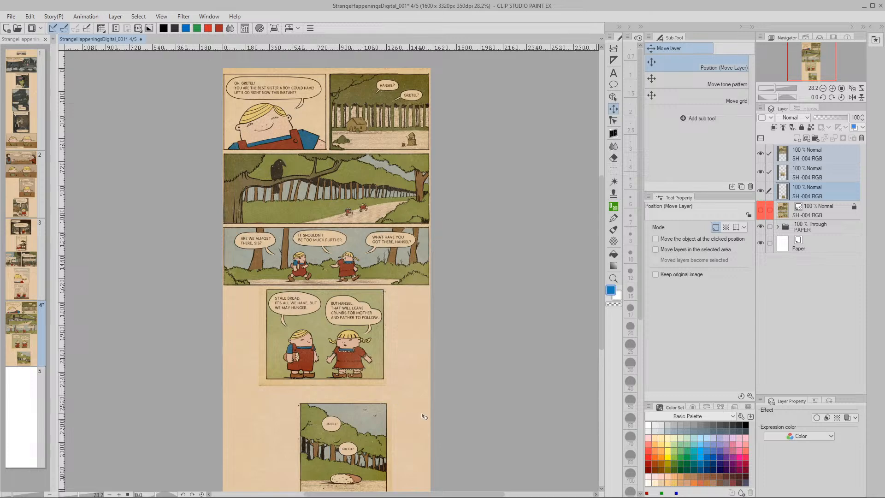
{"action": "left_click_drag", "start_coordinate": [424, 417], "coordinate": [429, 340]}
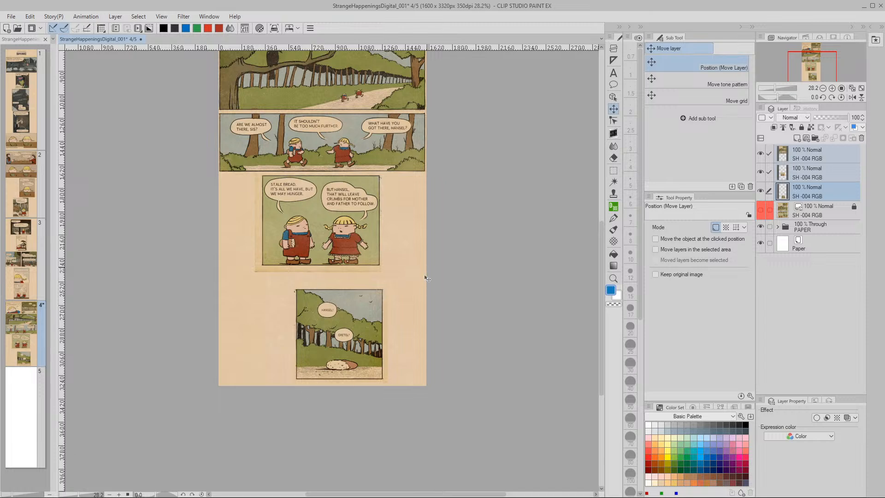
{"action": "key", "text": "ctrl+s"}
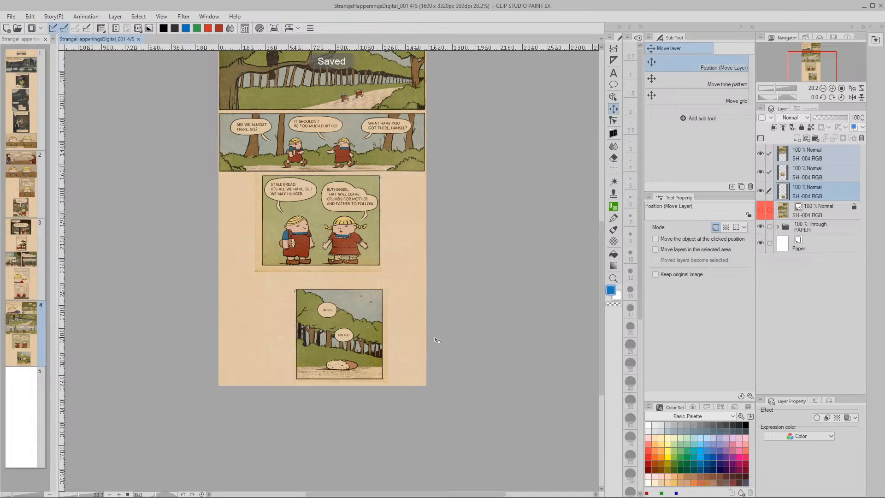
Step: Export page 4 as a single-layer JPEG named HanselGretel-04.jpg in the STRANGE HAPPENINGS VERT PAGES folder, at quality 100 and 100% scale
{"action": "key", "text": "ctrl+shift+e"}
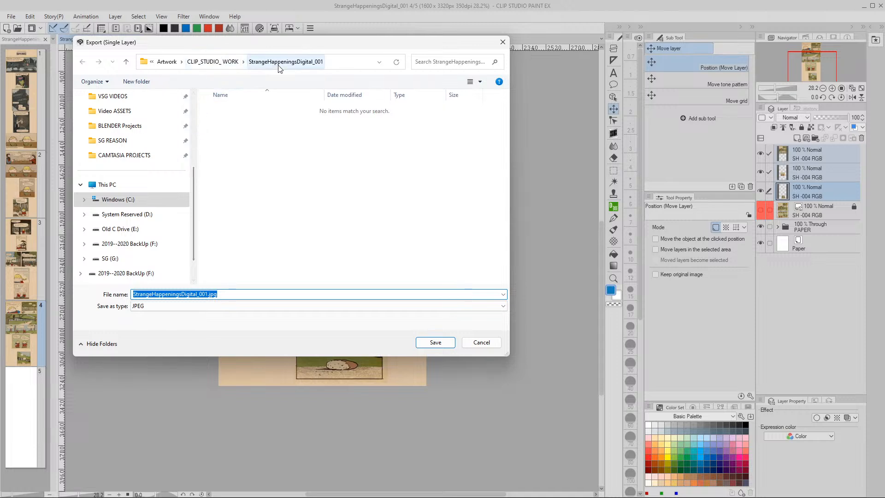
{"action": "left_click", "coordinate": [168, 62]}
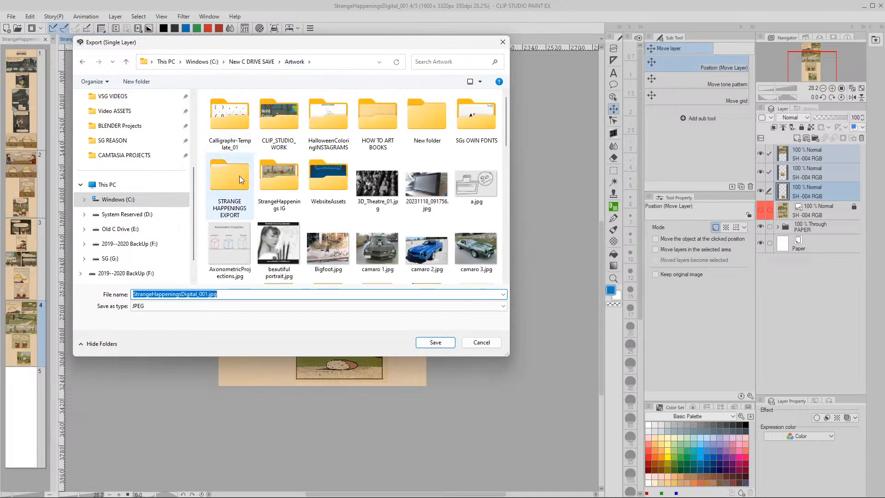
{"action": "double_click", "coordinate": [233, 182]}
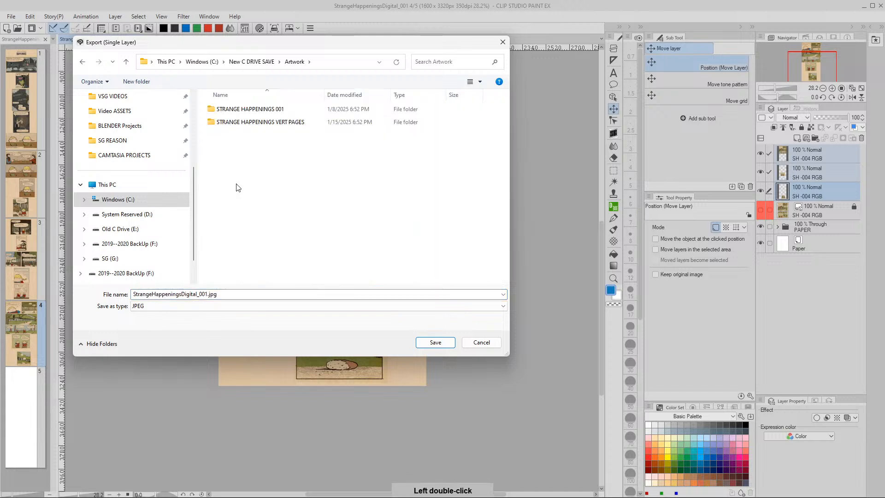
{"action": "double_click", "coordinate": [227, 124]}
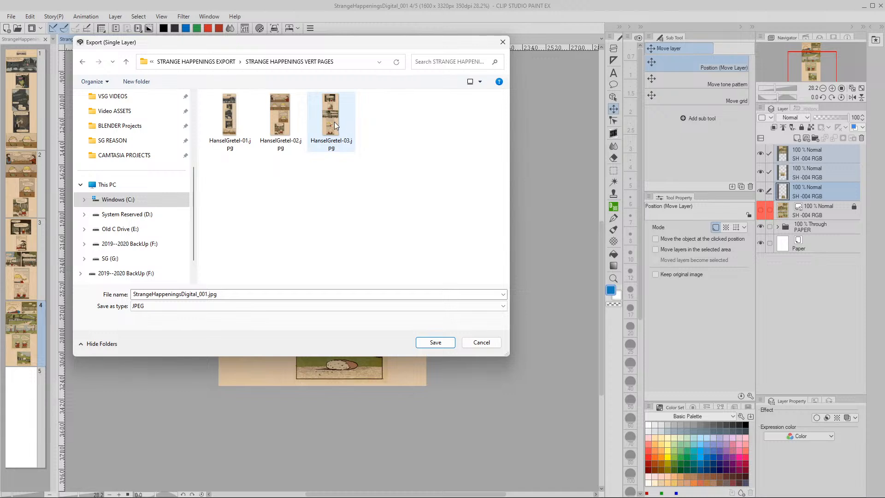
{"action": "left_click", "coordinate": [345, 145]}
{"action": "left_click", "coordinate": [175, 295]}
{"action": "left_click_drag", "start_coordinate": [172, 294], "coordinate": [169, 294]}
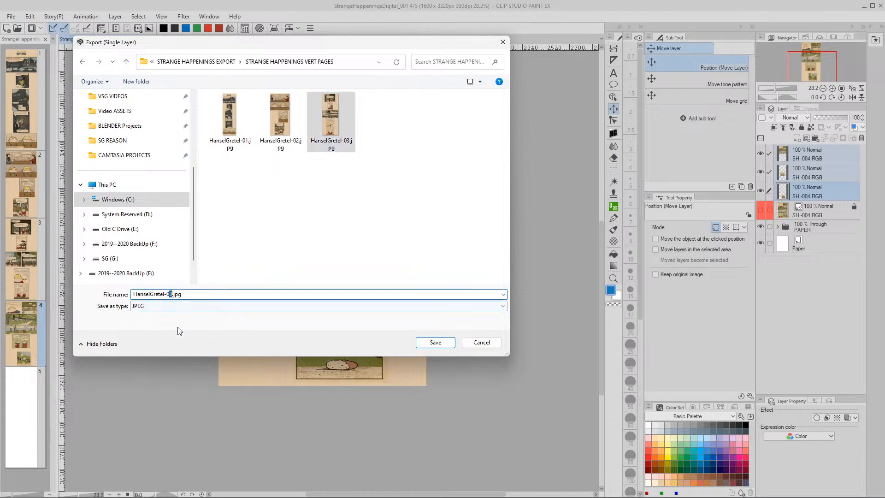
{"action": "type", "text": "4"}
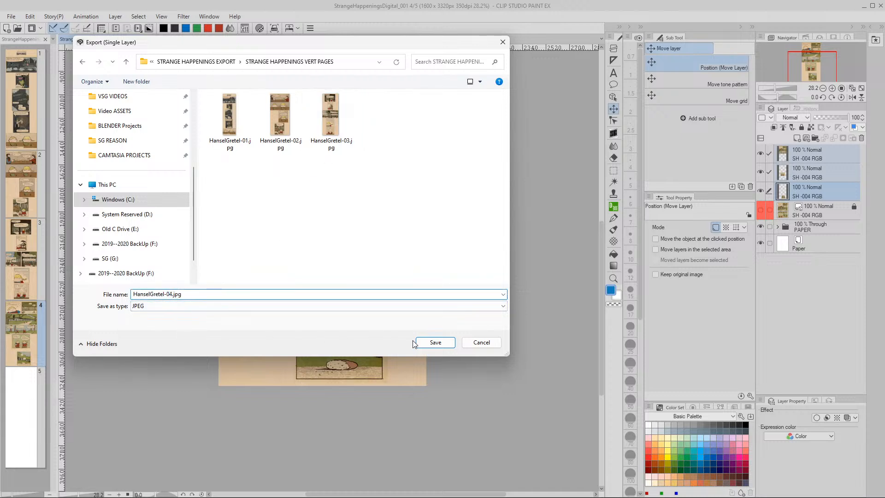
{"action": "left_click", "coordinate": [445, 341]}
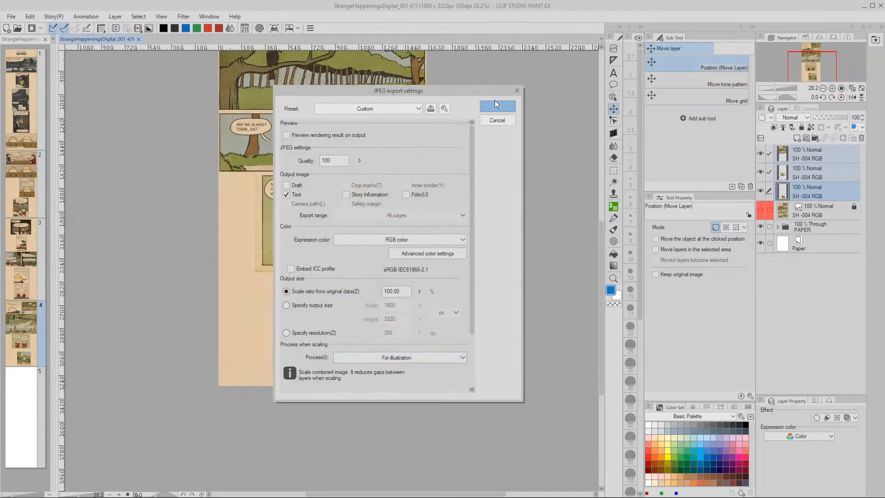
{"action": "left_click", "coordinate": [495, 104]}
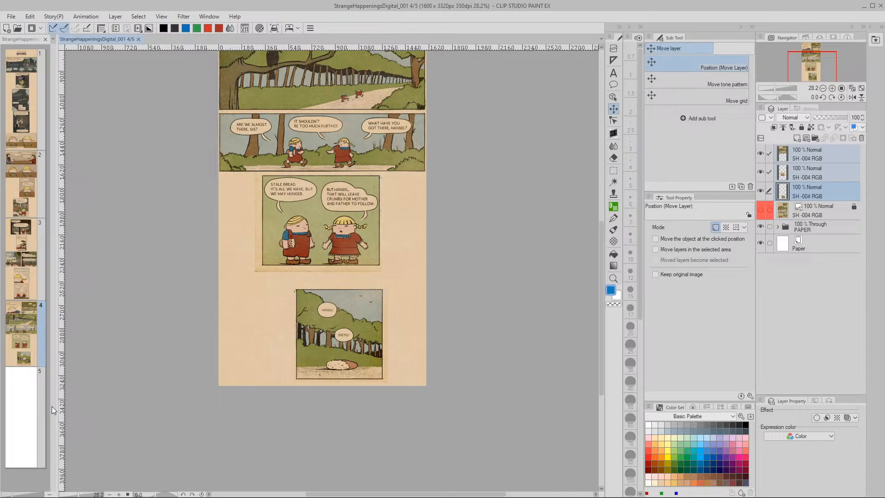
Step: Replace Layer 1 on page 5 with a copy of page 4's PAPER folder
{"action": "left_click_drag", "start_coordinate": [404, 189], "coordinate": [401, 308]}
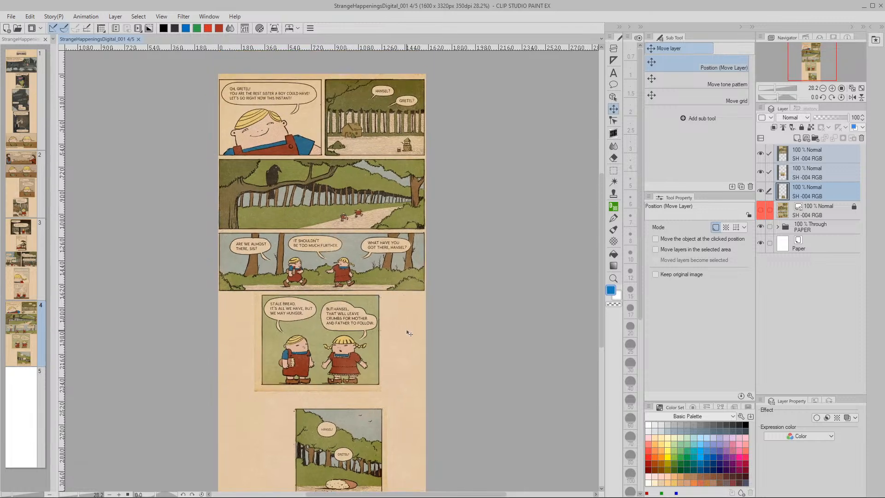
{"action": "left_click_drag", "start_coordinate": [407, 341], "coordinate": [408, 306]}
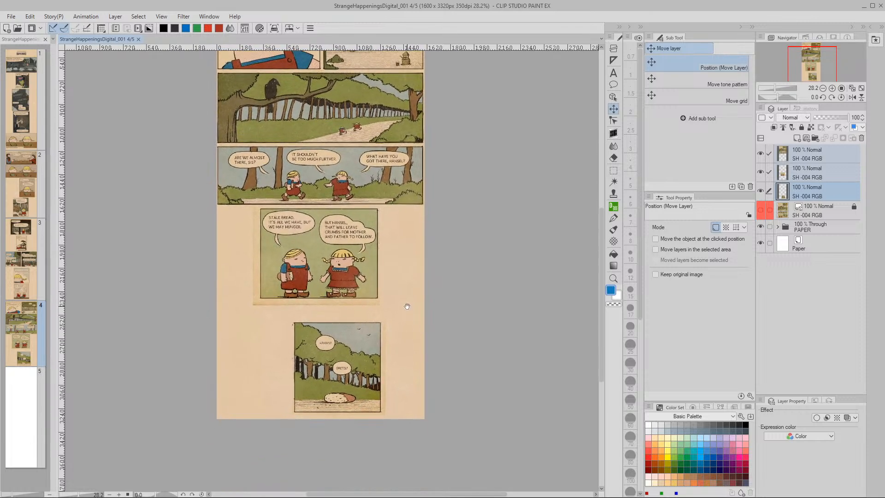
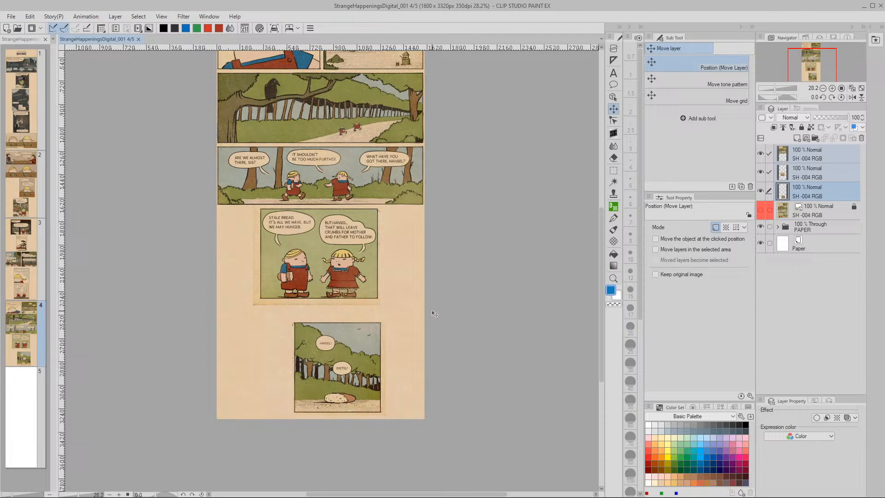
{"action": "left_click", "coordinate": [786, 230]}
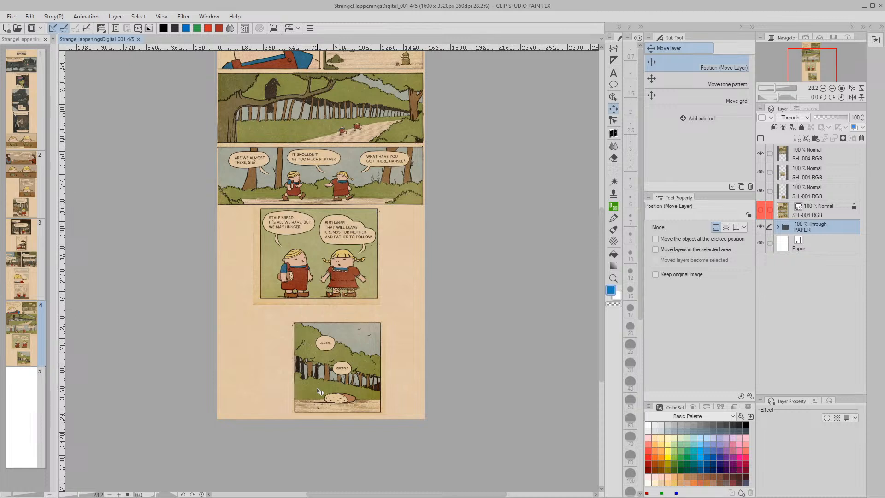
{"action": "double_click", "coordinate": [28, 401]}
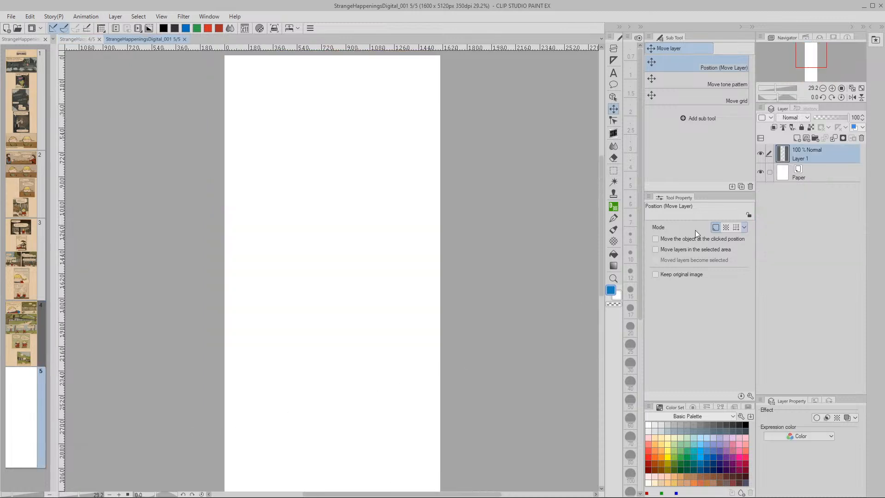
{"action": "key", "text": "Delete"}
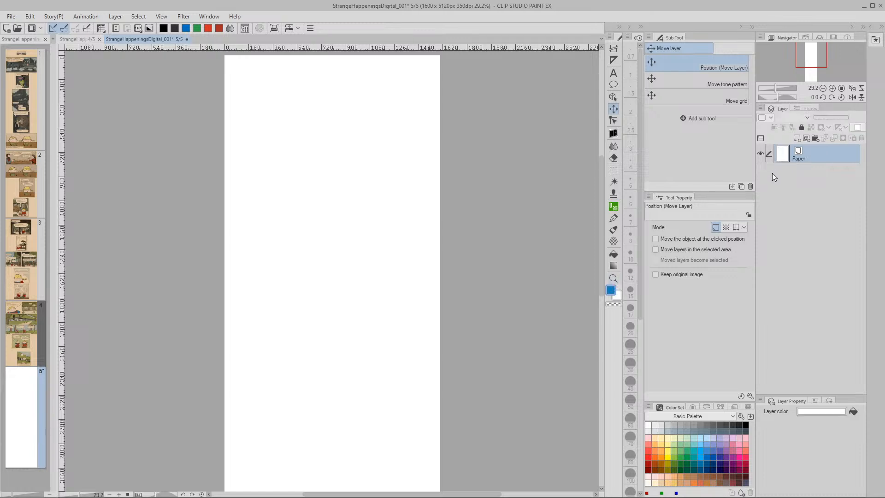
{"action": "key", "text": "ctrl+v"}
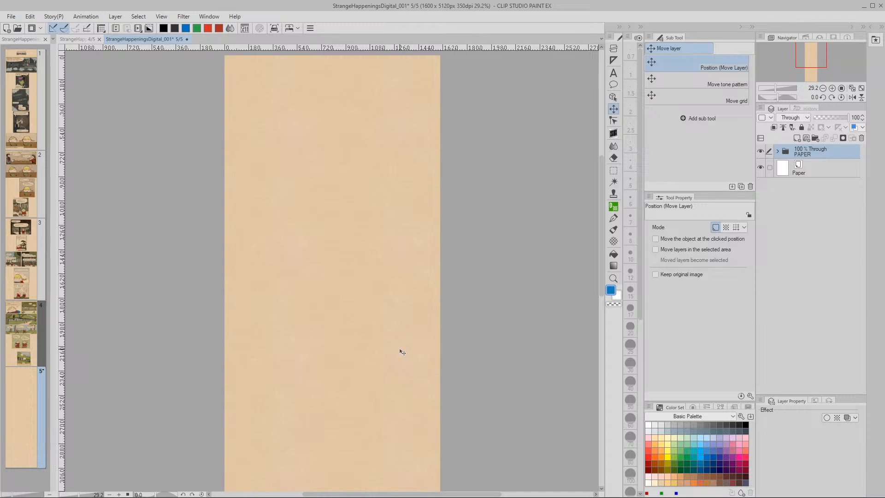
Step: Import SH -005 RGB.jpg onto page 5 and scale it down to 67% so its panels fit the page width
{"action": "key", "text": "ctrl+o"}
{"action": "left_click", "coordinate": [288, 171]}
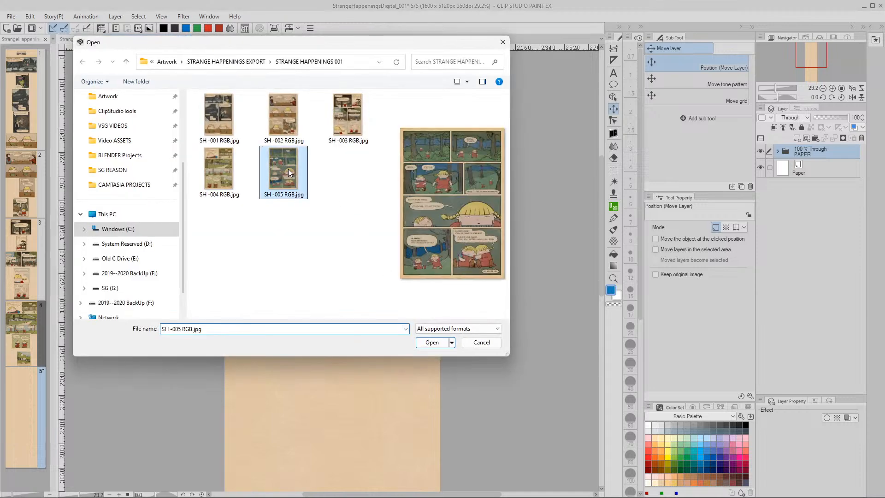
{"action": "left_click", "coordinate": [432, 342]}
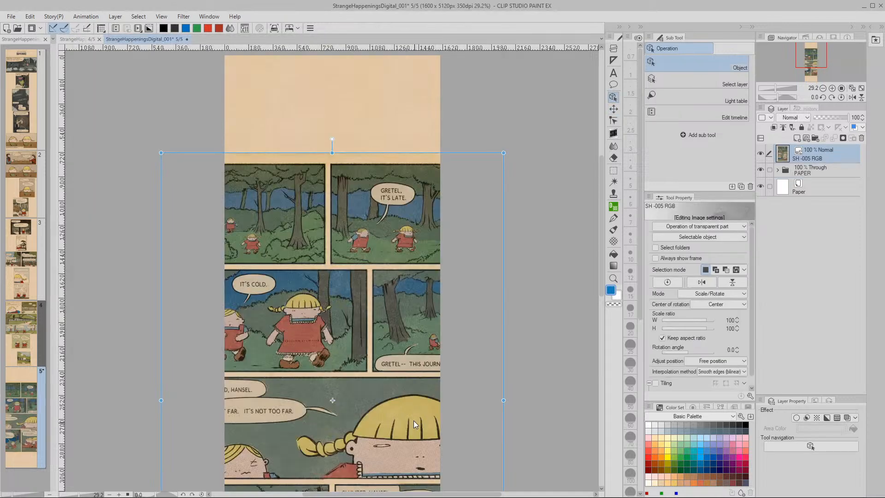
{"action": "left_click_drag", "start_coordinate": [389, 343], "coordinate": [373, 309]}
{"action": "key", "text": "slash"}
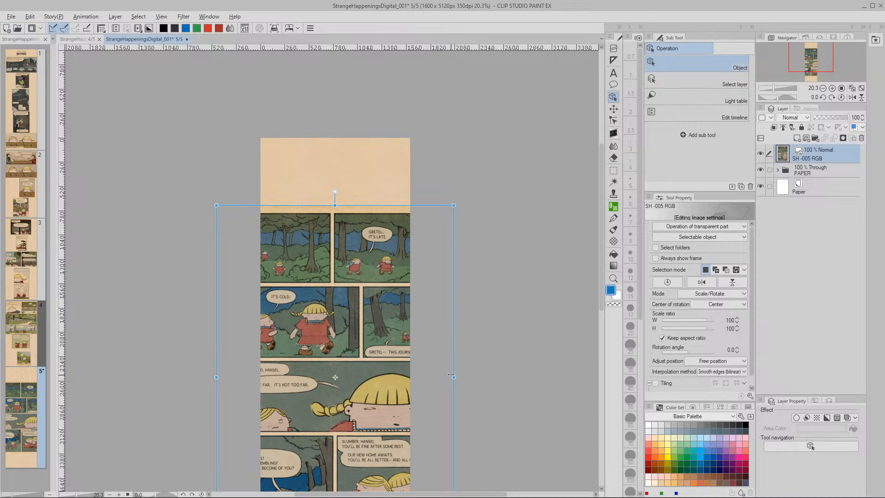
{"action": "left_click_drag", "start_coordinate": [453, 377], "coordinate": [414, 366]}
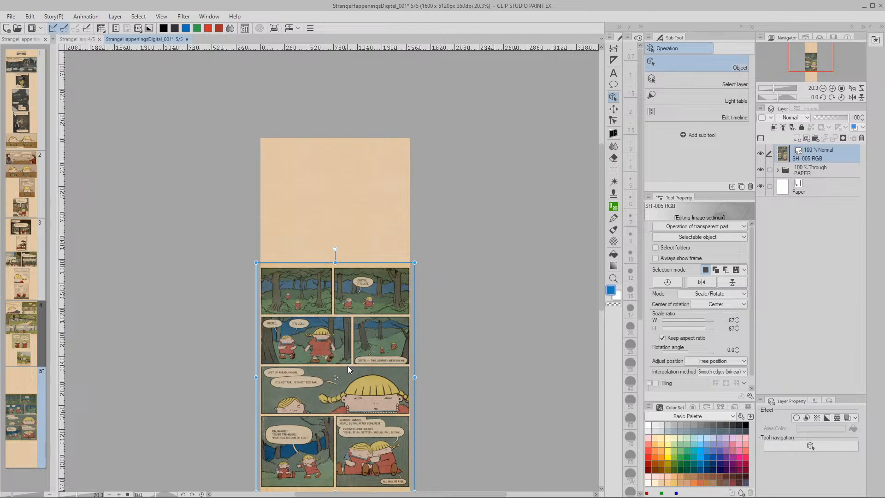
Step: Move the SH -005 RGB image up near the page's top edge and rasterize its layer
{"action": "left_click_drag", "start_coordinate": [360, 350], "coordinate": [357, 315]}
{"action": "key", "text": "slash"}
{"action": "key", "text": "space"}
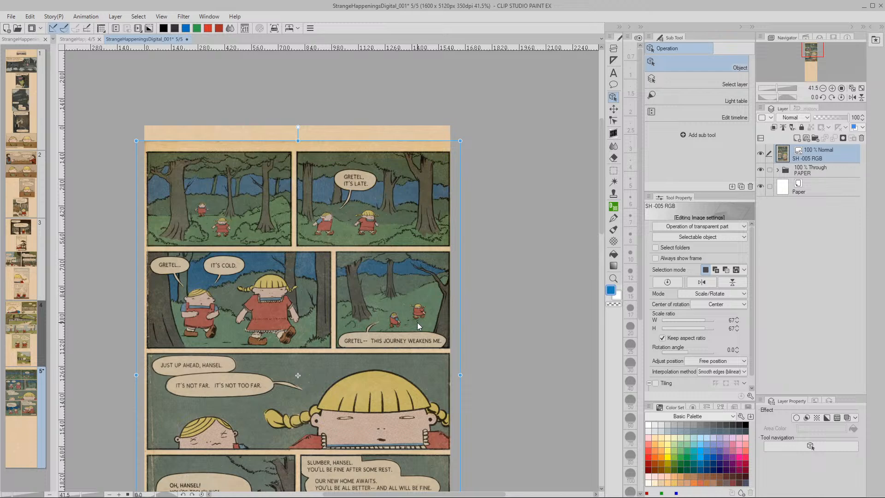
{"action": "key", "text": "space"}
{"action": "mouse_move", "coordinate": [414, 353]}
{"action": "left_mouse_down"}
{"action": "mouse_move", "coordinate": [411, 325]}
{"action": "mouse_move", "coordinate": [403, 358]}
{"action": "left_mouse_up"}
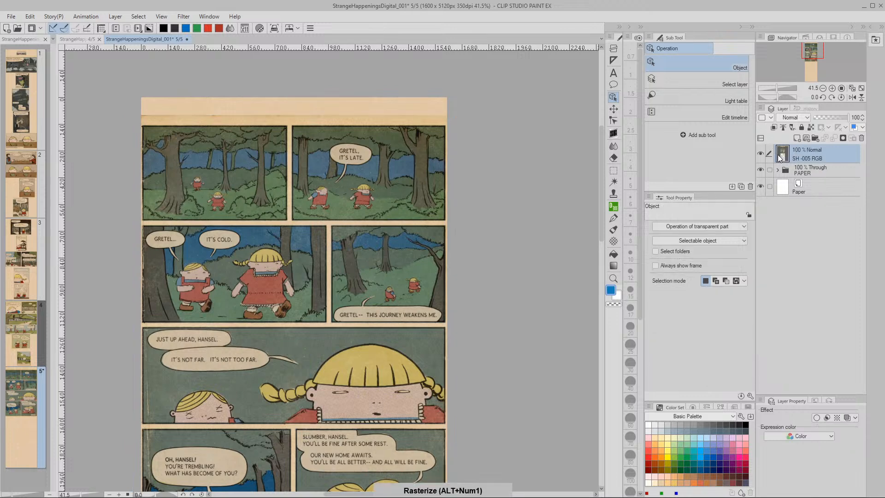
Step: Keep only the two top-row panels and the "It's cold" panel on the SH -005 RGB layer, erasing everything outside them
{"action": "left_click", "coordinate": [614, 170]}
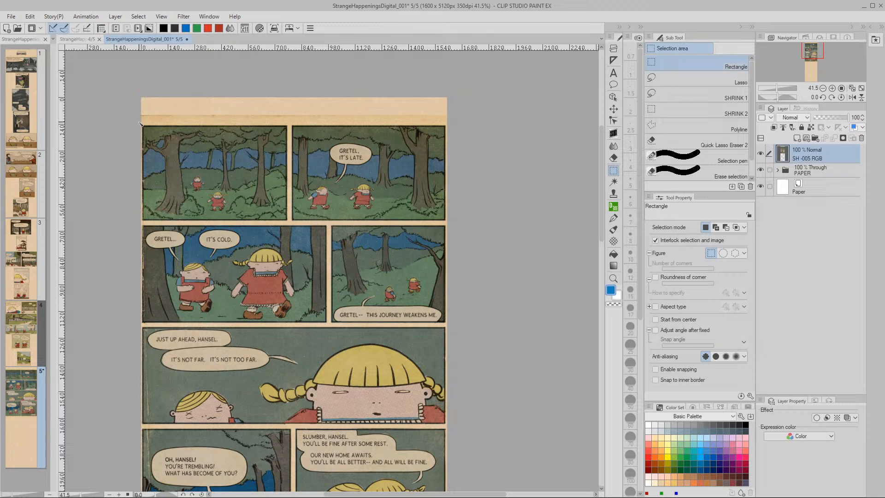
{"action": "left_click_drag", "start_coordinate": [194, 136], "coordinate": [449, 326]}
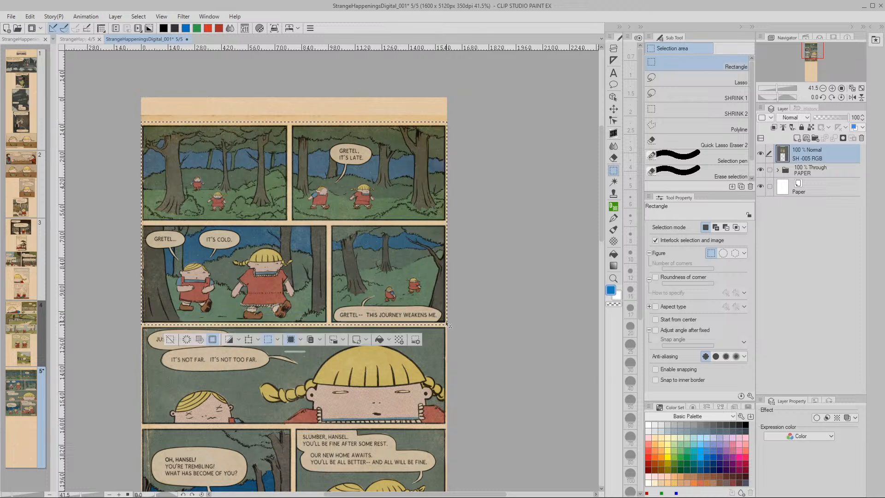
{"action": "left_click", "coordinate": [343, 340]}
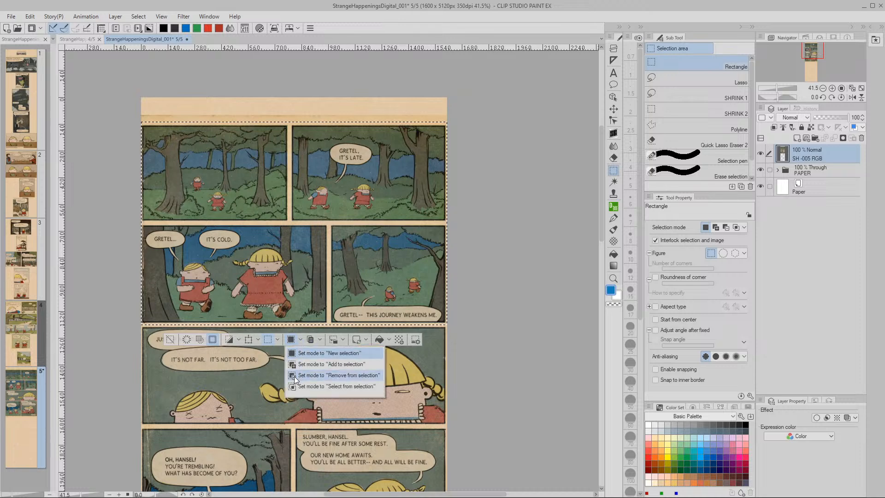
{"action": "left_click", "coordinate": [333, 374]}
{"action": "left_click_drag", "start_coordinate": [329, 328], "coordinate": [450, 223]}
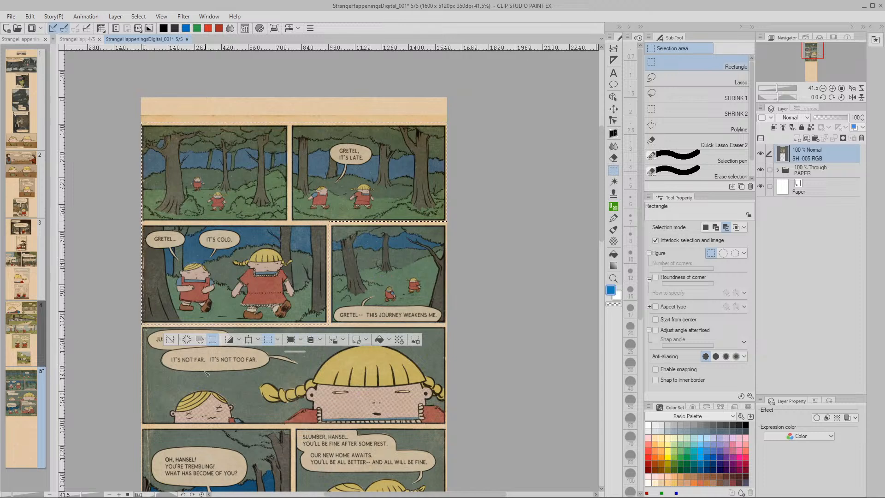
{"action": "left_click", "coordinate": [200, 339]}
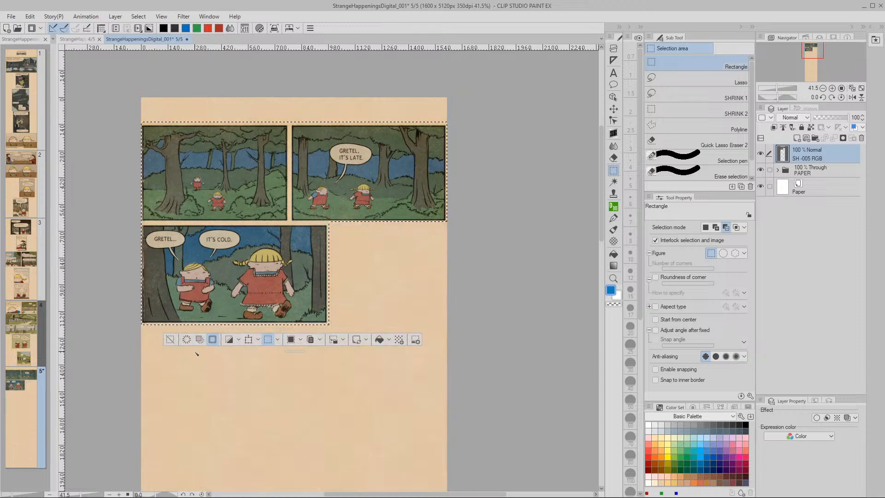
{"action": "left_click", "coordinate": [170, 340]}
Step: Select the "It's cold" panel with a new rectangular selection and move it well below the top row, roughly centered on the page
{"action": "left_click_drag", "start_coordinate": [409, 376], "coordinate": [403, 322]}
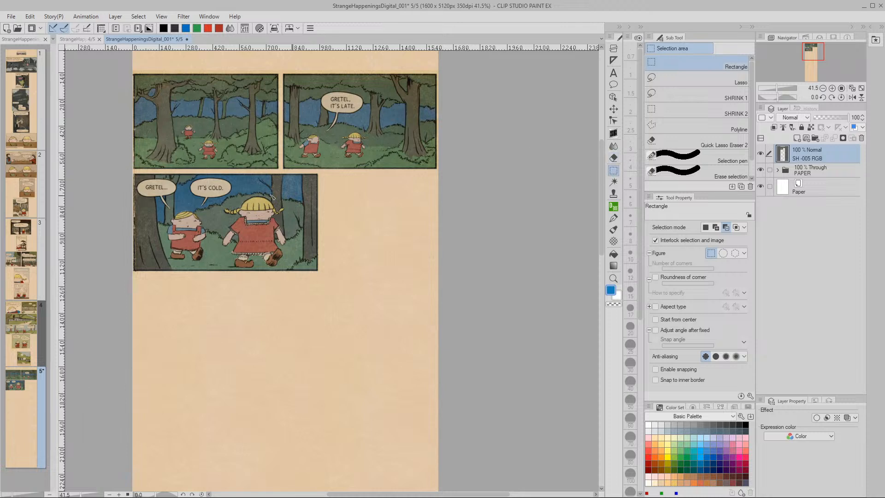
{"action": "left_click_drag", "start_coordinate": [128, 170], "coordinate": [354, 280]}
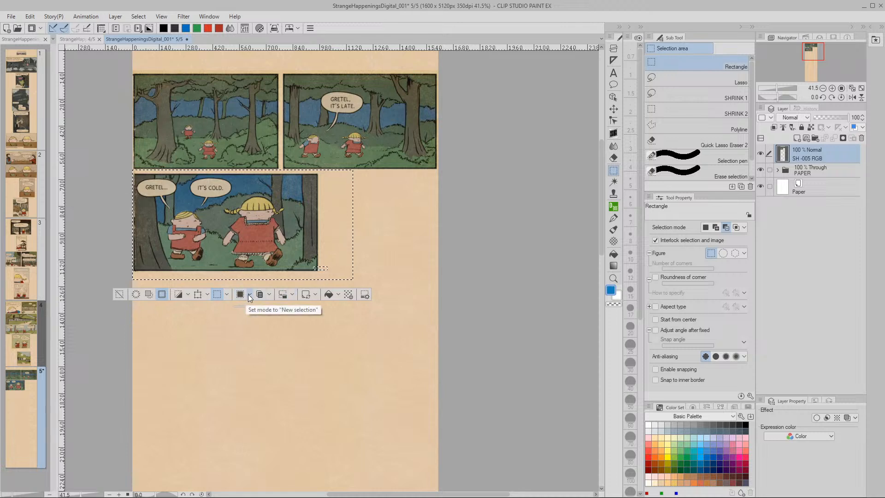
{"action": "left_click", "coordinate": [250, 295]}
{"action": "left_click", "coordinate": [272, 318]}
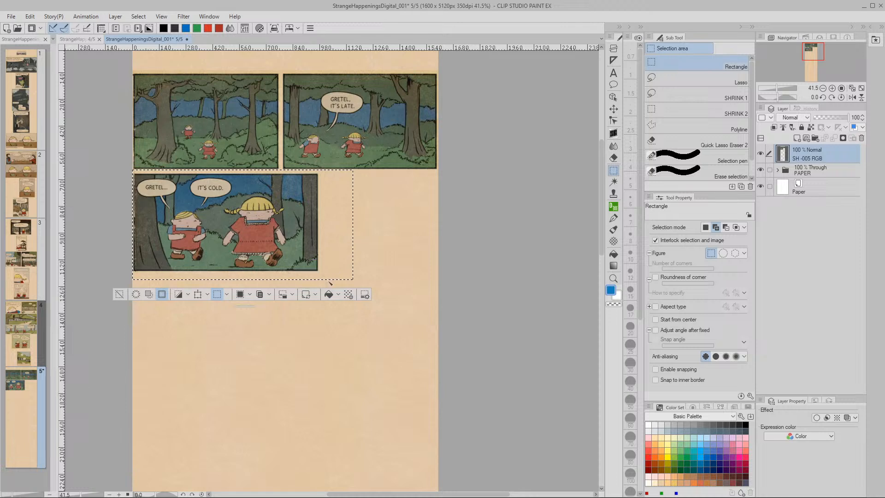
{"action": "left_click", "coordinate": [240, 294]}
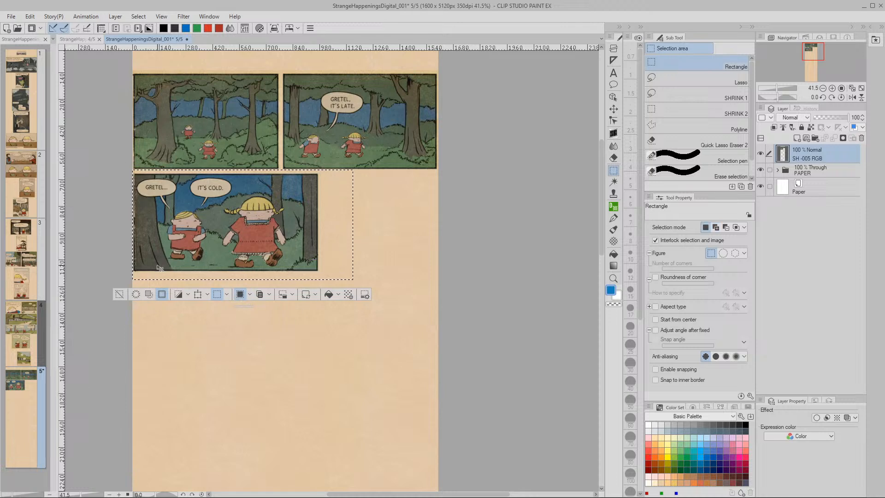
{"action": "left_click_drag", "start_coordinate": [201, 236], "coordinate": [272, 263]}
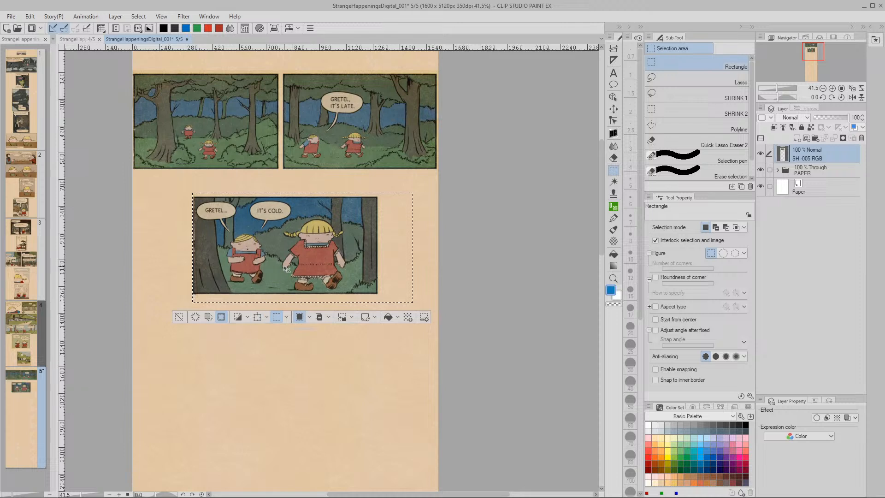
{"action": "left_click_drag", "start_coordinate": [285, 268], "coordinate": [305, 404]}
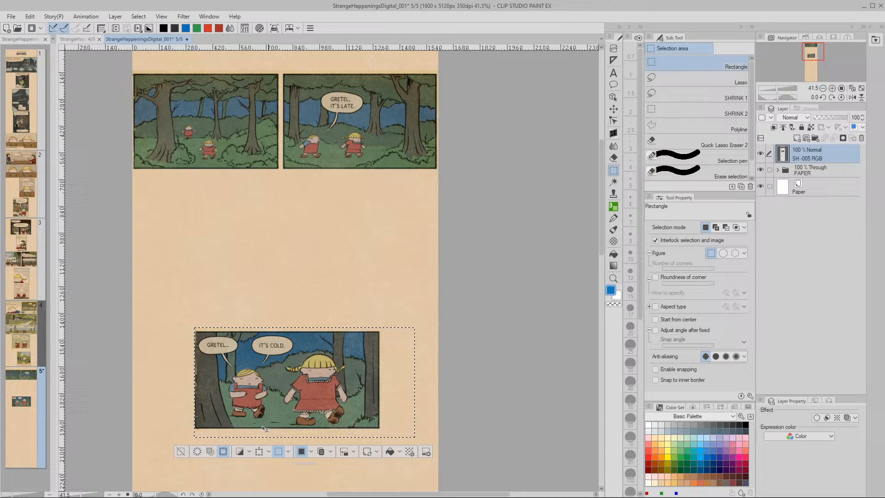
{"action": "left_click", "coordinate": [181, 450]}
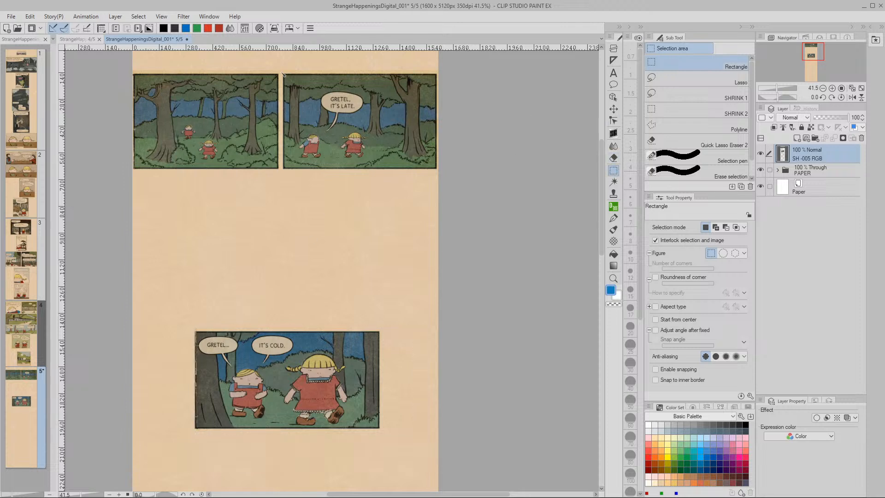
Step: Move the "Gretel, it's late" panel out of the top row into the gap above the "It's cold" panel, offset from the first panel
{"action": "left_click_drag", "start_coordinate": [282, 69], "coordinate": [456, 197]}
{"action": "left_click_drag", "start_coordinate": [402, 163], "coordinate": [309, 268]}
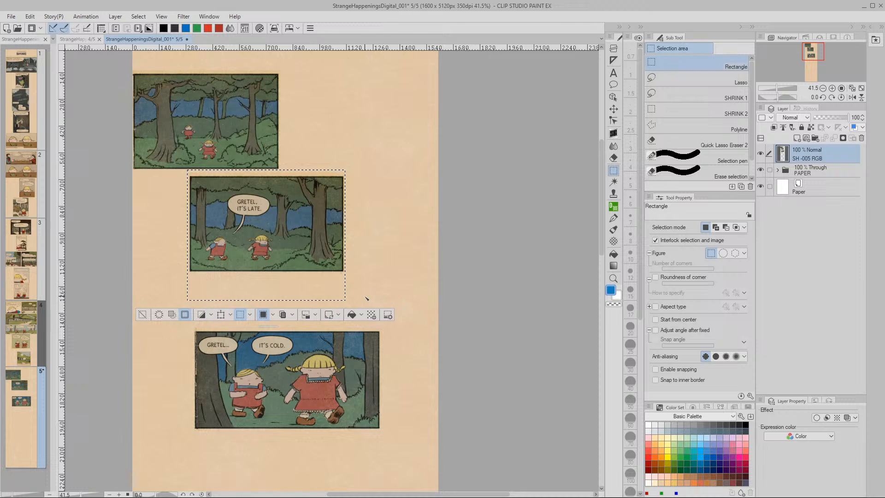
{"action": "left_click", "coordinate": [143, 314]}
Step: Select the "It's cold" panel, move it up directly beneath the "Gretel, it's late" panel and offset toward the page's right edge, and deselect
{"action": "left_click_drag", "start_coordinate": [184, 324], "coordinate": [401, 379]}
{"action": "left_click_drag", "start_coordinate": [404, 377], "coordinate": [412, 376]}
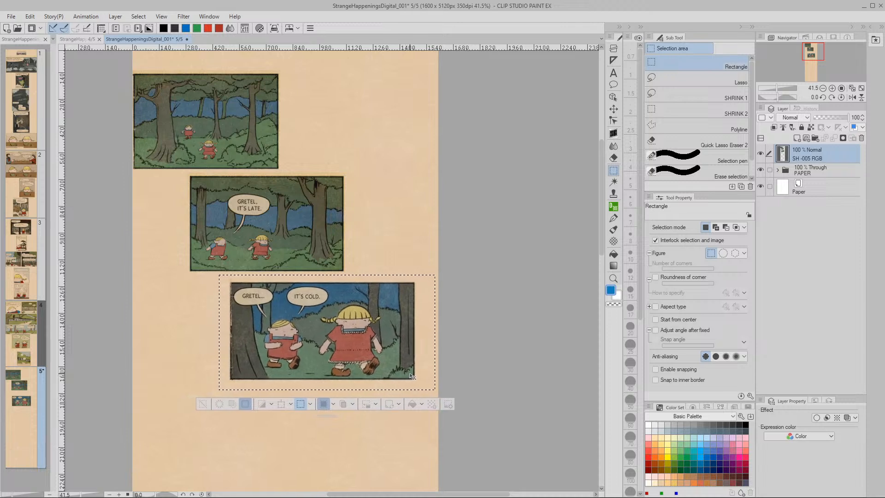
{"action": "key", "text": "ctrl+d"}
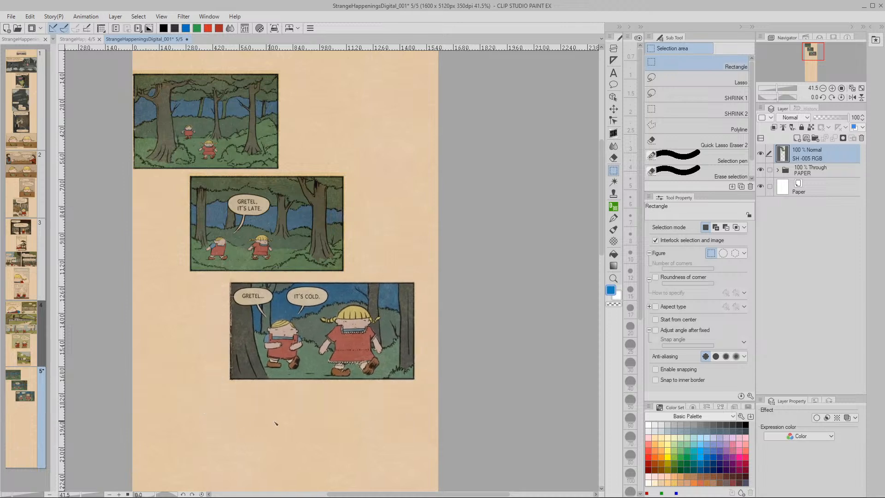
Step: Import SH -005 RGB.jpg as a new image layer directly above the PAPER folder
{"action": "left_click_drag", "start_coordinate": [276, 421], "coordinate": [268, 299]}
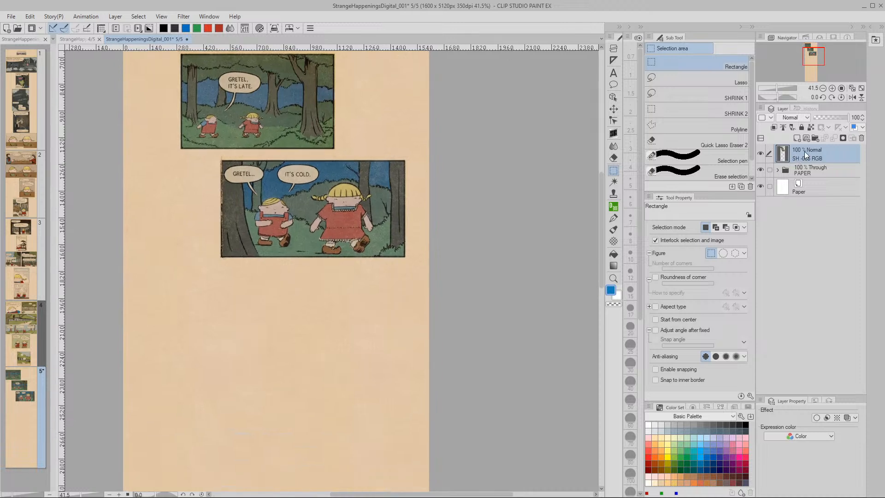
{"action": "left_click", "coordinate": [793, 172]}
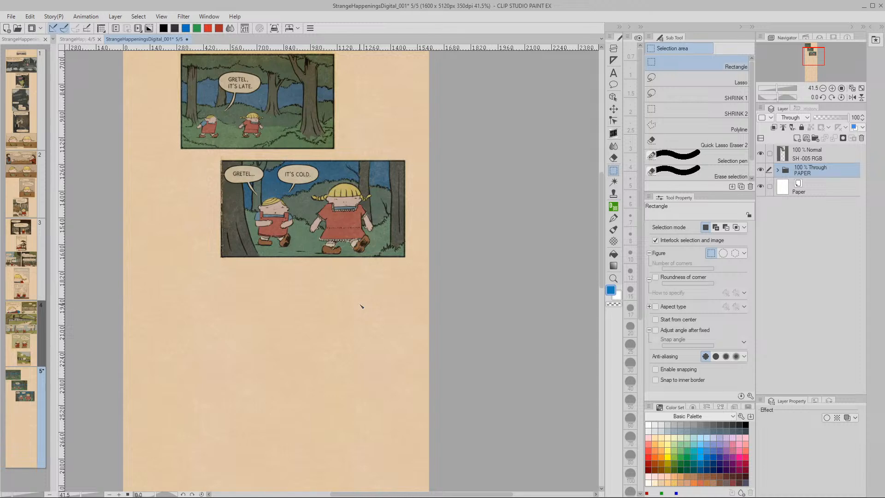
{"action": "key", "text": "ctrl+o"}
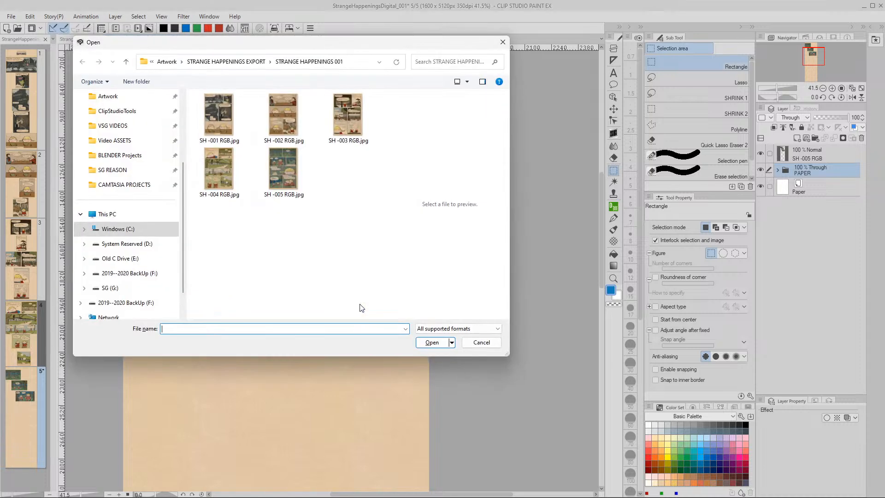
{"action": "left_click", "coordinate": [283, 169]}
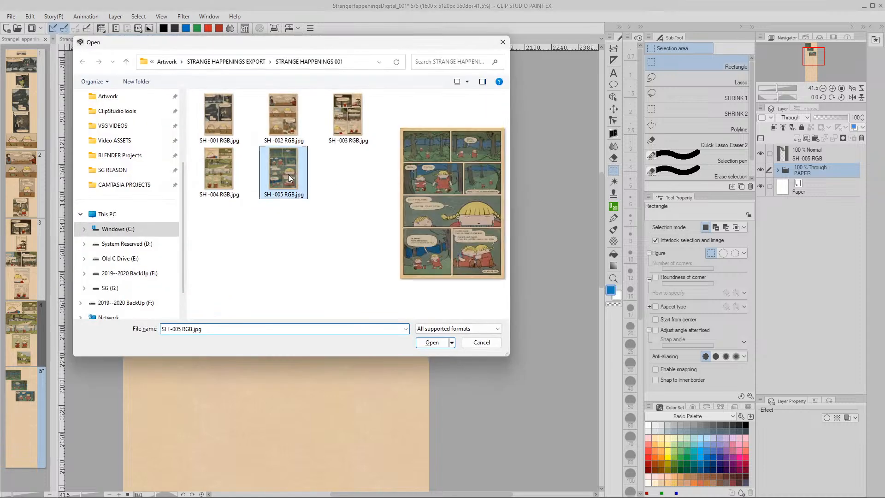
{"action": "left_click", "coordinate": [432, 342]}
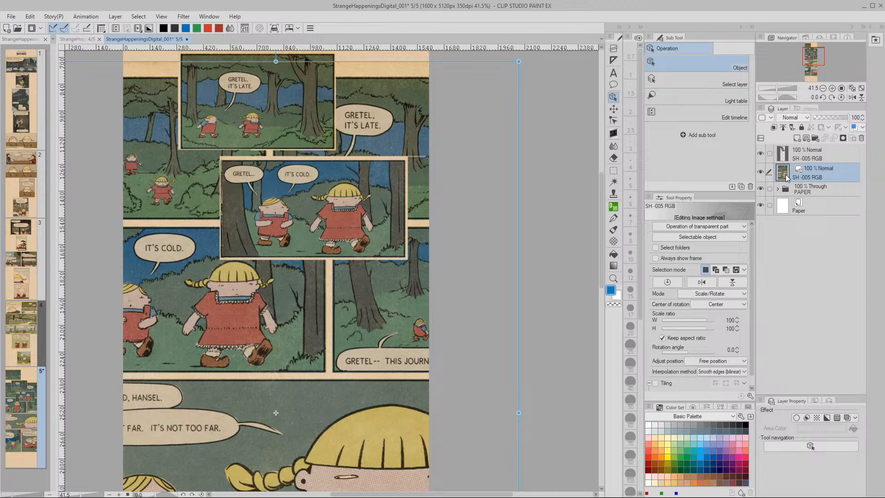
Step: Lock and hide the imported SH -005 RGB image layer and mark it with the red layer color
{"action": "left_click", "coordinate": [802, 128]}
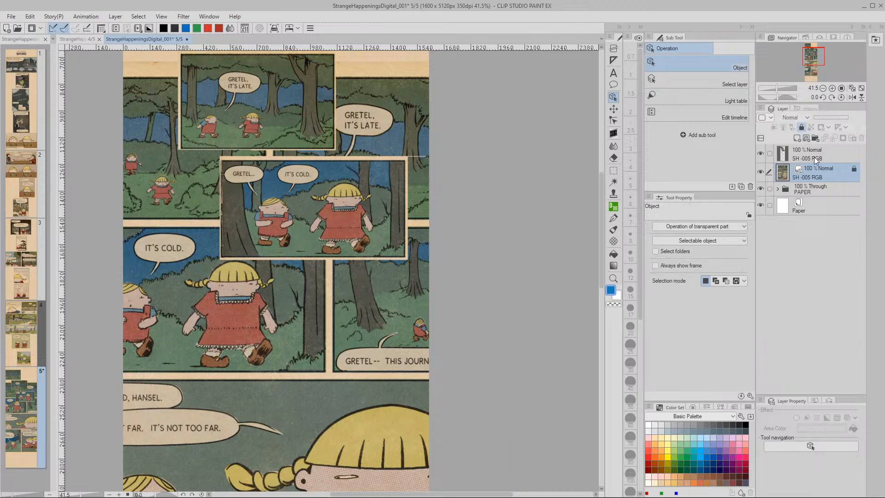
{"action": "left_click", "coordinate": [761, 172]}
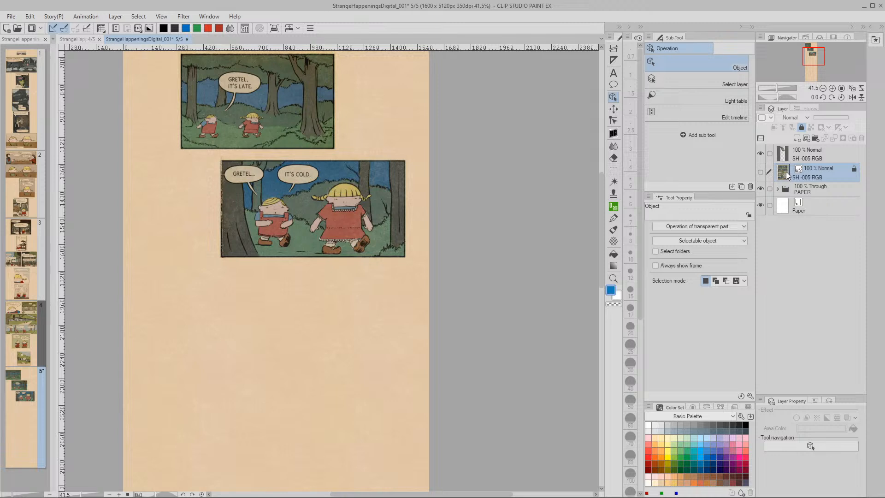
{"action": "left_click", "coordinate": [771, 118]}
{"action": "left_click", "coordinate": [771, 135]}
Step: Duplicate the locked SH -005 RGB layer, then unlock the copy, clear its red layer color and make it visible
{"action": "key", "text": "ctrl+v"}
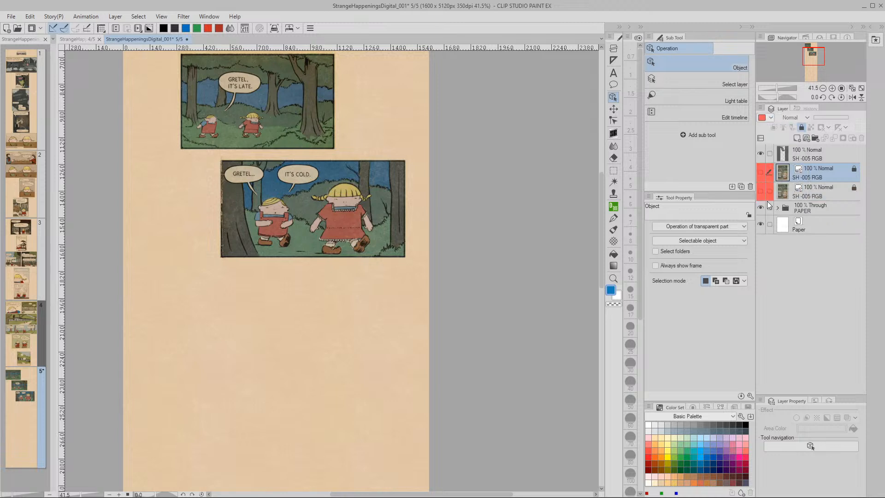
{"action": "left_click", "coordinate": [801, 128]}
{"action": "left_click", "coordinate": [770, 118]}
{"action": "left_click", "coordinate": [769, 138]}
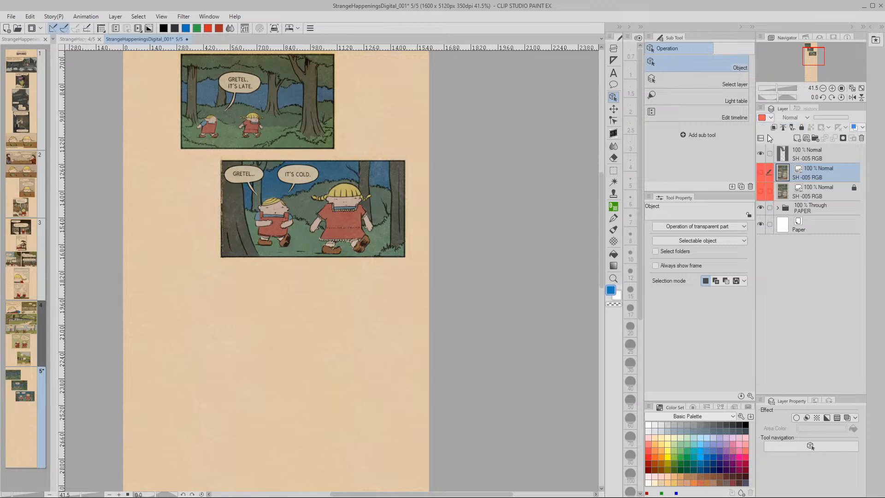
{"action": "left_click", "coordinate": [761, 172]}
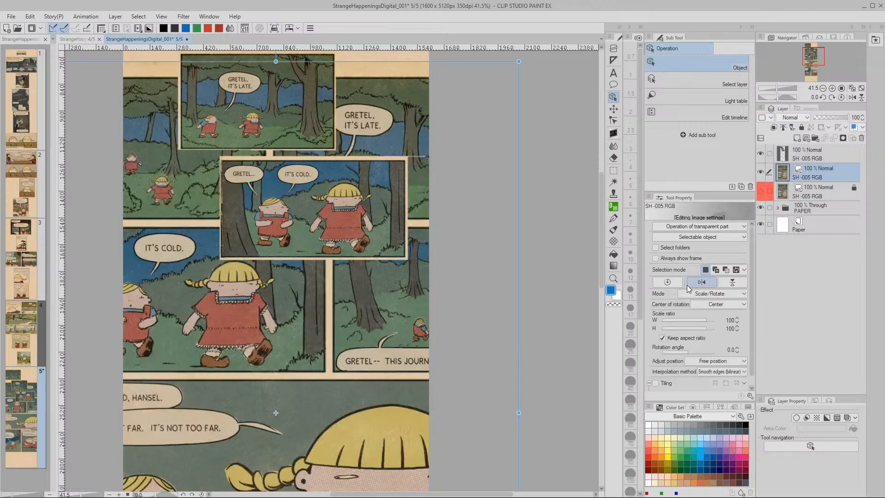
Step: Scale the SH -005 RGB copy to 67% and move it up so its "Just up ahead, Hansel" panel sits below the "It's cold" panel
{"action": "left_click_drag", "start_coordinate": [376, 420], "coordinate": [429, 328]}
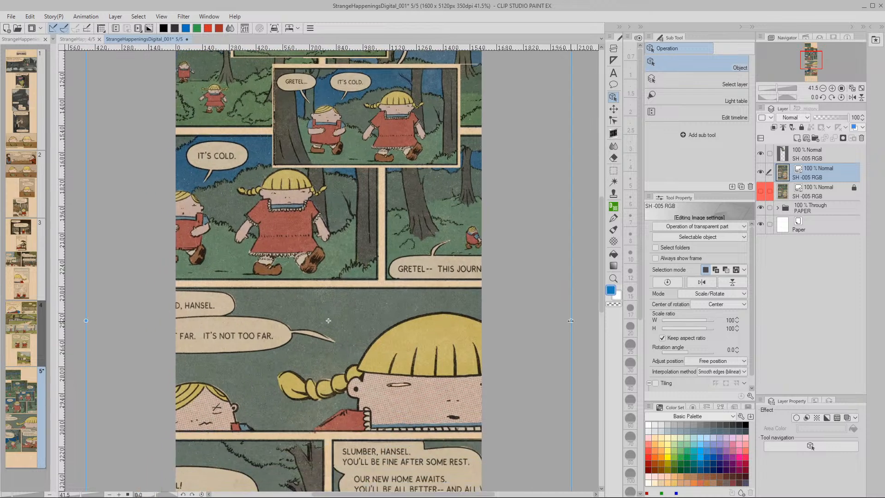
{"action": "left_click_drag", "start_coordinate": [572, 320], "coordinate": [490, 328]}
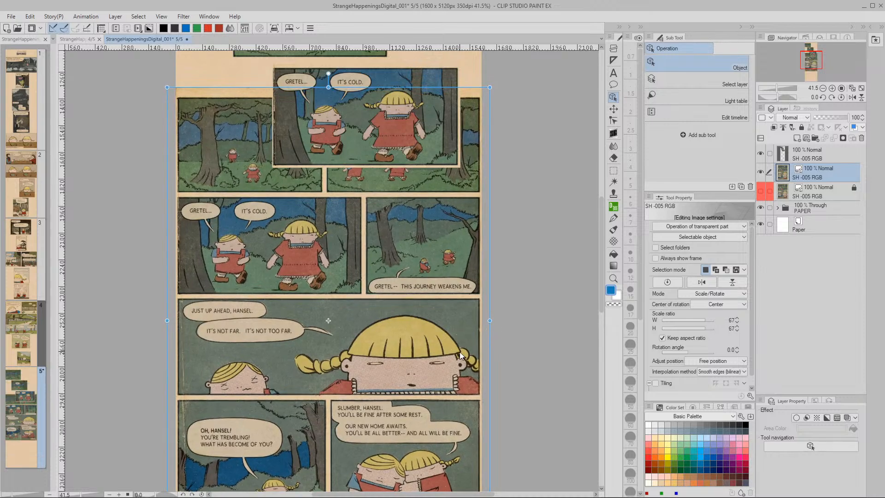
{"action": "left_click_drag", "start_coordinate": [461, 374], "coordinate": [466, 275]}
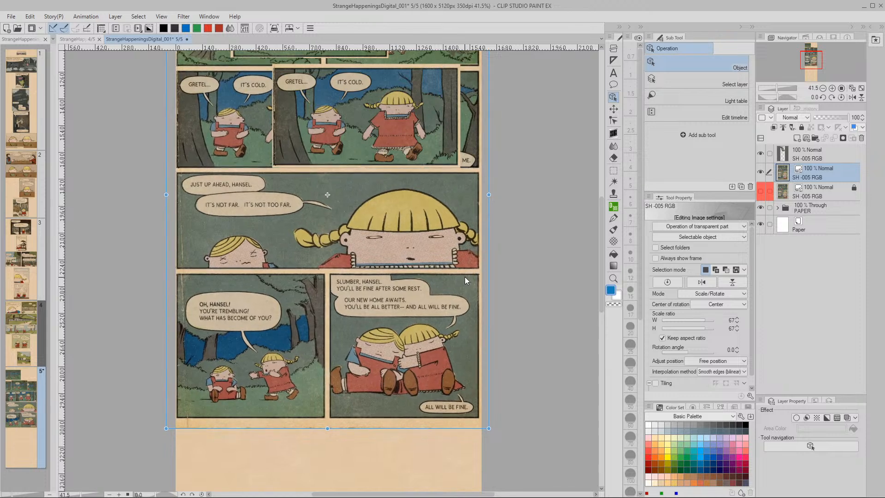
Step: Select the wide "Just up ahead, Hansel" panel, rasterize its layer and erase everything outside the selection
{"action": "left_click", "coordinate": [614, 171]}
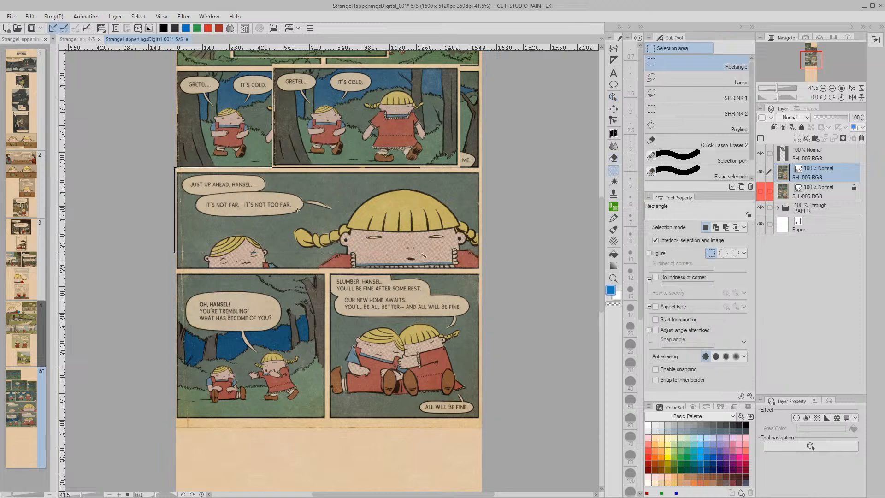
{"action": "left_click_drag", "start_coordinate": [423, 255], "coordinate": [485, 274]}
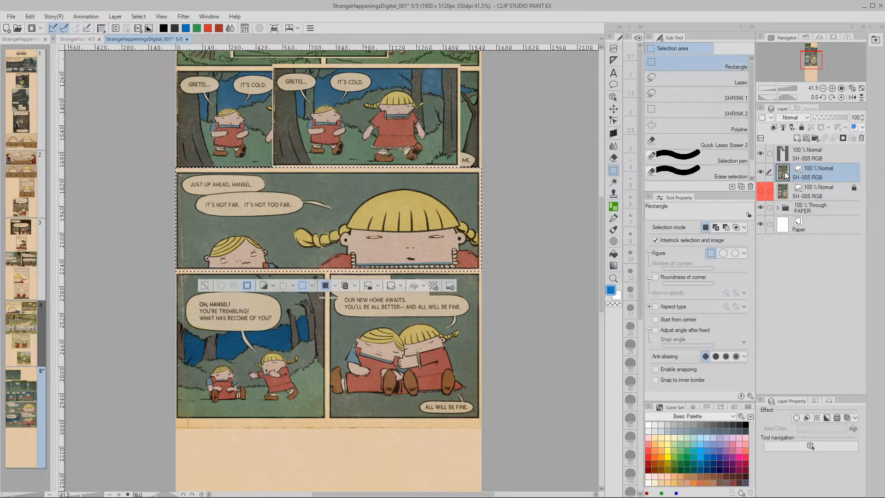
{"action": "key", "text": "alt+KP_1"}
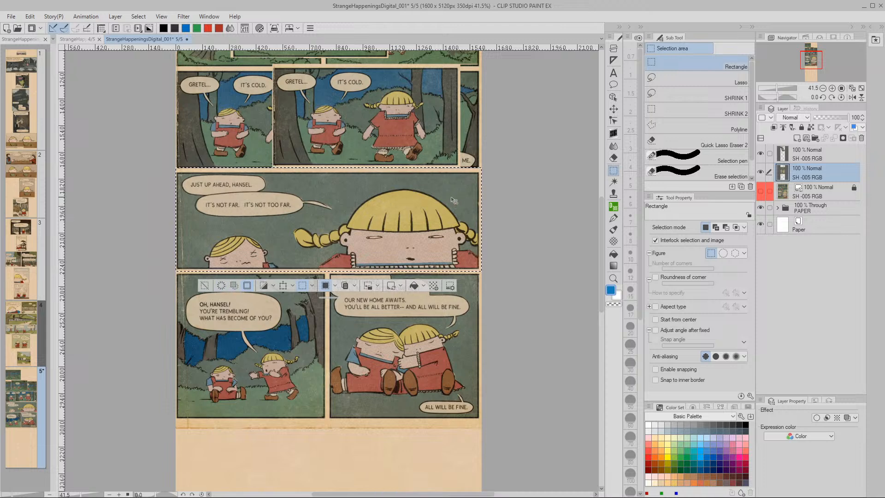
{"action": "left_click", "coordinate": [234, 286]}
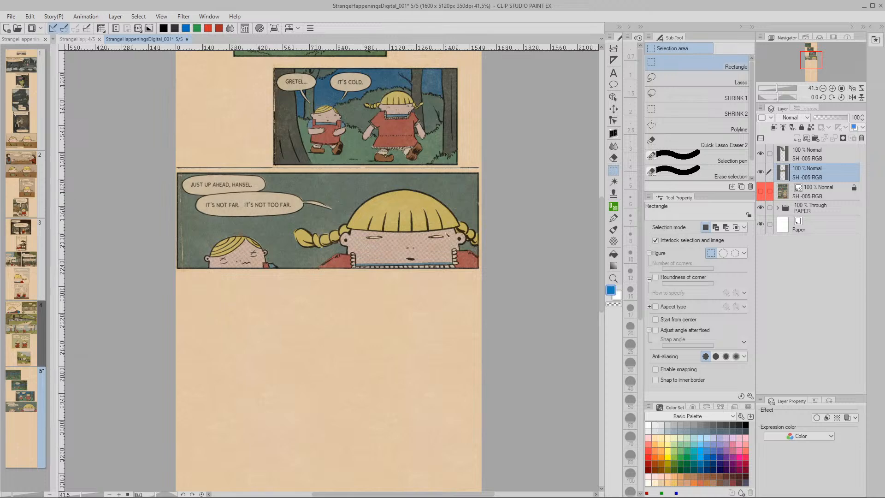
Step: Erase most of the leftover black line running above the "Just up ahead, Hansel" panel using a thin rectangular selection, and deselect
{"action": "key", "text": "space"}
{"action": "left_click_drag", "start_coordinate": [446, 234], "coordinate": [438, 302]}
{"action": "key", "text": "/"}
{"action": "left_click_drag", "start_coordinate": [393, 278], "coordinate": [299, 267]}
{"action": "key", "text": "m"}
{"action": "left_click_drag", "start_coordinate": [86, 216], "coordinate": [478, 223]}
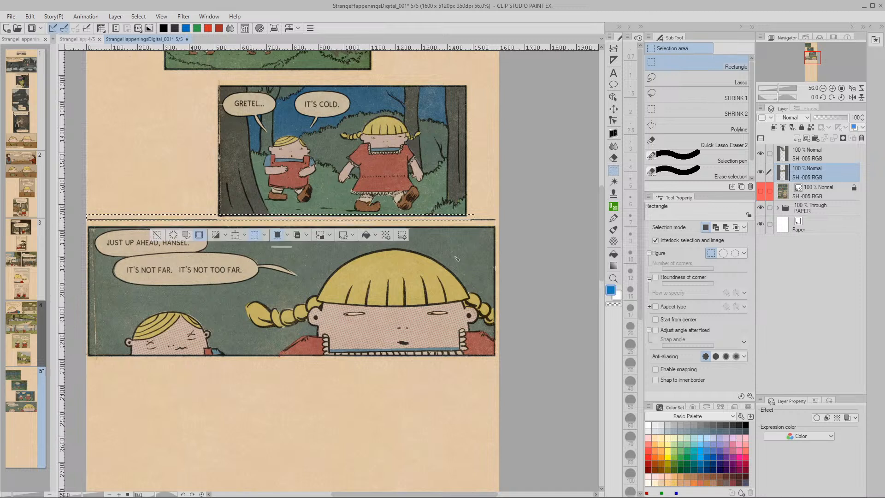
{"action": "left_click", "coordinate": [174, 240]}
{"action": "left_click", "coordinate": [156, 235]}
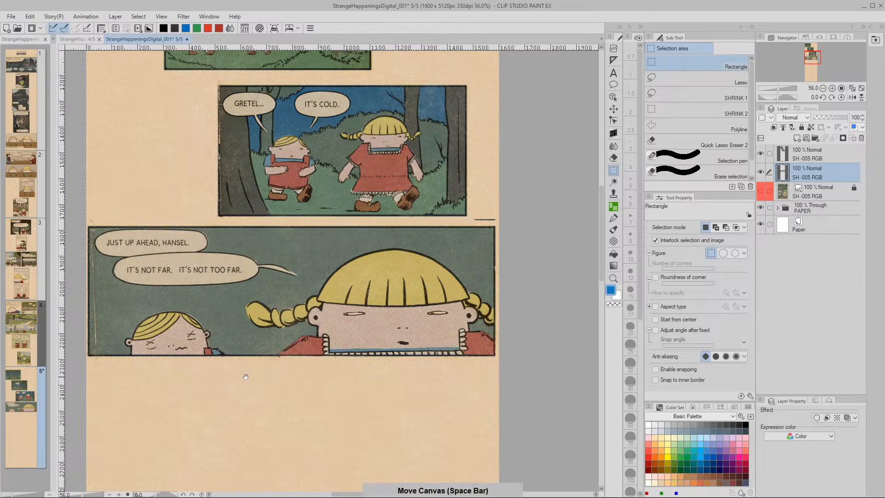
Step: Erase the remaining stray line fragments above the right end of the "Just up ahead, Hansel" panel
{"action": "left_click_drag", "start_coordinate": [246, 377], "coordinate": [302, 364]}
{"action": "left_click_drag", "start_coordinate": [360, 368], "coordinate": [348, 368]}
{"action": "mouse_move", "coordinate": [406, 381]}
{"action": "left_mouse_down"}
{"action": "mouse_move", "coordinate": [383, 367]}
{"action": "mouse_move", "coordinate": [406, 372]}
{"action": "mouse_move", "coordinate": [393, 377]}
{"action": "left_mouse_up"}
{"action": "key", "text": "slash"}
{"action": "left_click_drag", "start_coordinate": [427, 283], "coordinate": [452, 293]}
{"action": "left_click_drag", "start_coordinate": [409, 218], "coordinate": [442, 222]}
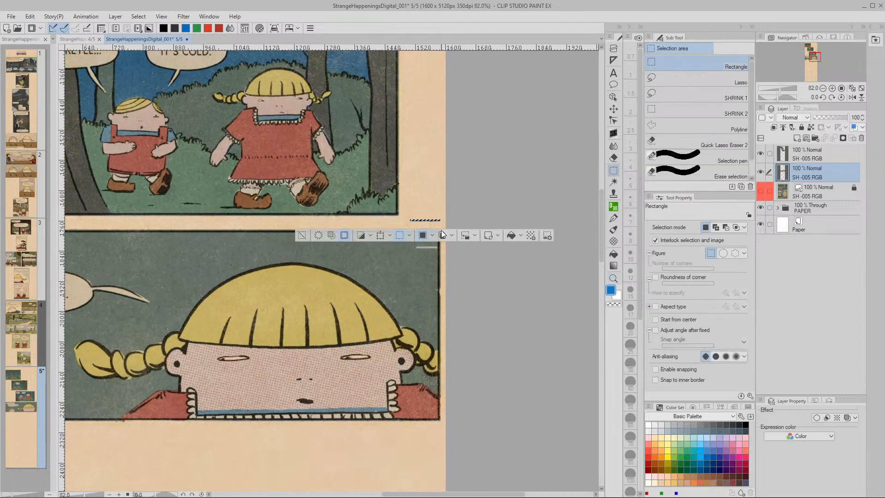
{"action": "left_click", "coordinate": [302, 236]}
{"action": "left_click_drag", "start_coordinate": [366, 358], "coordinate": [400, 337]}
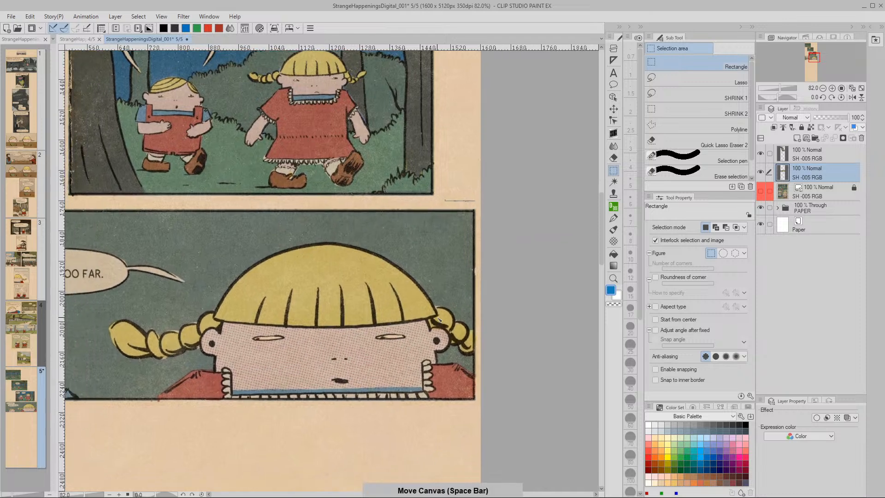
{"action": "left_click_drag", "start_coordinate": [448, 258], "coordinate": [416, 328]}
{"action": "key", "text": "/"}
{"action": "left_click_drag", "start_coordinate": [413, 286], "coordinate": [380, 309]}
{"action": "key", "text": "m"}
Step: Nudge the "Just up ahead, Hansel" panel layer slightly down to widen the gap below the "It's cold" panel
{"action": "left_click_drag", "start_coordinate": [417, 421], "coordinate": [385, 345]}
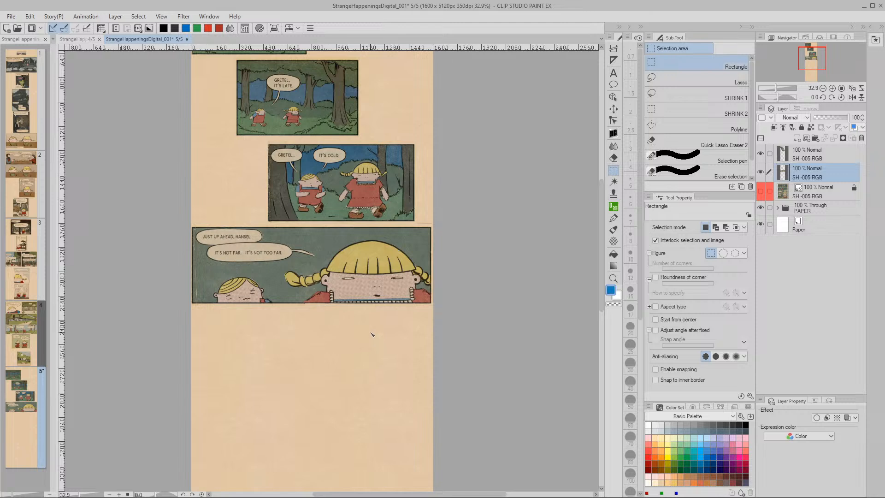
{"action": "left_click_drag", "start_coordinate": [391, 340], "coordinate": [388, 371]}
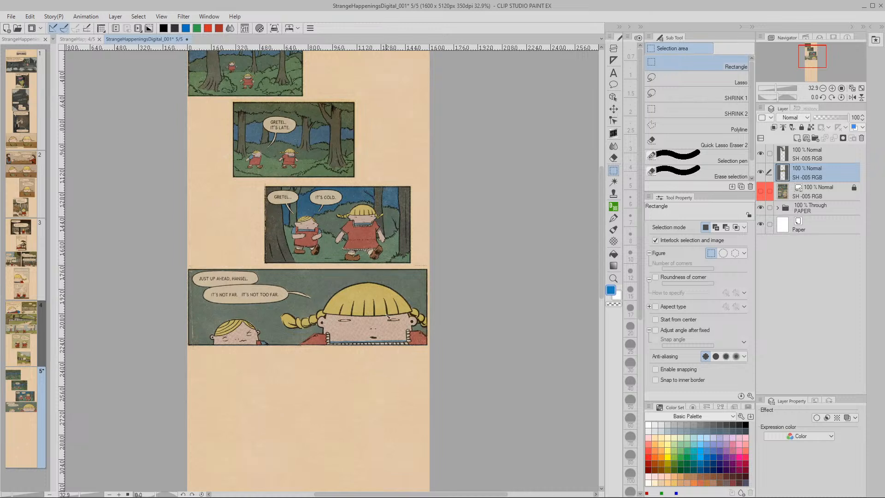
{"action": "left_click", "coordinate": [615, 110]}
{"action": "left_click_drag", "start_coordinate": [430, 267], "coordinate": [432, 267]}
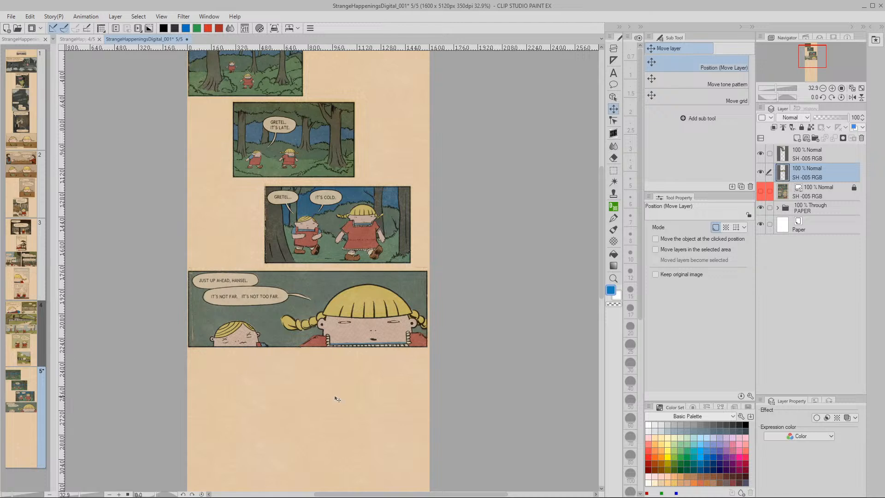
Step: Make an unlocked, visible copy of the red-marked SH -005 RGB layer and leave the locked original hidden
{"action": "key", "text": "space"}
{"action": "left_click_drag", "start_coordinate": [420, 388], "coordinate": [434, 356]}
{"action": "key", "text": "slash"}
{"action": "key", "text": "space"}
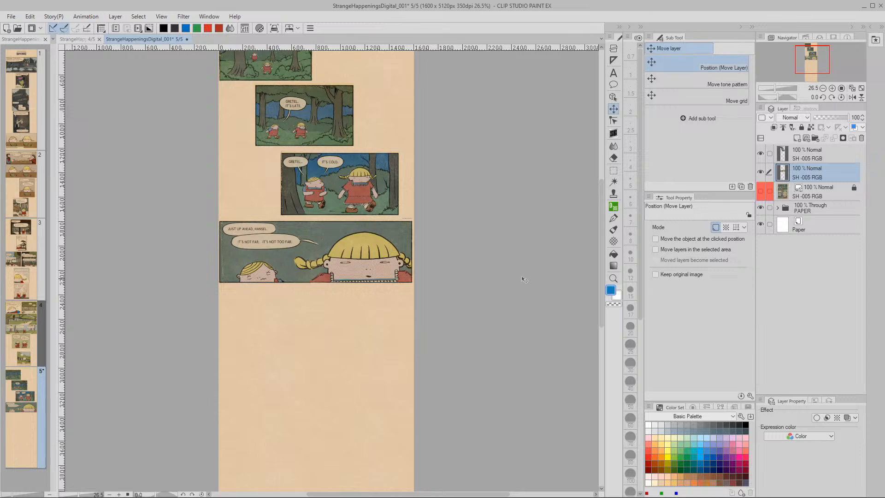
{"action": "left_click", "coordinate": [787, 193]}
{"action": "left_click", "coordinate": [761, 191]}
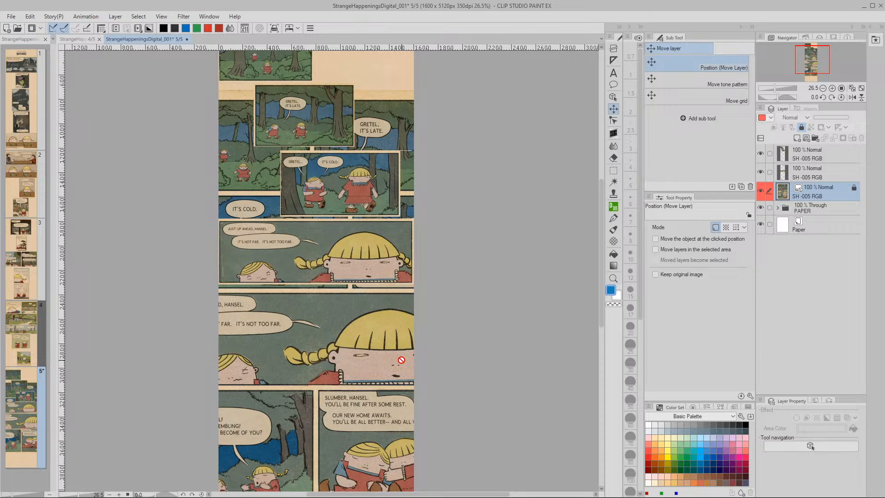
{"action": "key", "text": "ctrl+v"}
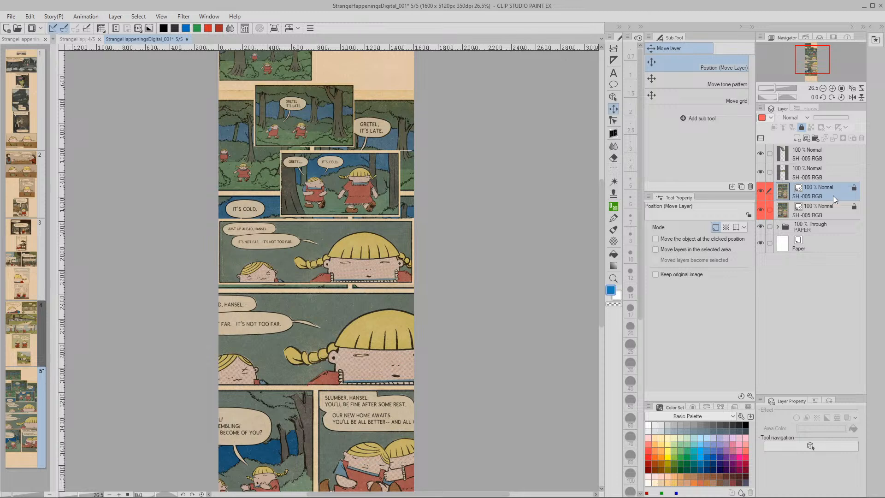
{"action": "left_click", "coordinate": [802, 127]}
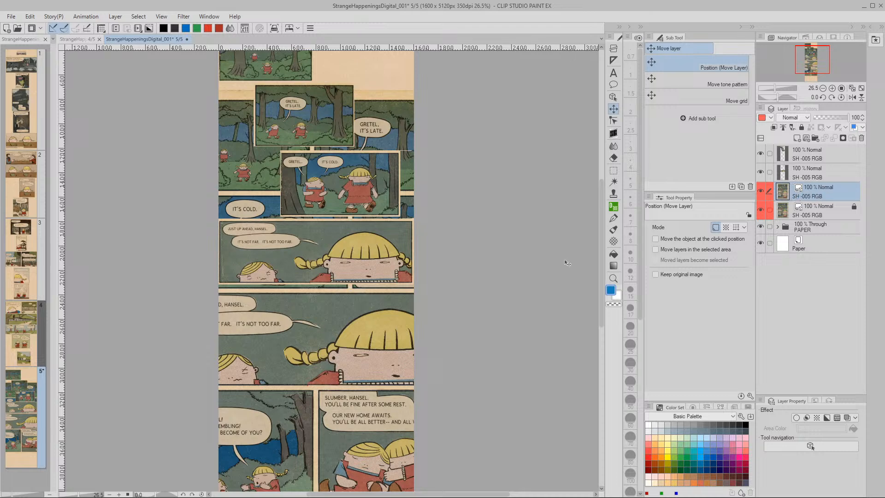
{"action": "key", "text": "space"}
{"action": "left_click_drag", "start_coordinate": [426, 418], "coordinate": [438, 398]}
{"action": "key", "text": "slash"}
{"action": "key", "text": "space"}
{"action": "left_click_drag", "start_coordinate": [439, 398], "coordinate": [429, 346]}
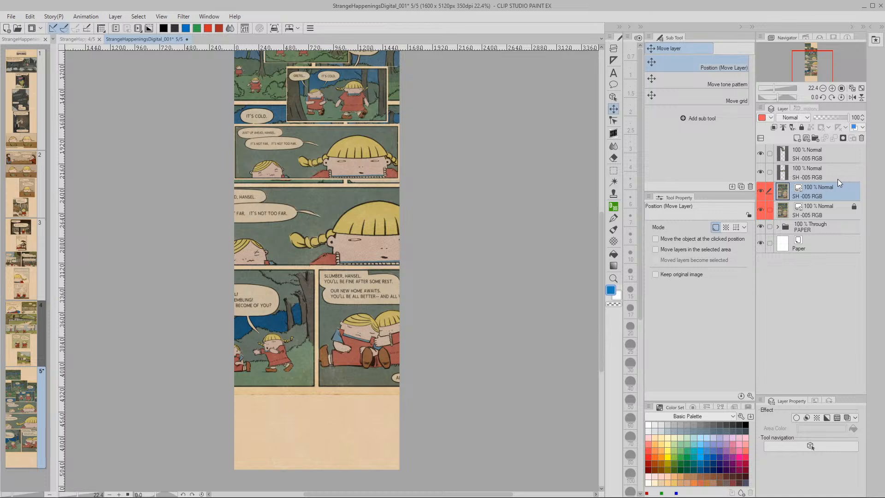
{"action": "left_click", "coordinate": [761, 210]}
Step: Move the full-size SH -005 RGB copy so its "Oh, Hansel!" panel sits just below the "Just up ahead, Hansel" panel, and rasterize it
{"action": "left_click_drag", "start_coordinate": [388, 291], "coordinate": [428, 237]}
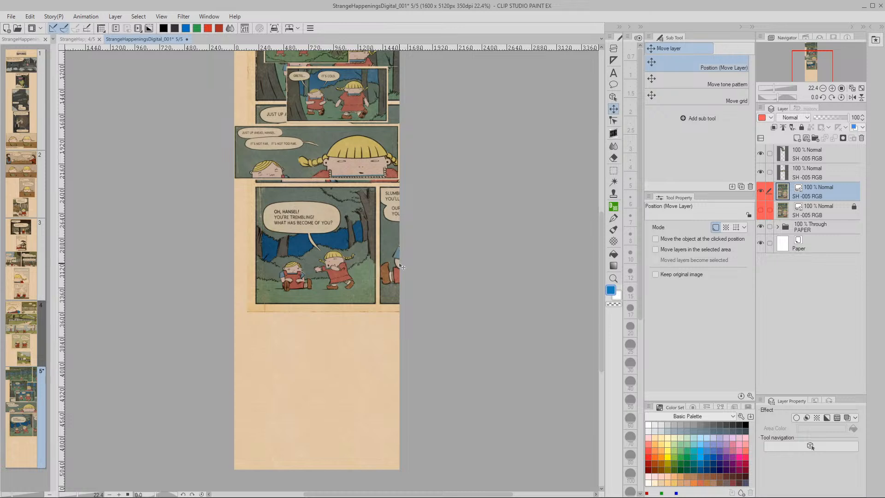
{"action": "left_click_drag", "start_coordinate": [402, 266], "coordinate": [403, 265]}
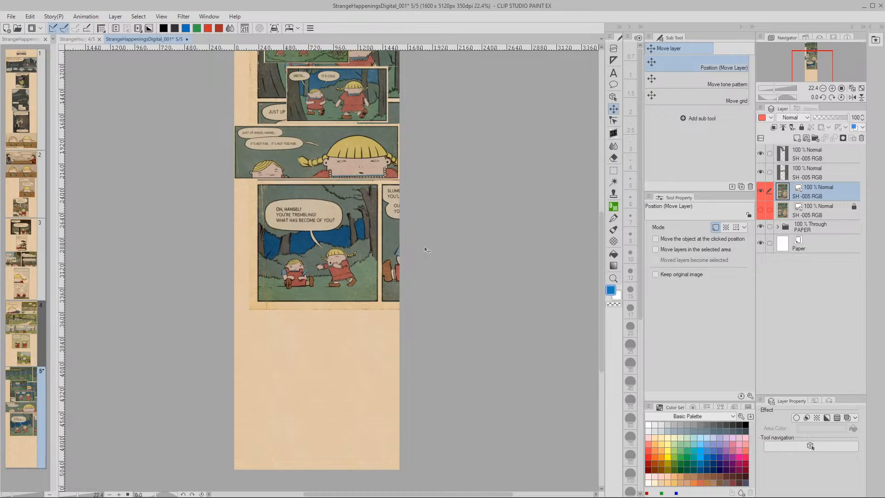
{"action": "left_click_drag", "start_coordinate": [444, 125], "coordinate": [423, 149]}
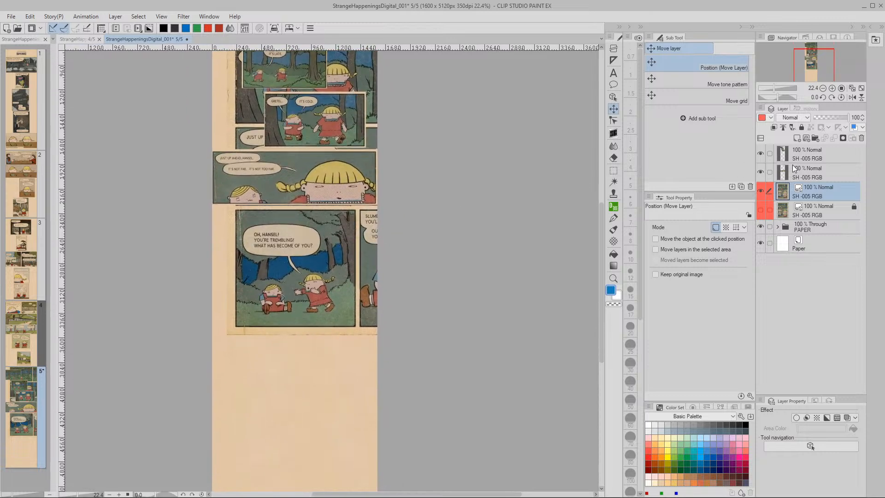
{"action": "key", "text": "alt+KP_1"}
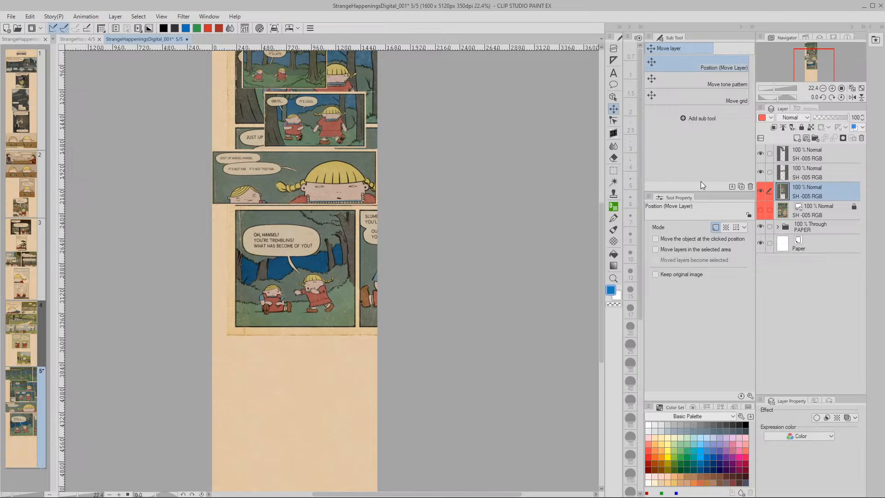
Step: Clear everything outside a rectangular selection around the "Oh, Hansel!" panel on its rasterized layer, and deselect
{"action": "left_click", "coordinate": [614, 170]}
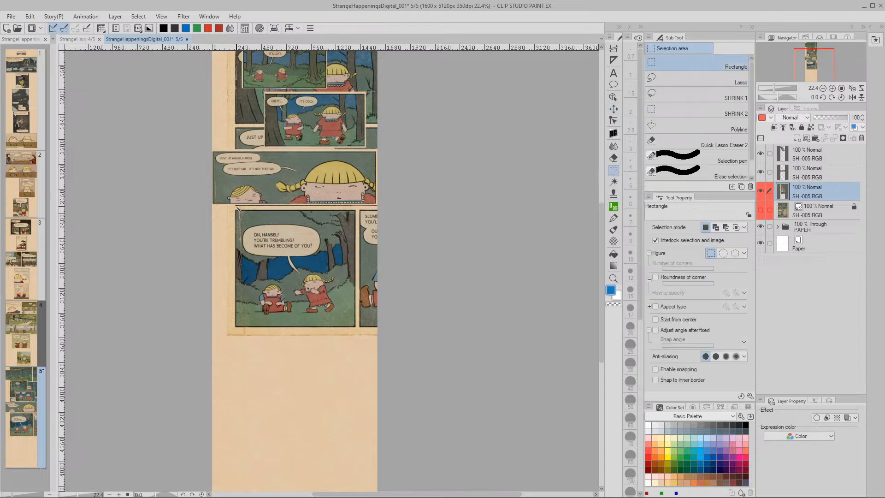
{"action": "left_click_drag", "start_coordinate": [227, 206], "coordinate": [357, 332]}
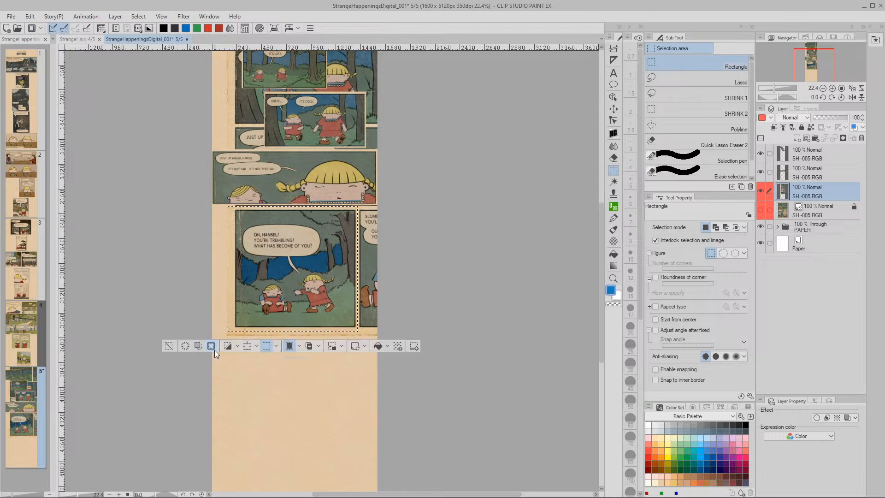
{"action": "left_click", "coordinate": [185, 346]}
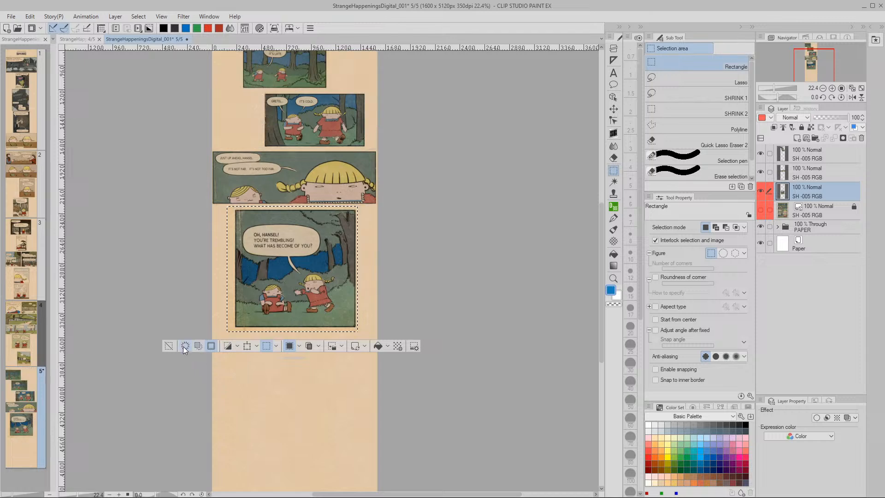
{"action": "left_click", "coordinate": [170, 347]}
Step: Make an unlocked, visible copy of the locked SH -005 RGB layer with no palette color, leaving the original hidden
{"action": "key", "text": "space"}
{"action": "left_click_drag", "start_coordinate": [365, 343], "coordinate": [409, 303]}
{"action": "key", "text": "space"}
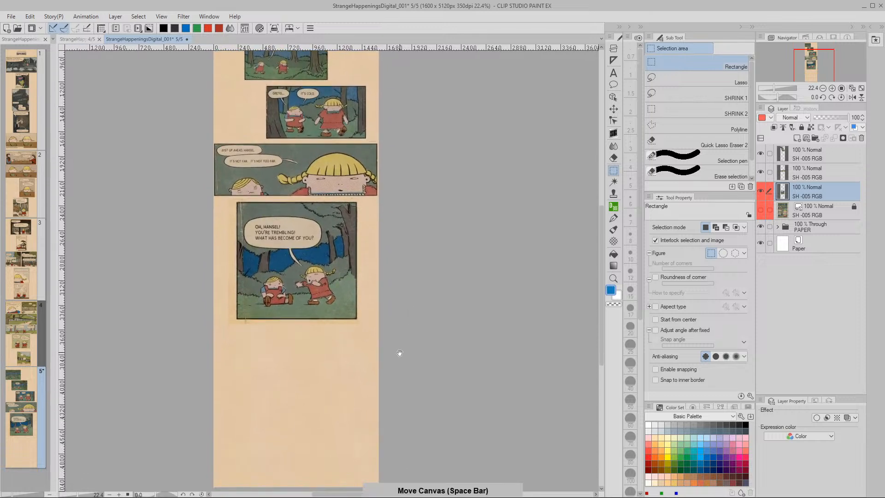
{"action": "left_click_drag", "start_coordinate": [399, 353], "coordinate": [397, 327]}
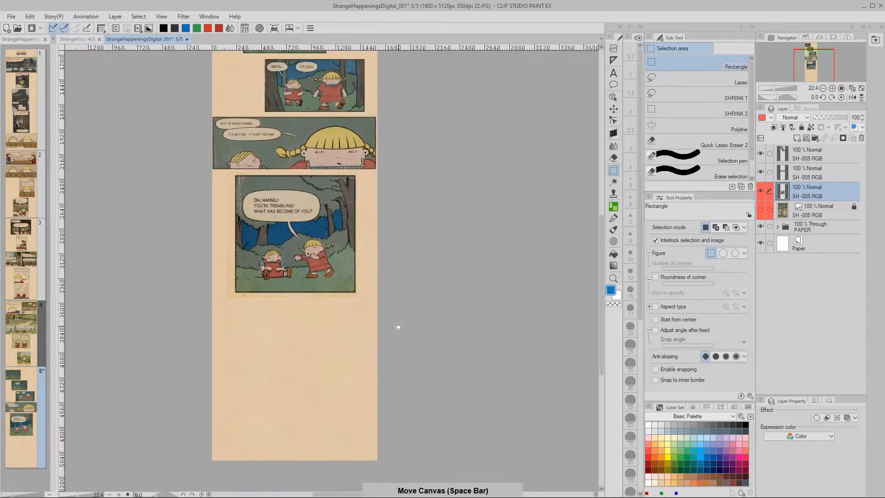
{"action": "left_click", "coordinate": [769, 216]}
{"action": "key", "text": "ctrl+v"}
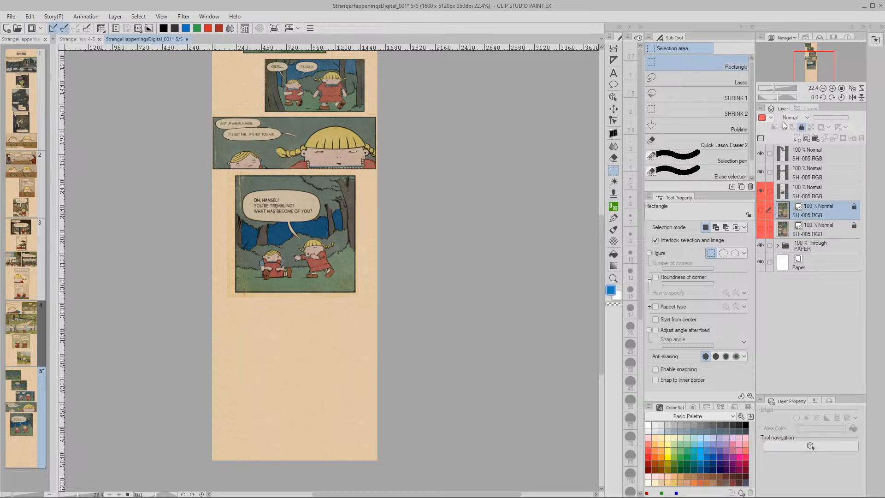
{"action": "left_click", "coordinate": [804, 127]}
{"action": "left_click", "coordinate": [771, 118]}
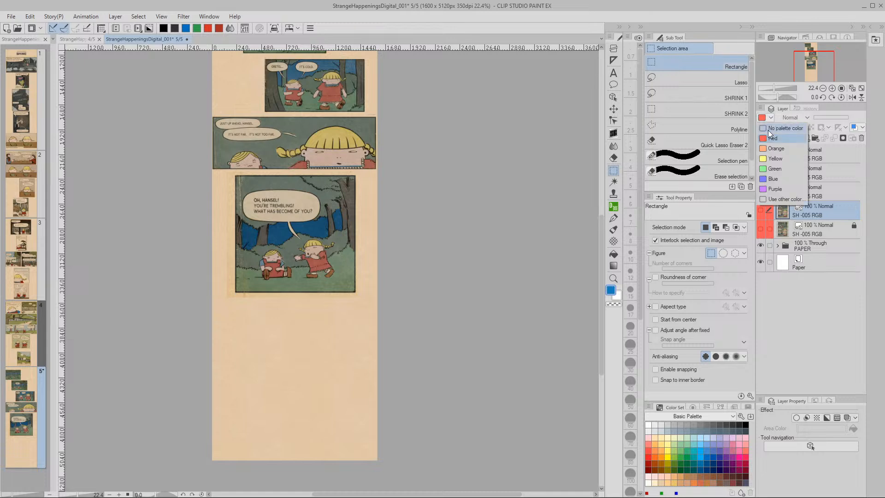
{"action": "left_click", "coordinate": [776, 173]}
{"action": "left_click", "coordinate": [761, 211]}
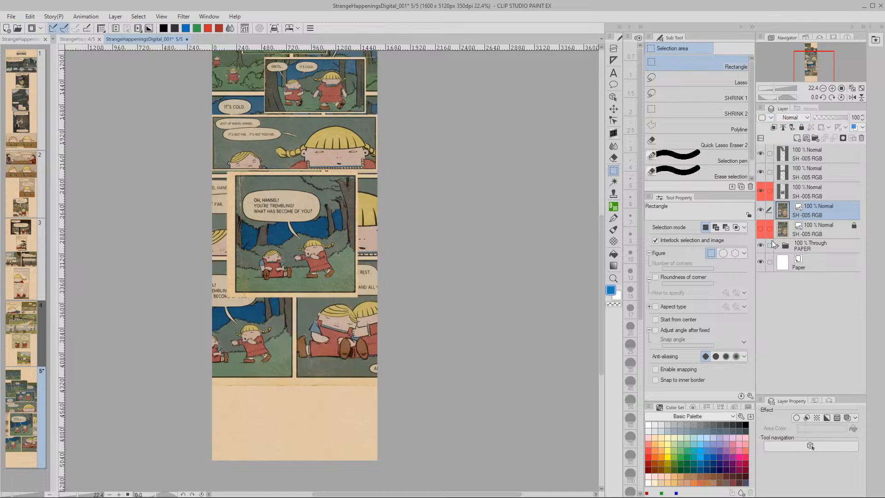
Step: Move the SH -005 RGB copy so its "Slumber, Hansel" panel sits below the "Oh, Hansel!" panel, and rasterize it
{"action": "left_click", "coordinate": [613, 109]}
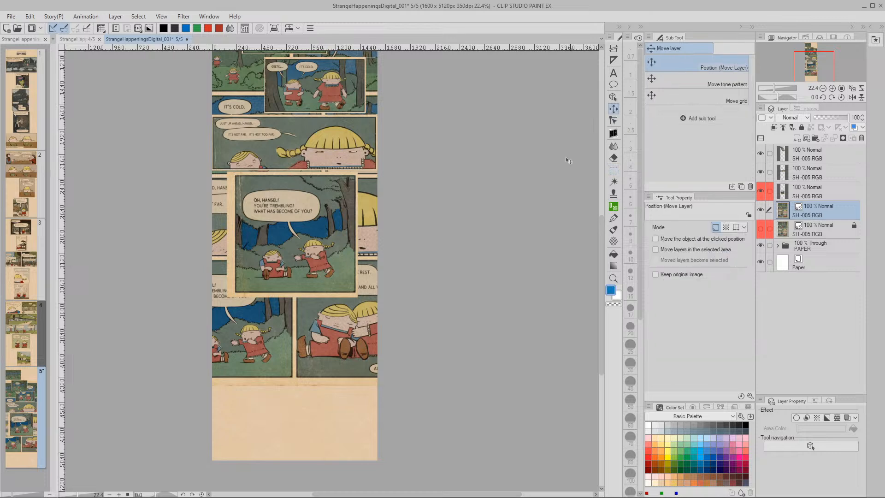
{"action": "left_click_drag", "start_coordinate": [323, 346], "coordinate": [311, 390]}
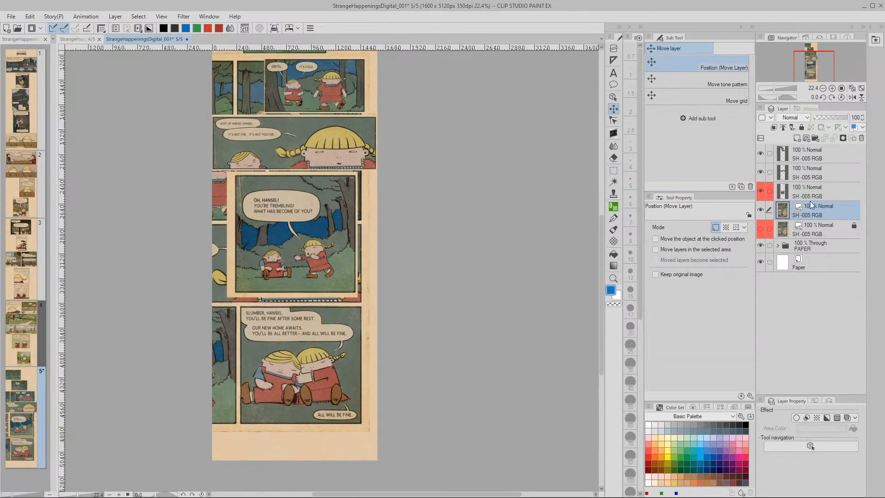
{"action": "key", "text": "alt+KP_1"}
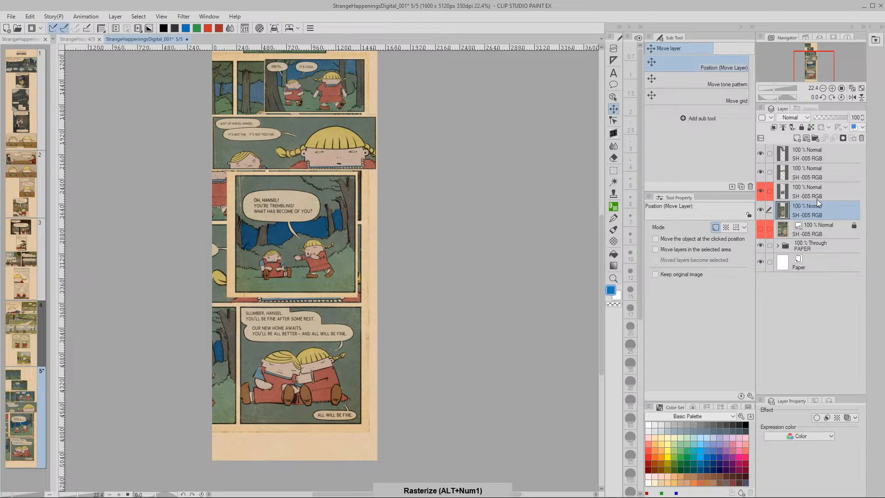
Step: Clear everything outside a rectangular selection around the "Slumber, Hansel" panel on its rasterized layer, and deselect
{"action": "key", "text": "m"}
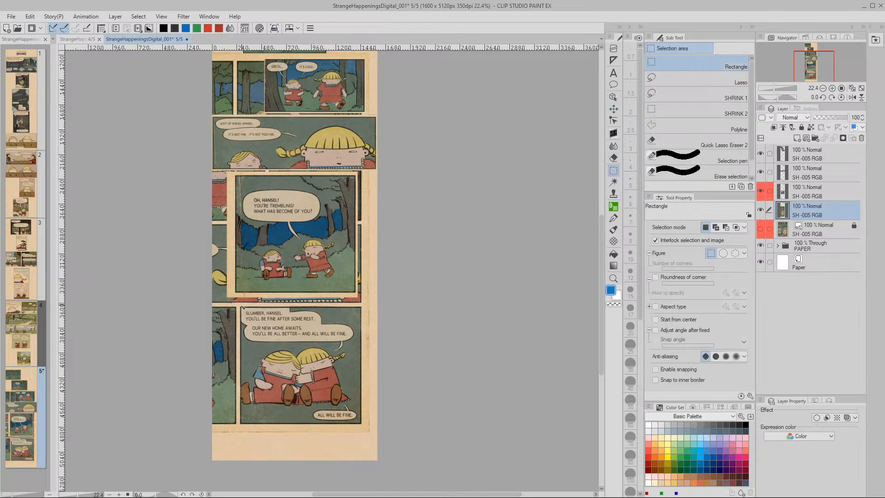
{"action": "left_click_drag", "start_coordinate": [239, 306], "coordinate": [367, 431]}
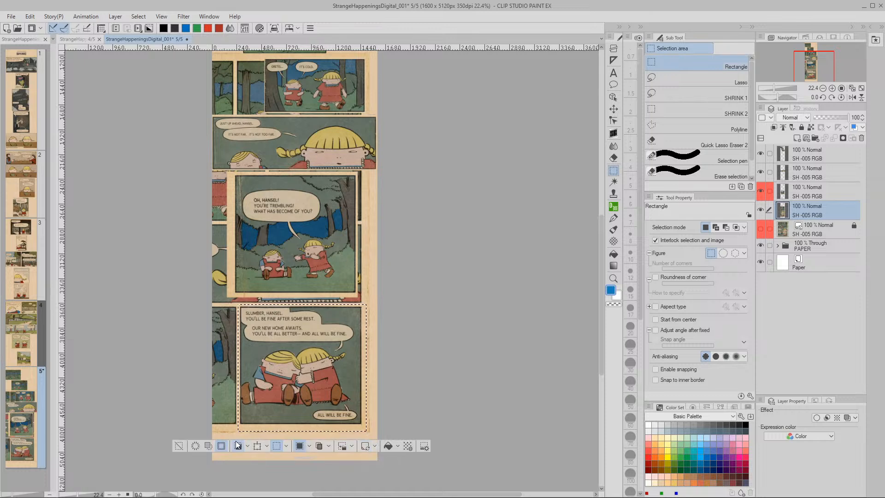
{"action": "left_click", "coordinate": [209, 447]}
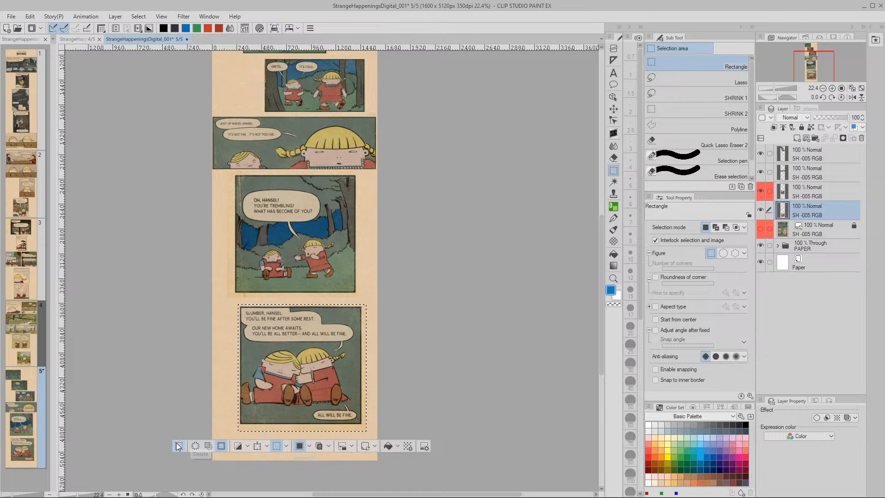
{"action": "key", "text": "ctrl+d"}
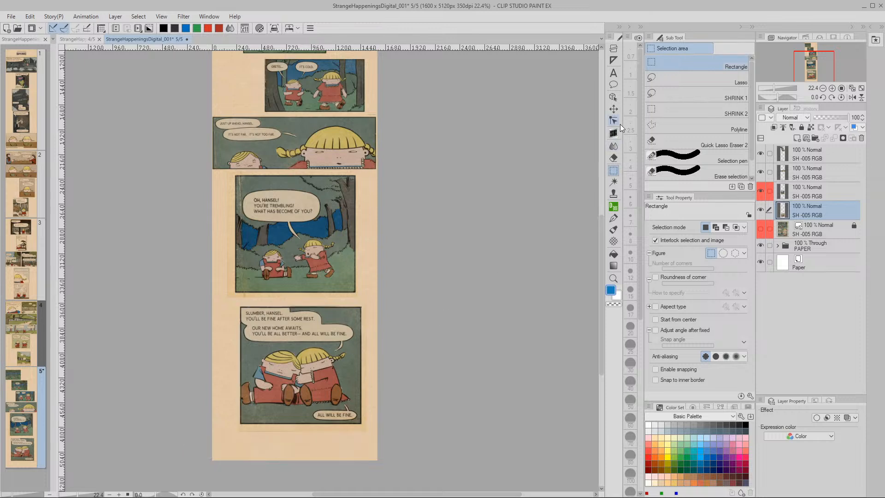
Step: Move the "Slumber, Hansel" panel up and slightly left to align under the "Oh, Hansel!" panel with a narrow gap
{"action": "left_click", "coordinate": [613, 112]}
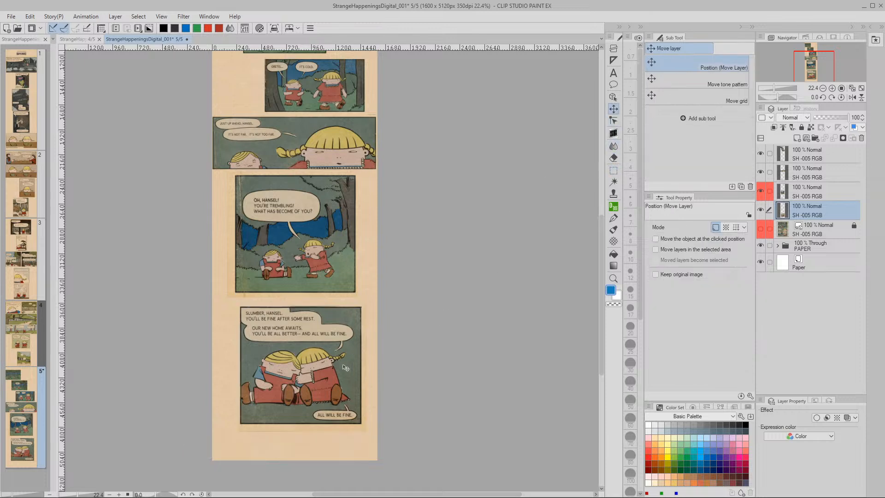
{"action": "left_click_drag", "start_coordinate": [348, 369], "coordinate": [395, 328]}
{"action": "key", "text": "slash"}
{"action": "left_click", "coordinate": [390, 328]}
{"action": "left_click_drag", "start_coordinate": [375, 364], "coordinate": [399, 344]}
{"action": "key", "text": "slash"}
{"action": "key", "text": "slash"}
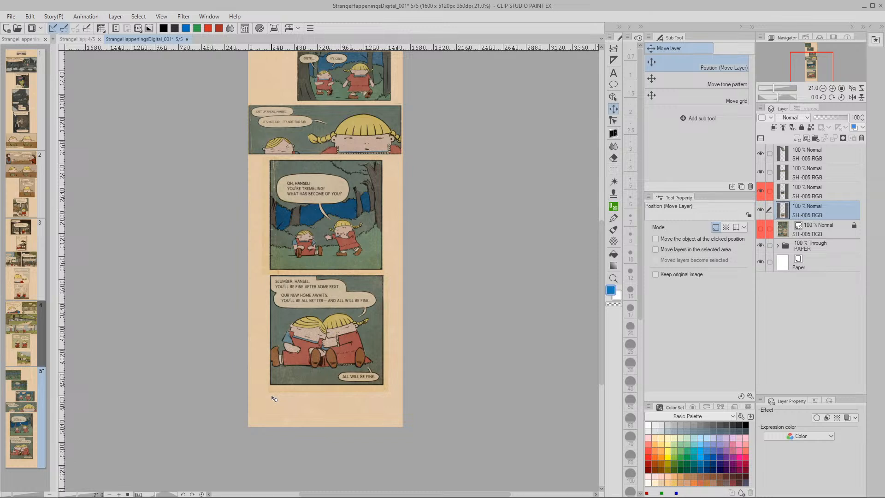
Step: Start changing the canvas size with the reference point at the top center, and preview a height of 4800 px
{"action": "left_click", "coordinate": [311, 28]}
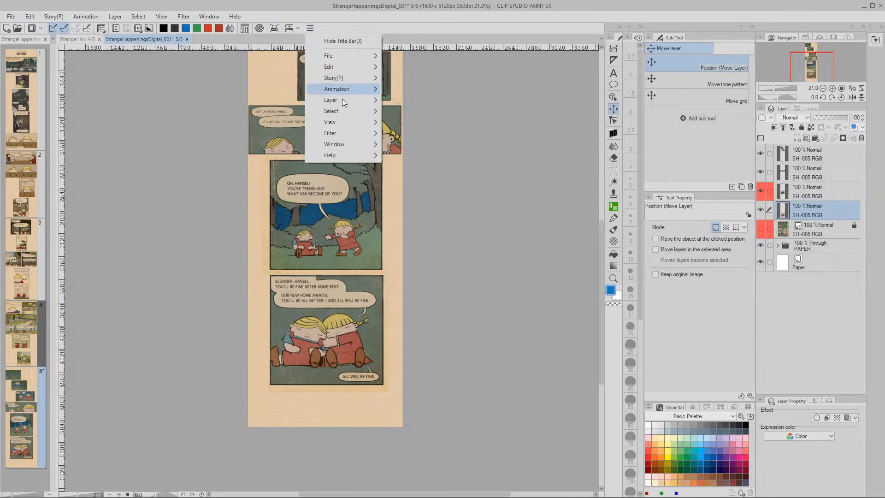
{"action": "mouse_move", "coordinate": [341, 66]}
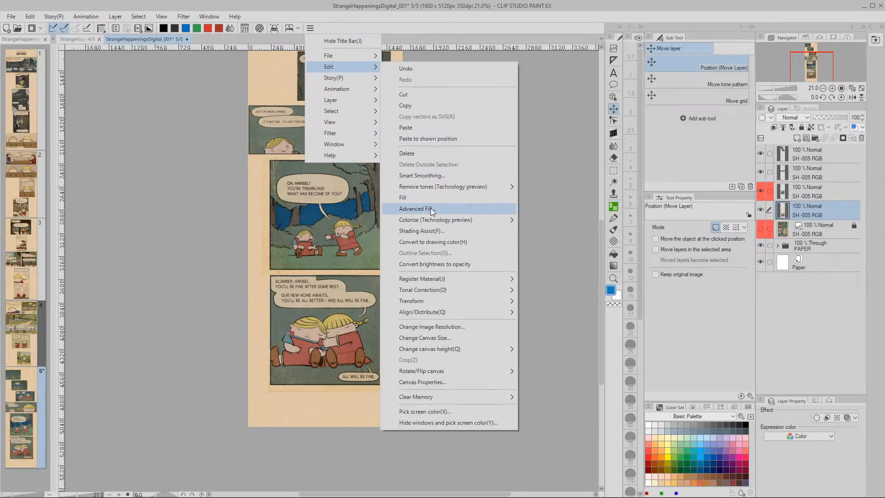
{"action": "left_click", "coordinate": [430, 339]}
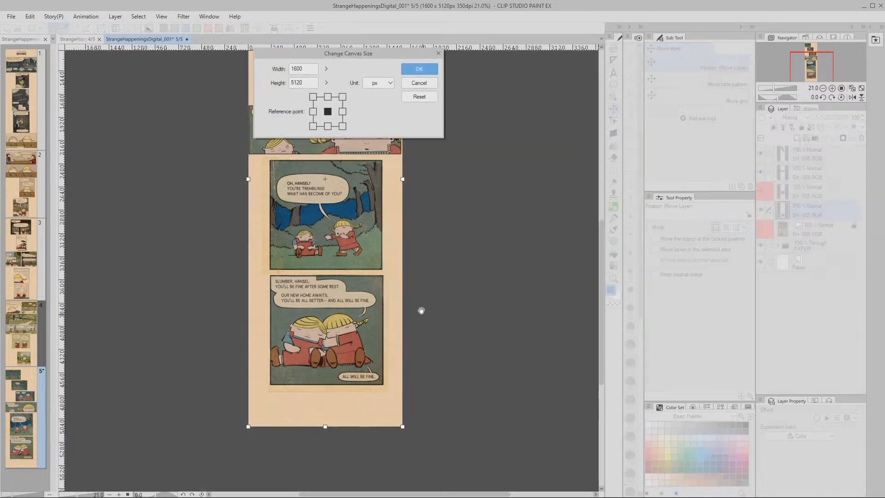
{"action": "double_click", "coordinate": [302, 82]}
{"action": "type", "text": "4800"}
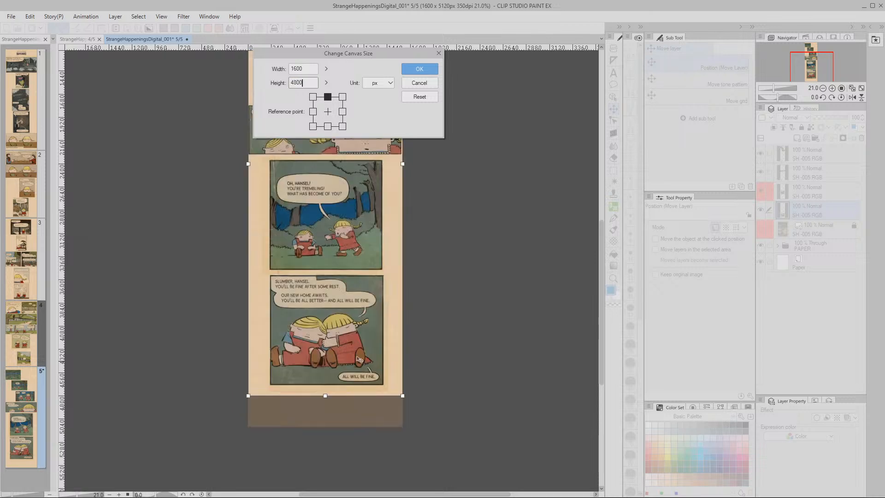
Step: Try a canvas height of 4700 px in the canvas size preview
{"action": "key", "text": "shift+Left"}
{"action": "key", "text": "shift+Left"}
{"action": "key", "text": "shift+Left"}
{"action": "key", "text": "shift+Left"}
{"action": "type", "text": "4"}
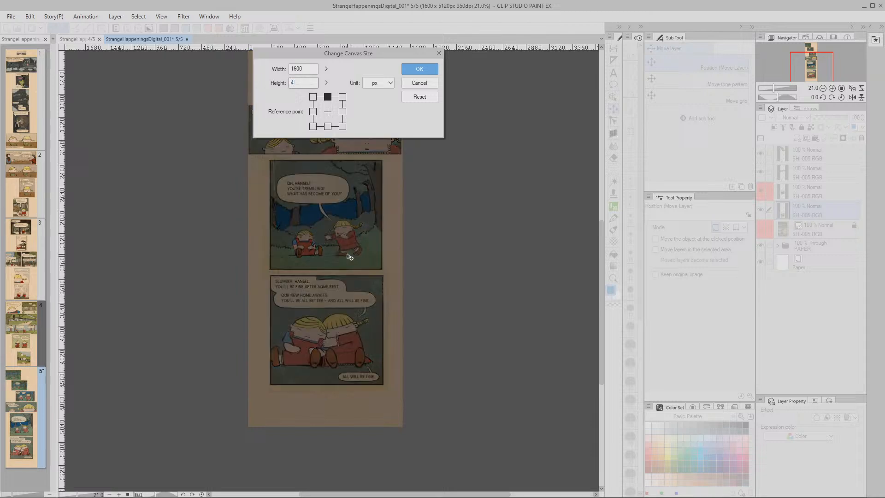
{"action": "type", "text": "700"}
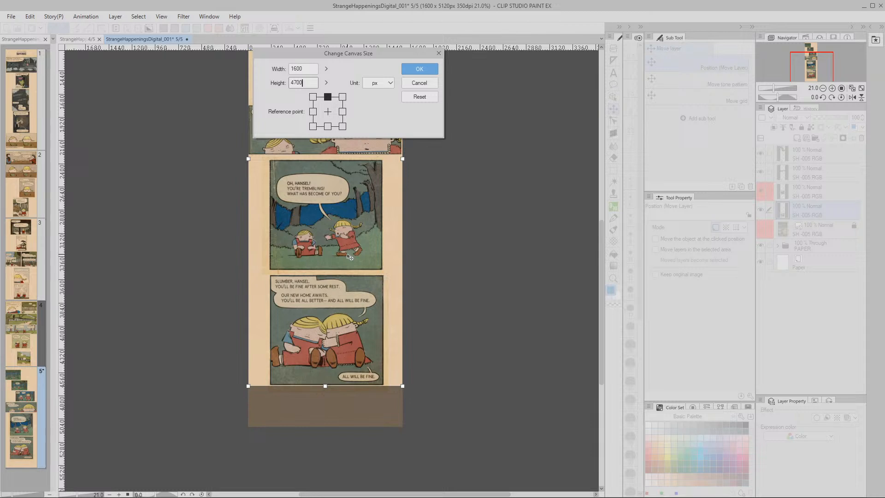
Step: Set the canvas height to 4750 px and apply the new canvas size
{"action": "double_click", "coordinate": [303, 80]}
{"action": "type", "text": "4750"}
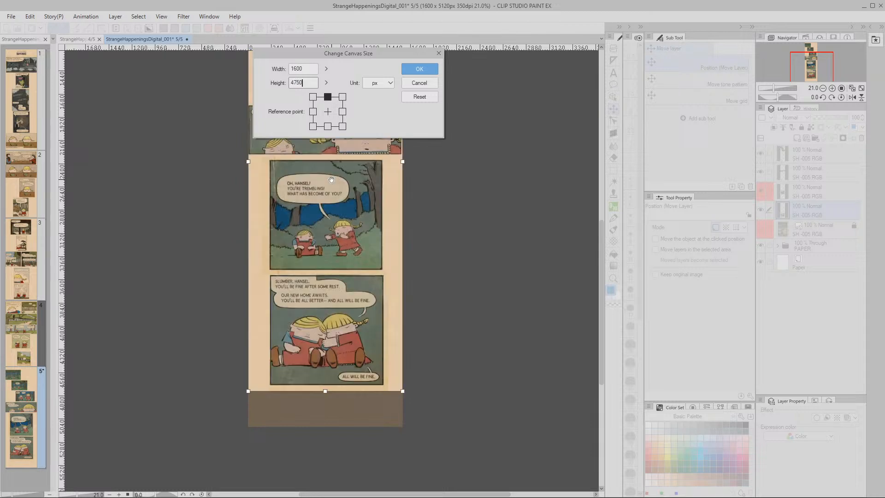
{"action": "left_click", "coordinate": [425, 69]}
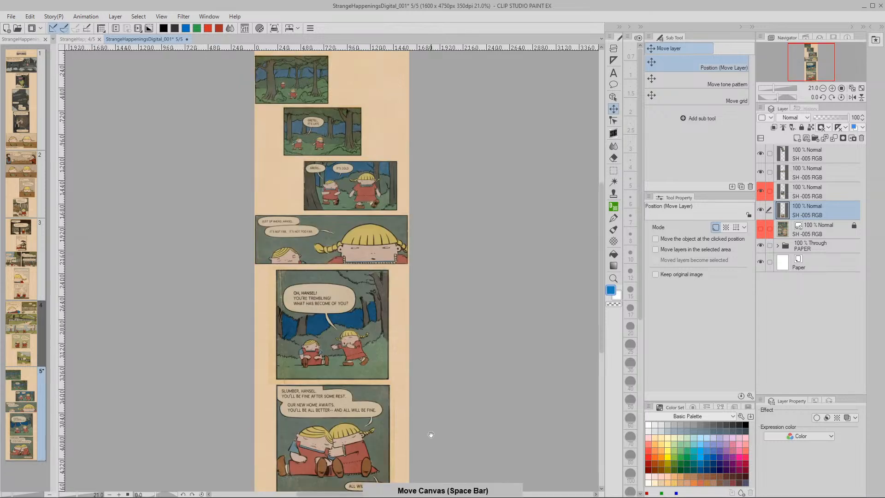
Step: Start a single-layer JPEG export of the page and choose Artwork's STRANGE HAPPENINGS EXPORT > STRANGE HAPPENINGS VERT PAGES folder as destination
{"action": "left_click_drag", "start_coordinate": [428, 431], "coordinate": [385, 368]}
{"action": "key", "text": "slash"}
{"action": "left_click", "coordinate": [388, 389], "text": "alt"}
{"action": "left_click", "coordinate": [387, 388], "text": "alt"}
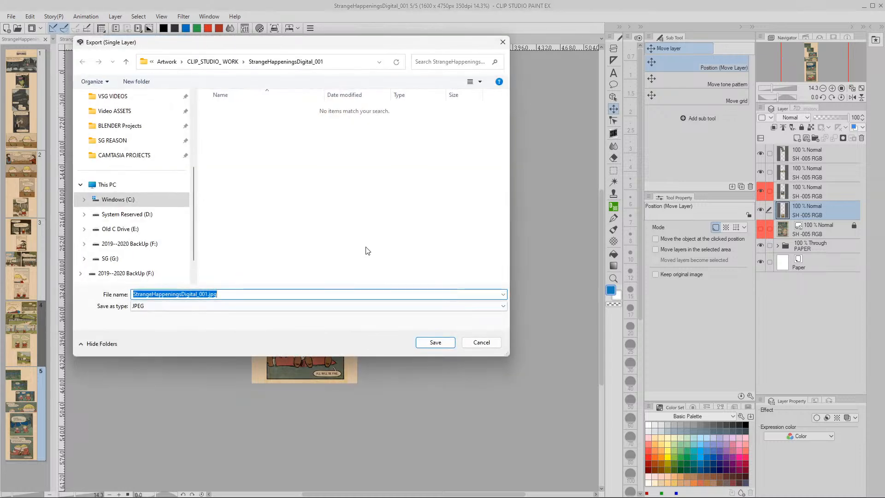
{"action": "left_click", "coordinate": [213, 306]}
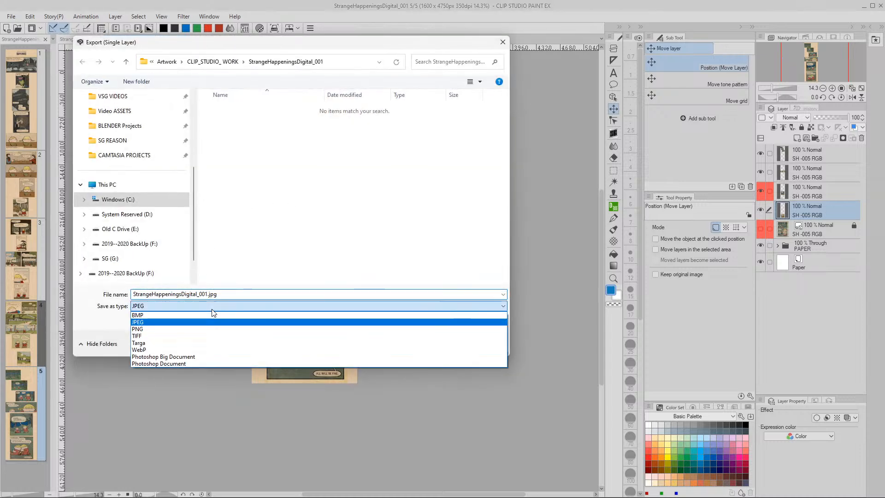
{"action": "left_click", "coordinate": [218, 298]}
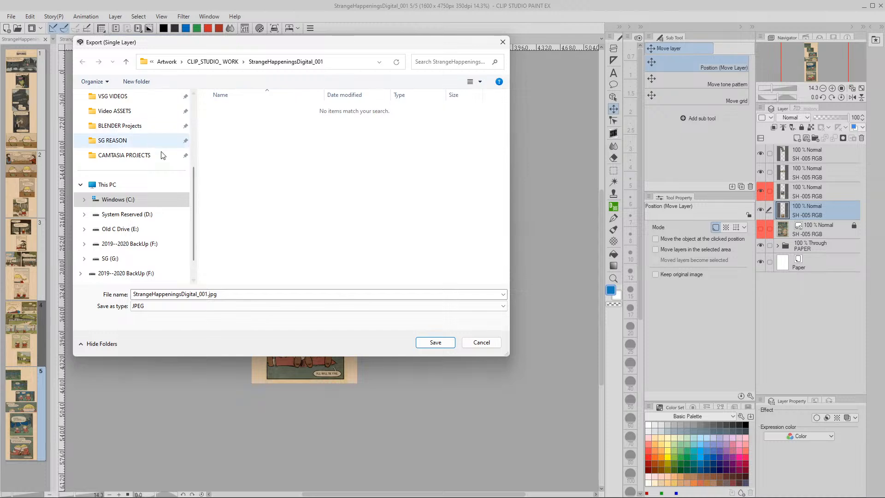
{"action": "left_click_drag", "start_coordinate": [193, 188], "coordinate": [194, 170]}
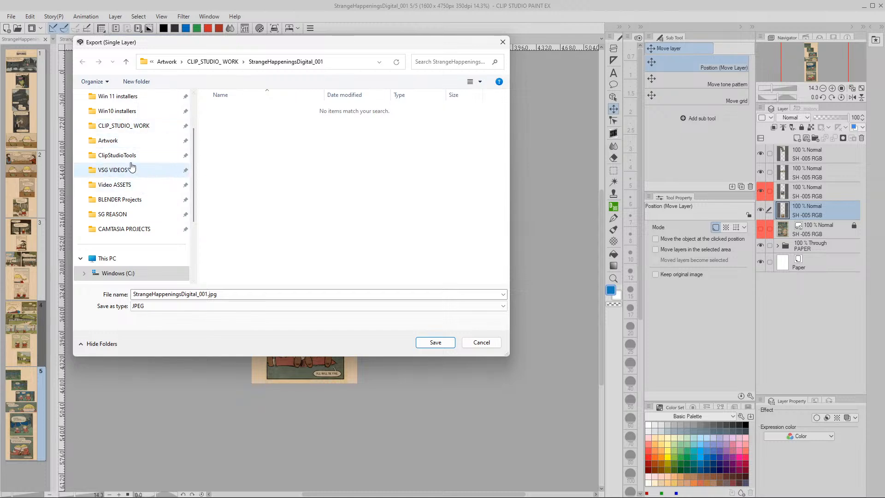
{"action": "left_click", "coordinate": [98, 144]}
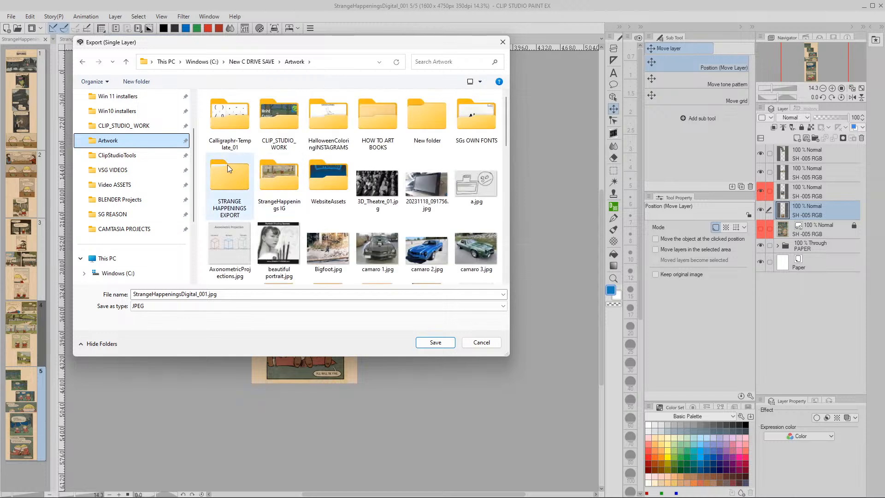
{"action": "double_click", "coordinate": [226, 172]}
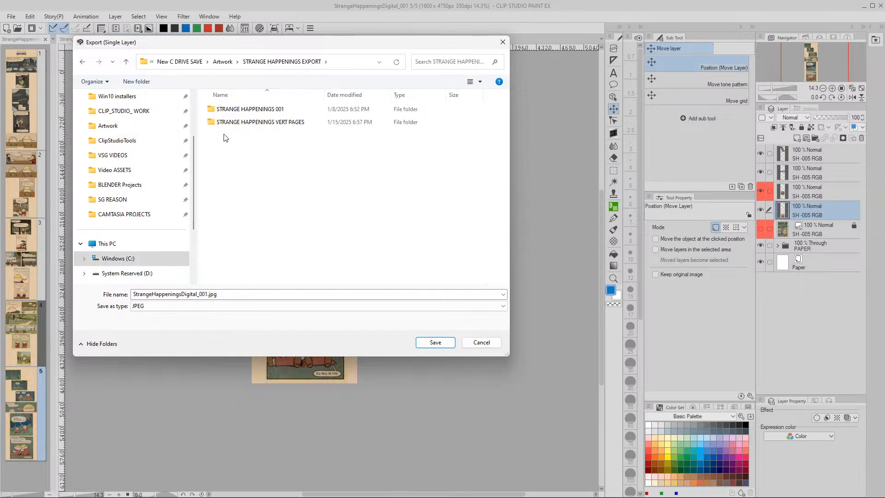
{"action": "double_click", "coordinate": [231, 122]}
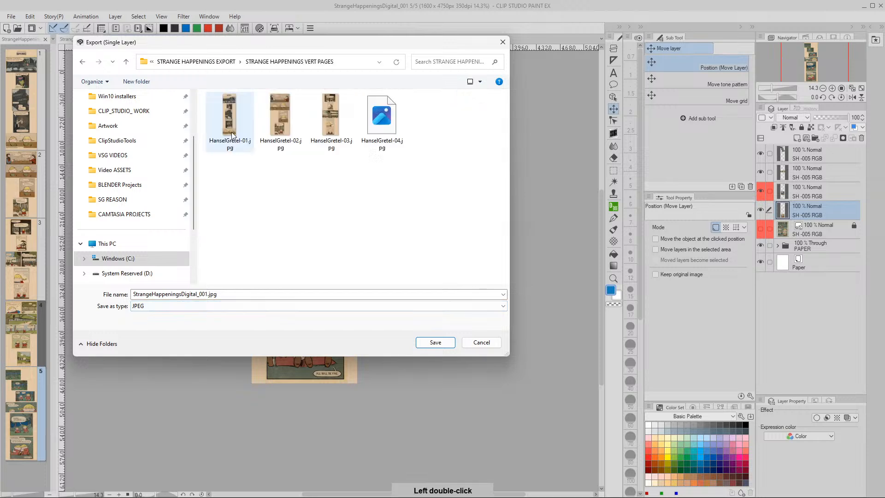
Step: Name the export file HanselGretel-05.jpg, reusing the name of the existing HanselGretel-04.jpg
{"action": "left_click", "coordinate": [382, 118]}
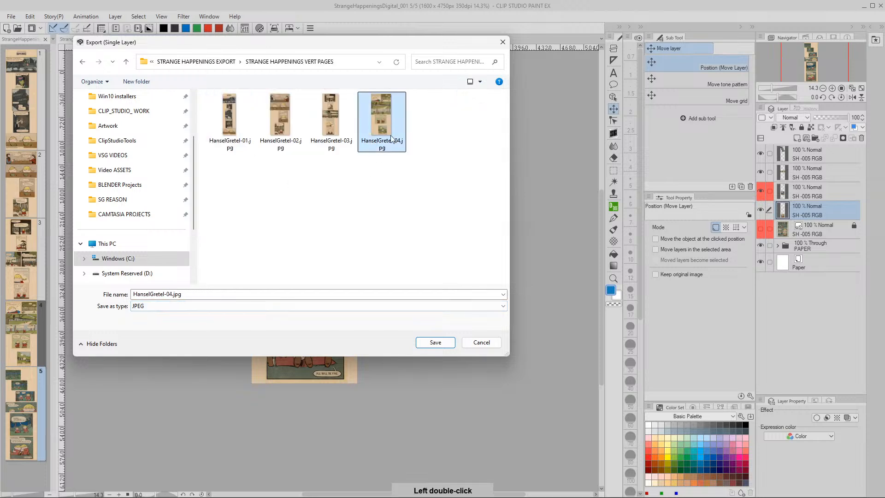
{"action": "left_click", "coordinate": [172, 294]}
{"action": "left_click", "coordinate": [173, 294]}
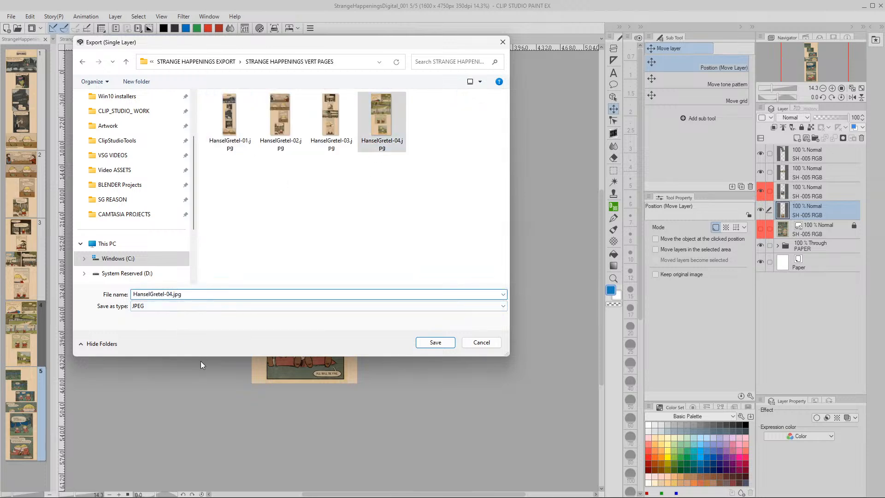
{"action": "key", "text": "BackSpace"}
{"action": "type", "text": "5"}
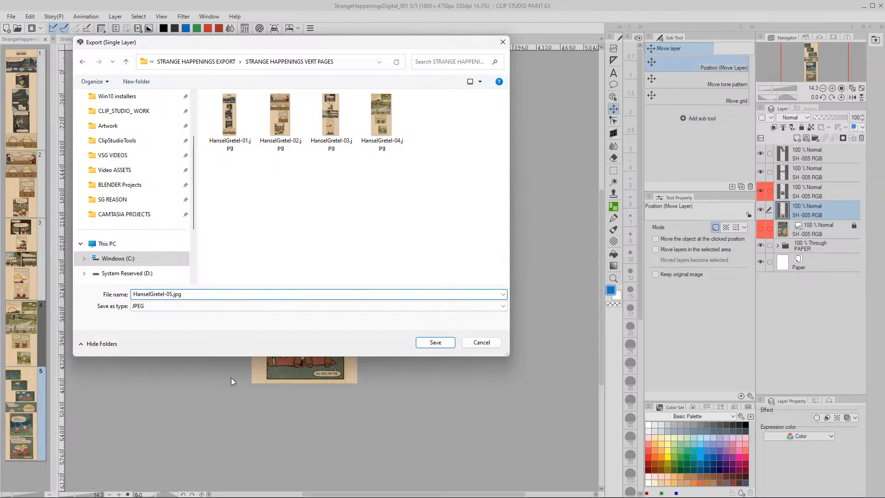
Step: Export HanselGretel-05.jpg with JPEG quality 100, RGB color and 100% scale, and inspect the page's last two panels
{"action": "left_click", "coordinate": [448, 344]}
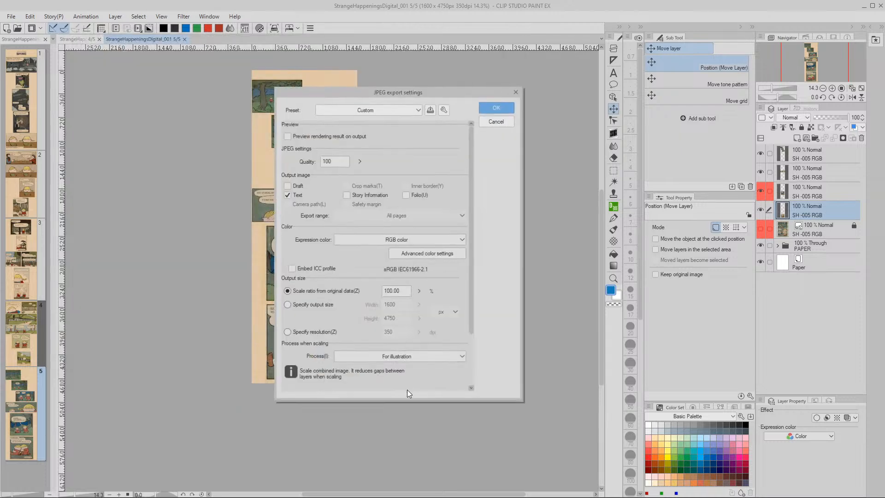
{"action": "left_click", "coordinate": [496, 107]}
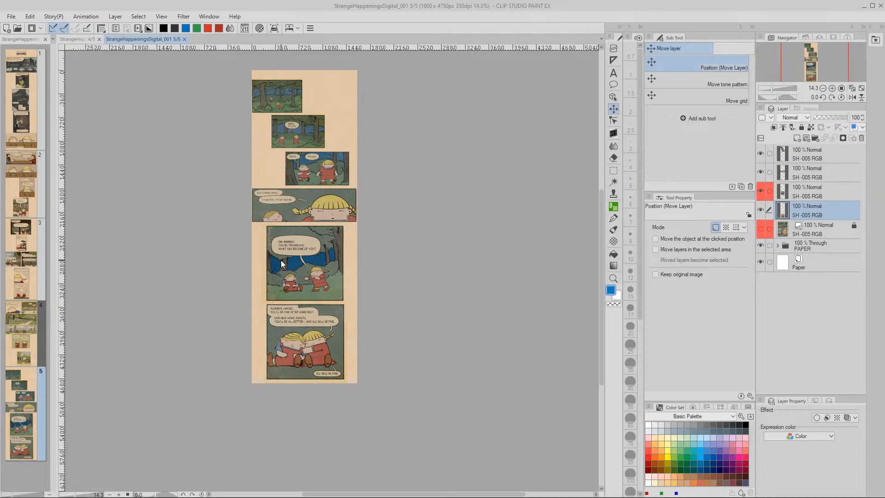
{"action": "scroll", "coordinate": [306, 302], "scroll_direction": "up", "scroll_amount": 5}
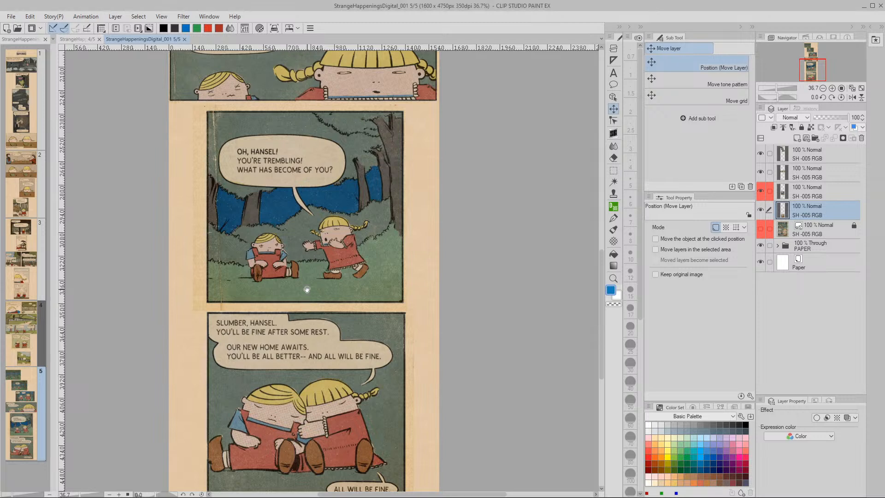
{"action": "left_click_drag", "start_coordinate": [307, 316], "coordinate": [310, 266]}
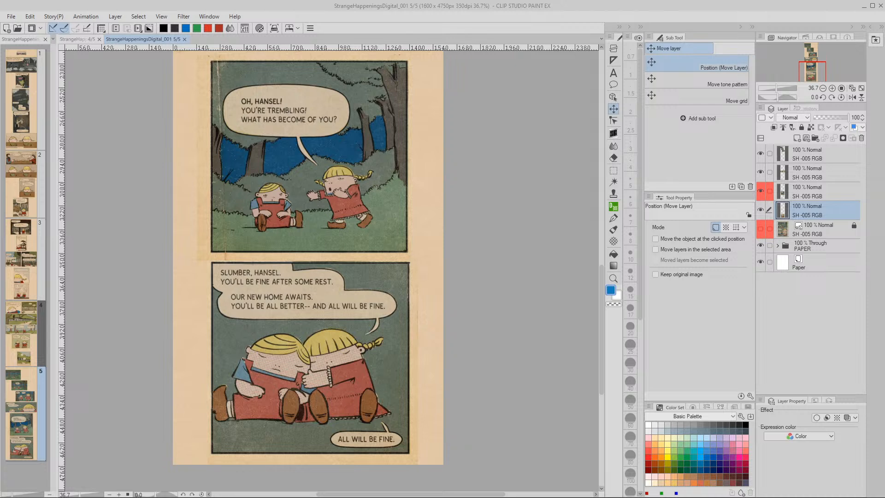
Step: Switch to GlobalComix in the web browser and log in with the prefilled account e-mail and password
{"action": "key", "text": "alt+Tab"}
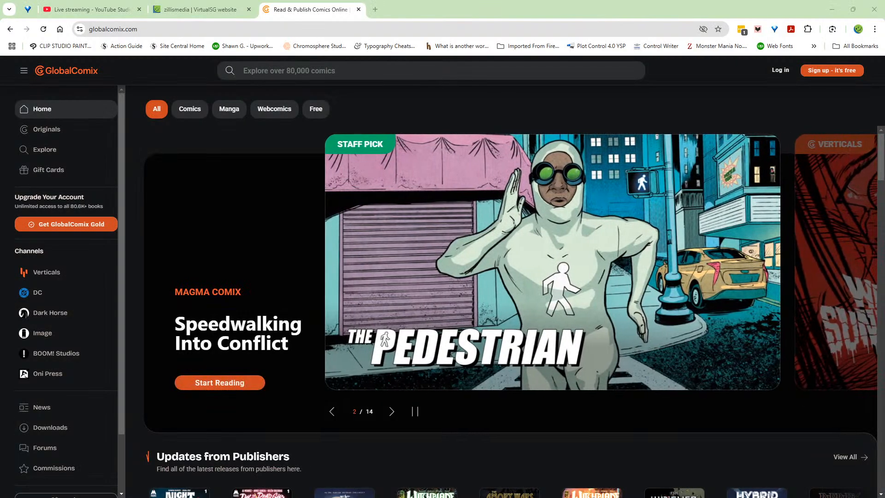
{"action": "left_click", "coordinate": [784, 71]}
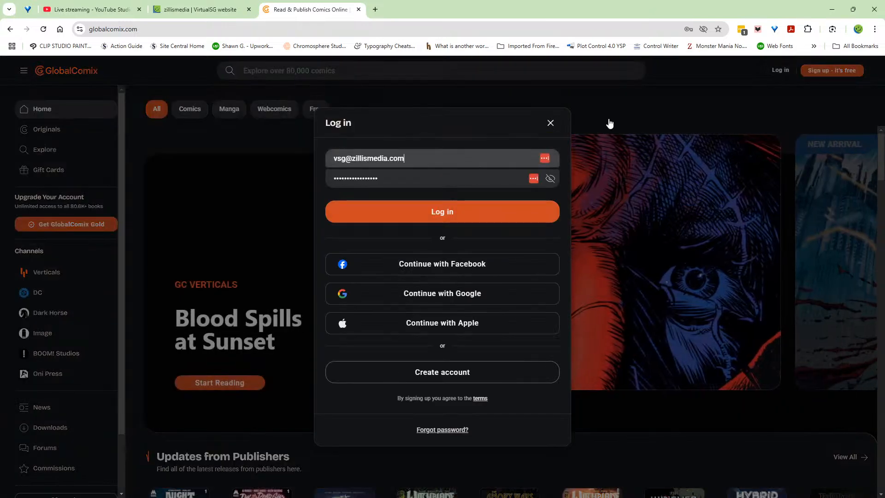
{"action": "left_click", "coordinate": [450, 214]}
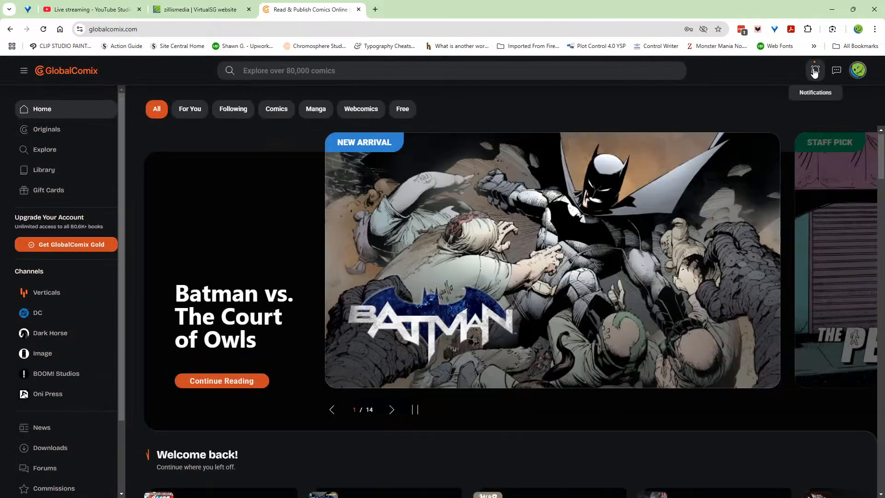
Step: Open the ZILLIS-media creator profile and bring up the Strange Happenings series for managing its releases
{"action": "left_click", "coordinate": [815, 70]}
{"action": "left_click", "coordinate": [816, 72]}
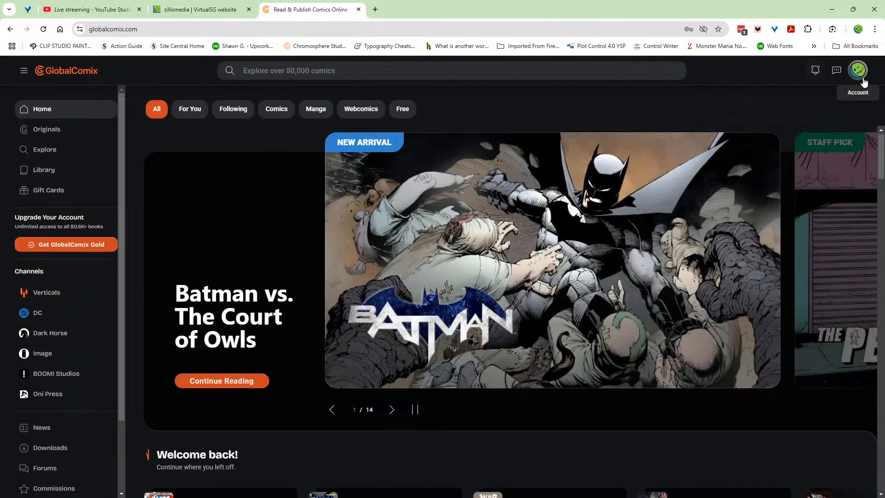
{"action": "left_click", "coordinate": [859, 71]}
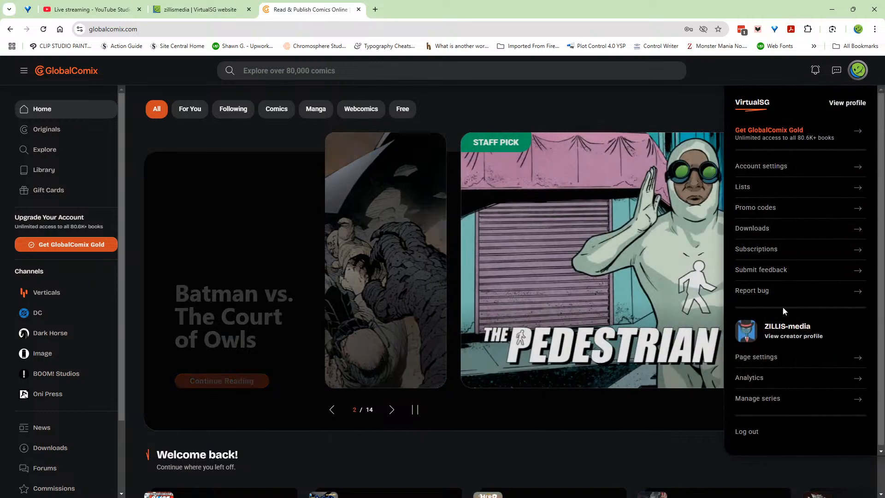
{"action": "left_click", "coordinate": [778, 330]}
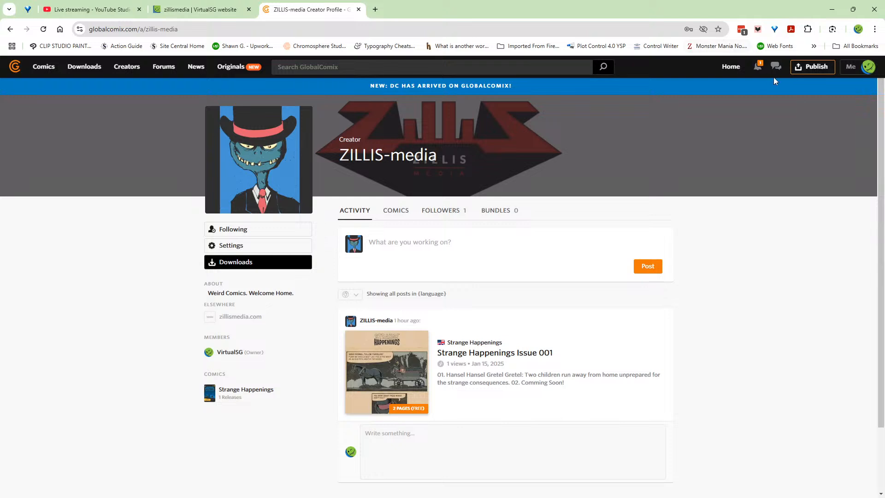
{"action": "left_click", "coordinate": [799, 70]}
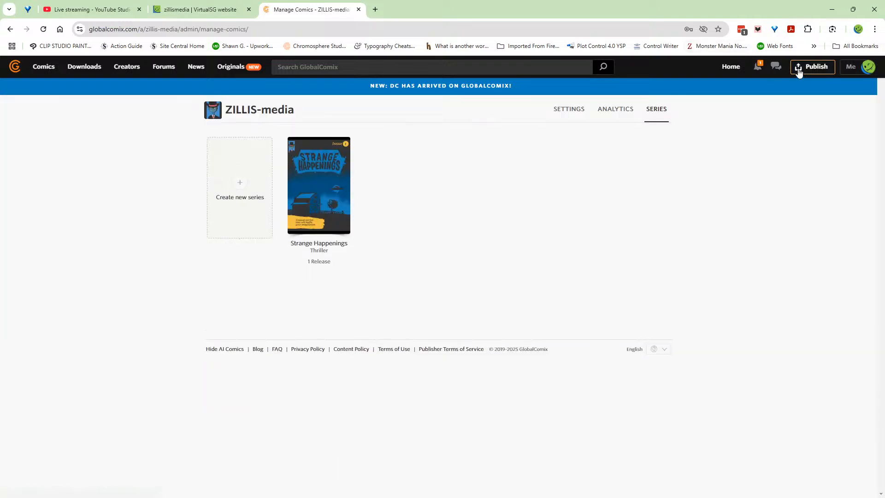
{"action": "left_click", "coordinate": [306, 178]}
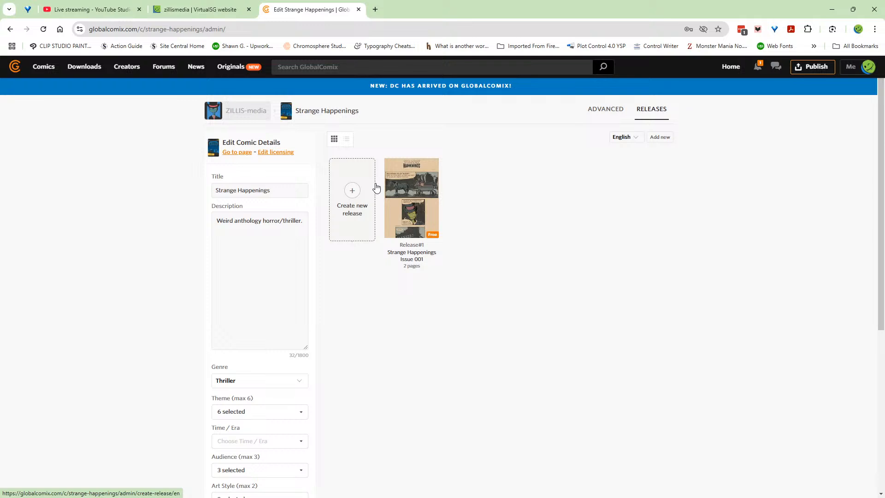
Step: Close the YouTube live streaming page and open the Strange Happenings Issue 001 release for editing
{"action": "left_click", "coordinate": [96, 10]}
{"action": "key", "text": "ctrl+w"}
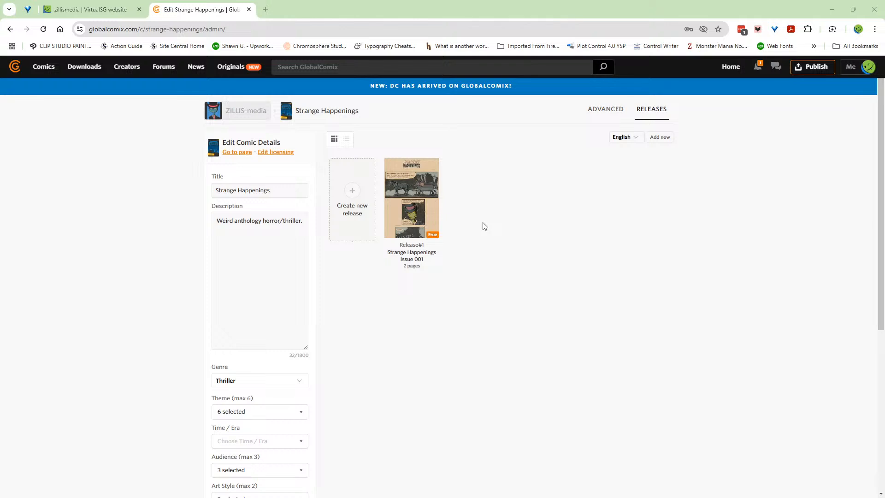
{"action": "left_click", "coordinate": [420, 204]}
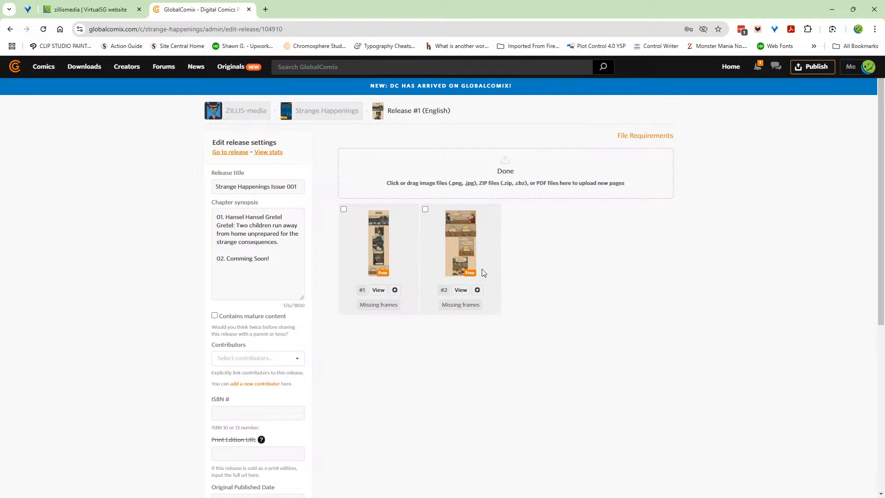
Step: Upload HanselGretel-03.jpg, HanselGretel-04.jpg and HanselGretel-05.jpg to the release from Artwork's STRANGE HAPPENINGS EXPORT > STRANGE HAPPENINGS VERT PAGES folder
{"action": "left_click", "coordinate": [503, 163]}
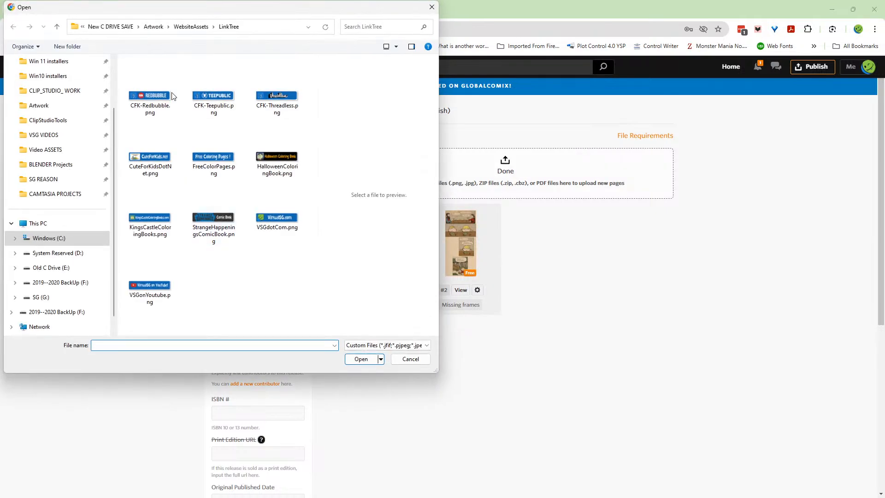
{"action": "left_click", "coordinate": [22, 105]}
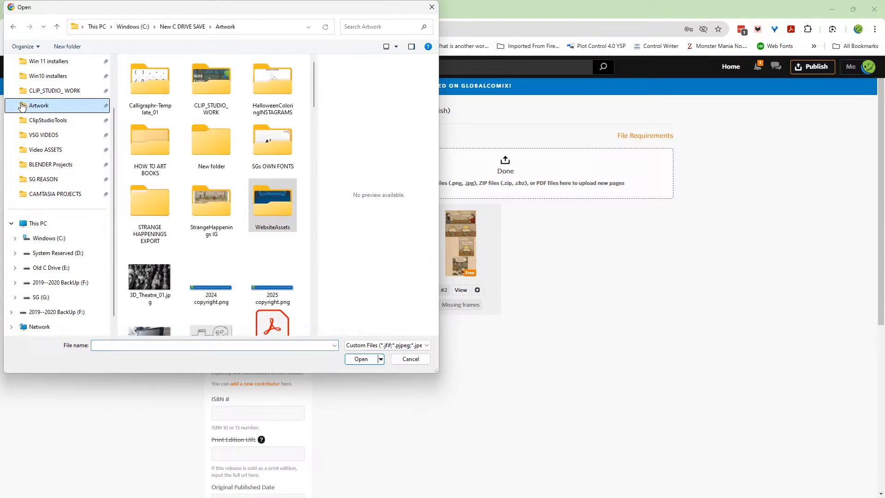
{"action": "double_click", "coordinate": [140, 198]}
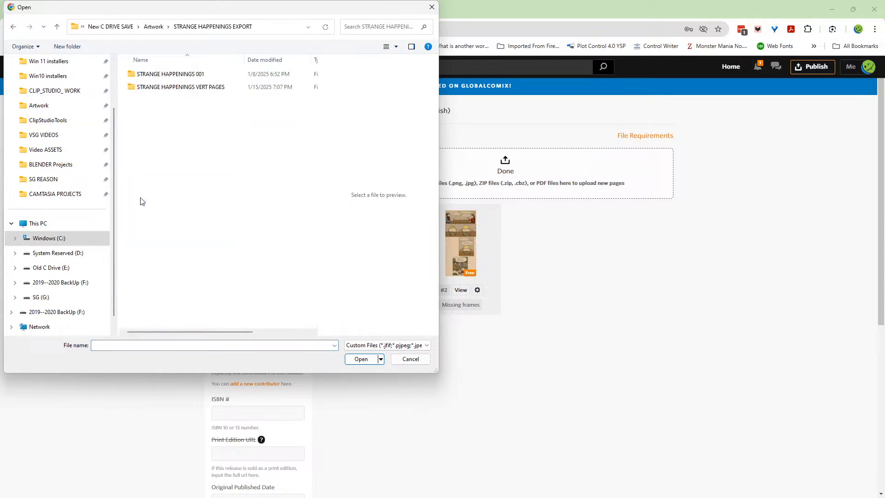
{"action": "double_click", "coordinate": [133, 88]}
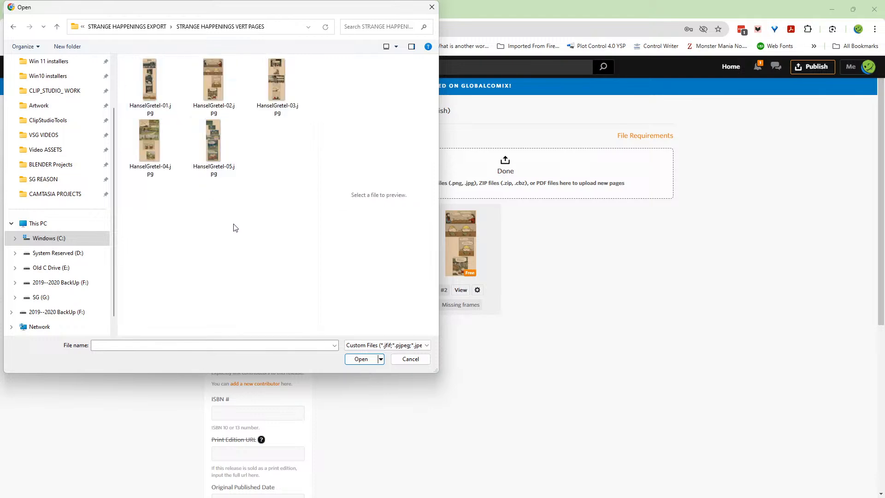
{"action": "left_click", "coordinate": [273, 86]}
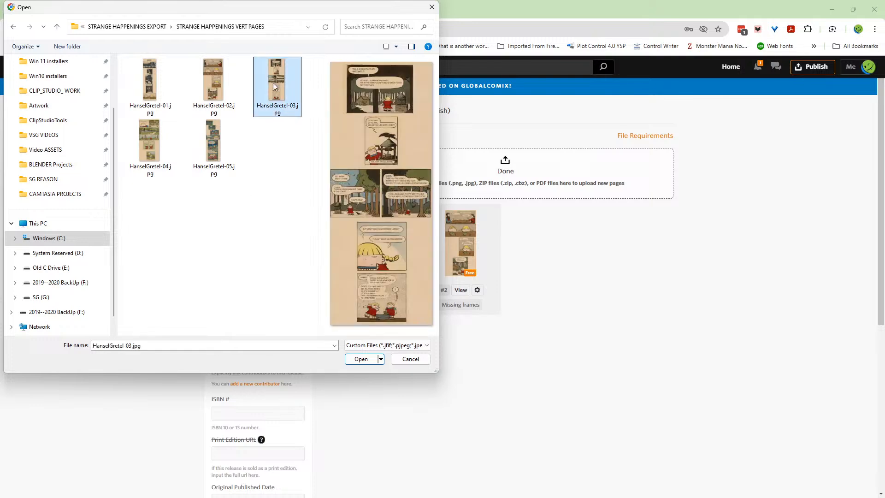
{"action": "left_click", "coordinate": [151, 145], "text": "ctrl"}
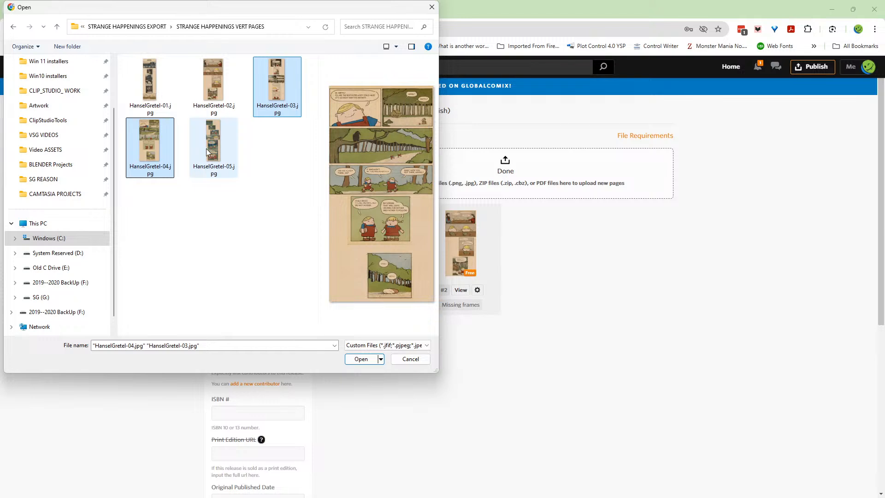
{"action": "left_click", "coordinate": [206, 148], "text": "ctrl"}
{"action": "left_click", "coordinate": [352, 359]}
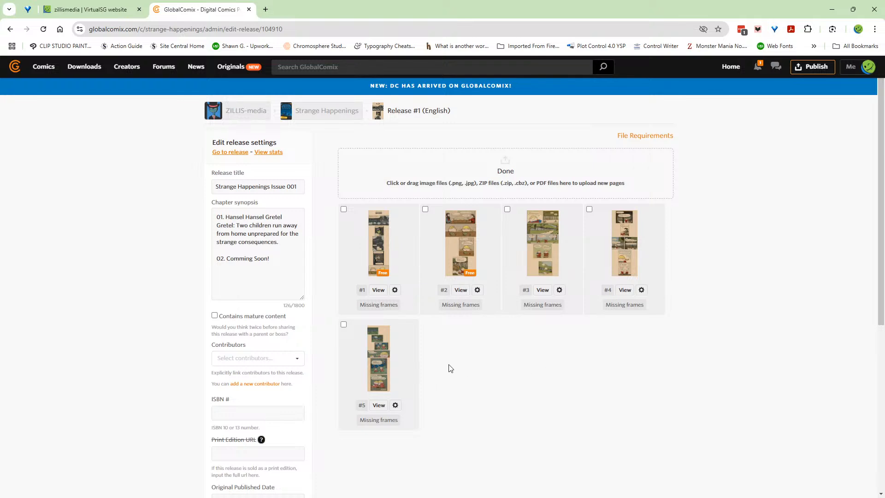
Step: Check the release's settings and publishing status, and open the published issue in the reader
{"action": "scroll", "coordinate": [335, 337], "scroll_direction": "down", "scroll_amount": 5}
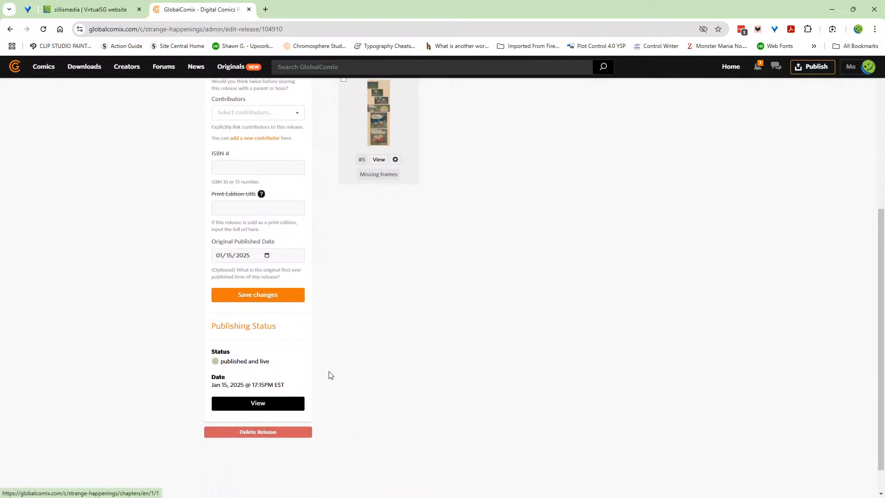
{"action": "scroll", "coordinate": [333, 310], "scroll_direction": "up", "scroll_amount": 2}
{"action": "scroll", "coordinate": [335, 311], "scroll_direction": "up", "scroll_amount": 4}
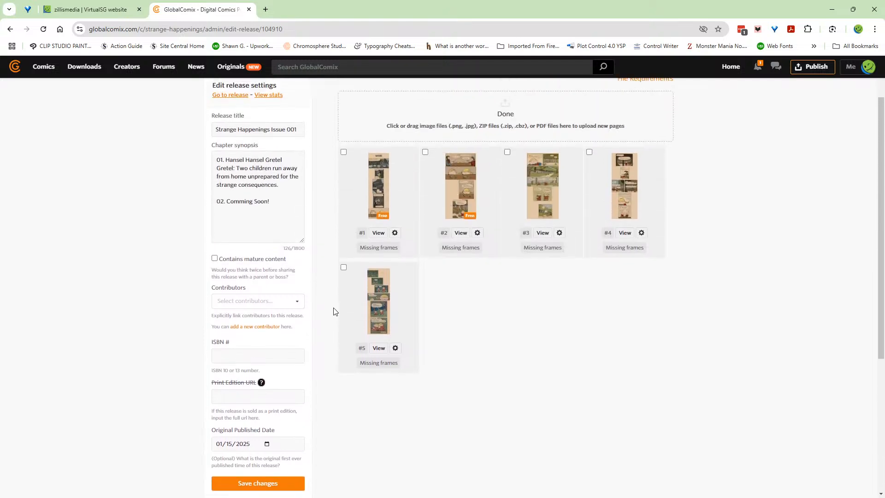
{"action": "scroll", "coordinate": [334, 312], "scroll_direction": "down", "scroll_amount": 4}
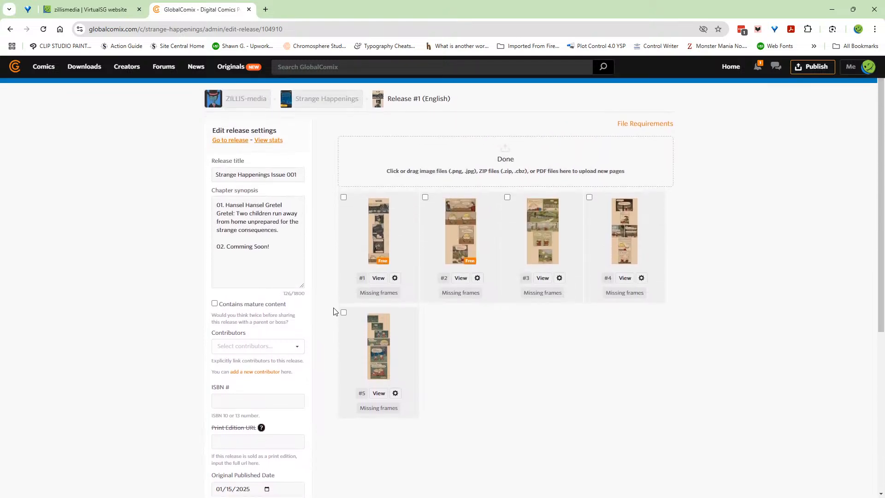
{"action": "scroll", "coordinate": [334, 310], "scroll_direction": "down", "scroll_amount": 2}
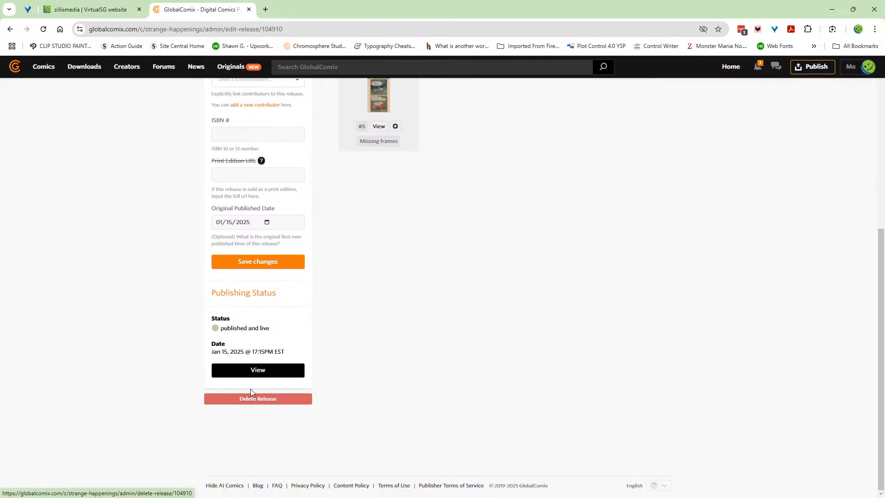
{"action": "left_click", "coordinate": [254, 372]}
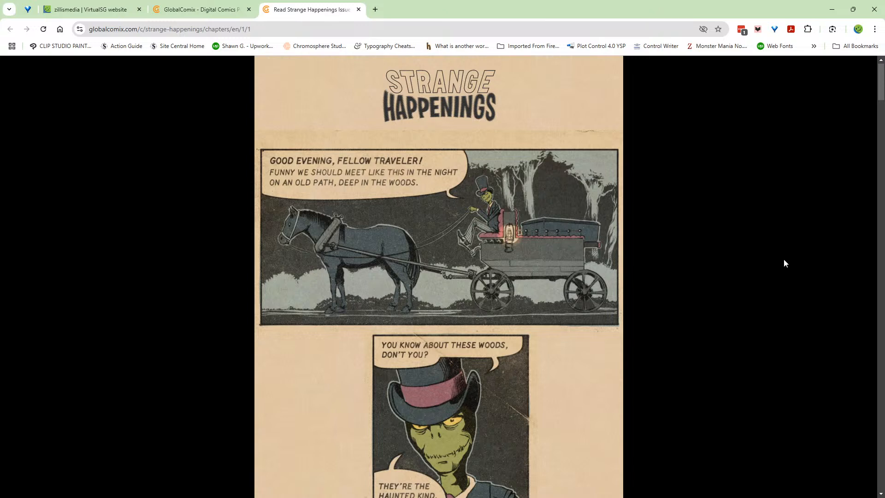
Step: Read through the published issue from page 1 to page 5, recheck page 4's panels against the story order, and close the reader
{"action": "scroll", "coordinate": [691, 256], "scroll_direction": "down", "scroll_amount": 8}
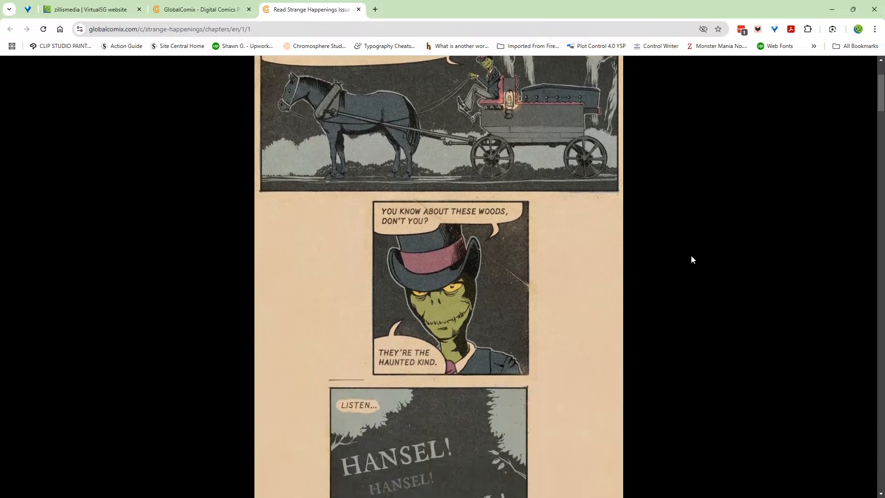
{"action": "scroll", "coordinate": [691, 256], "scroll_direction": "down", "scroll_amount": 10}
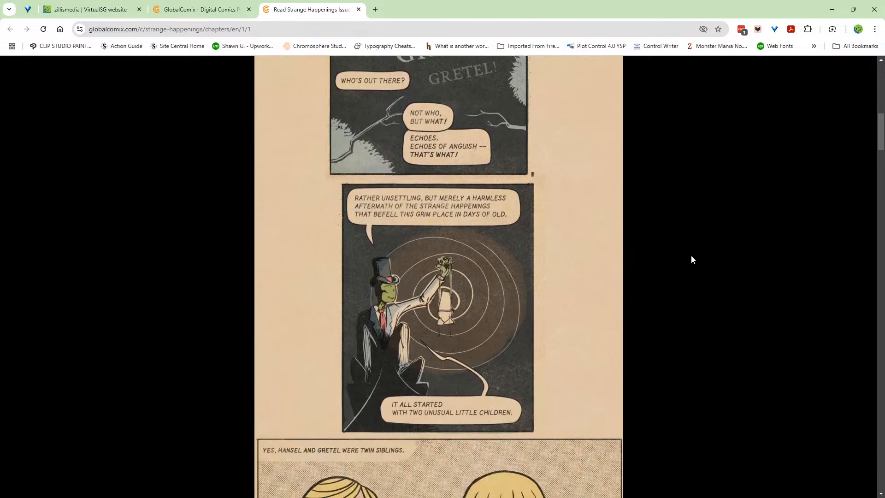
{"action": "scroll", "coordinate": [691, 257], "scroll_direction": "down", "scroll_amount": 7}
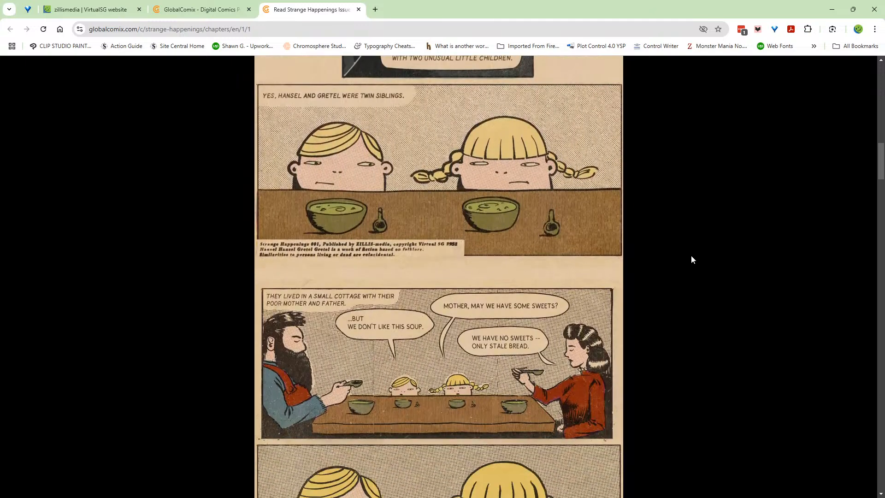
{"action": "scroll", "coordinate": [438, 276], "scroll_direction": "down", "scroll_amount": 10}
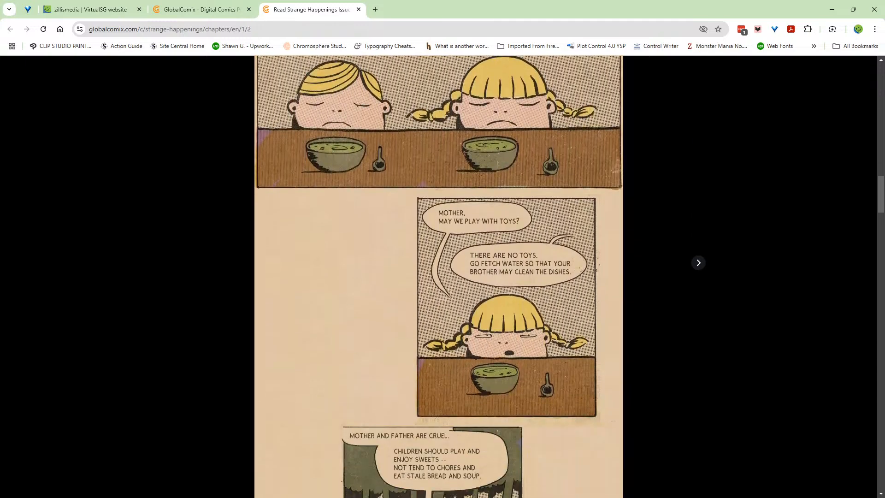
{"action": "scroll", "coordinate": [439, 276], "scroll_direction": "down", "scroll_amount": 10}
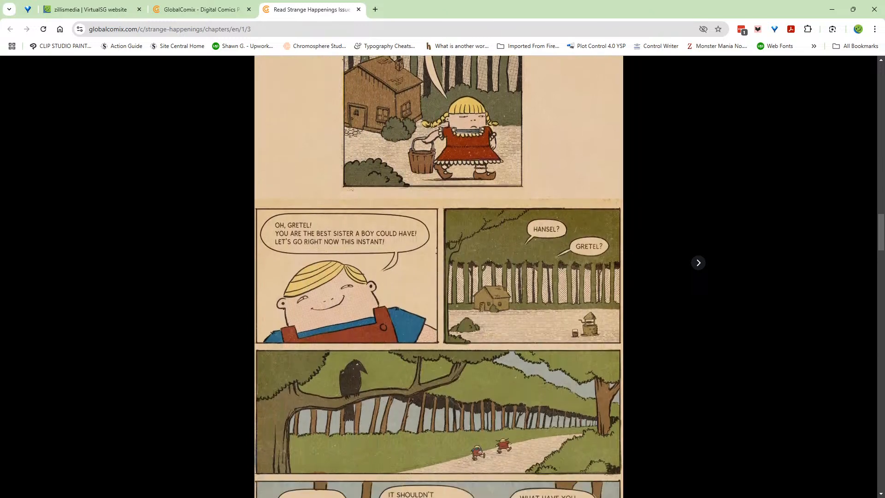
{"action": "scroll", "coordinate": [439, 277], "scroll_direction": "down", "scroll_amount": 10}
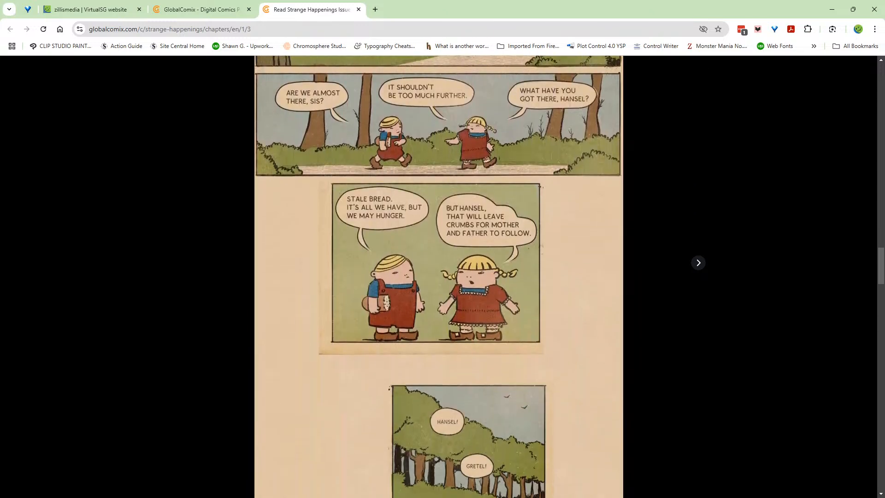
{"action": "scroll", "coordinate": [439, 277], "scroll_direction": "down", "scroll_amount": 8}
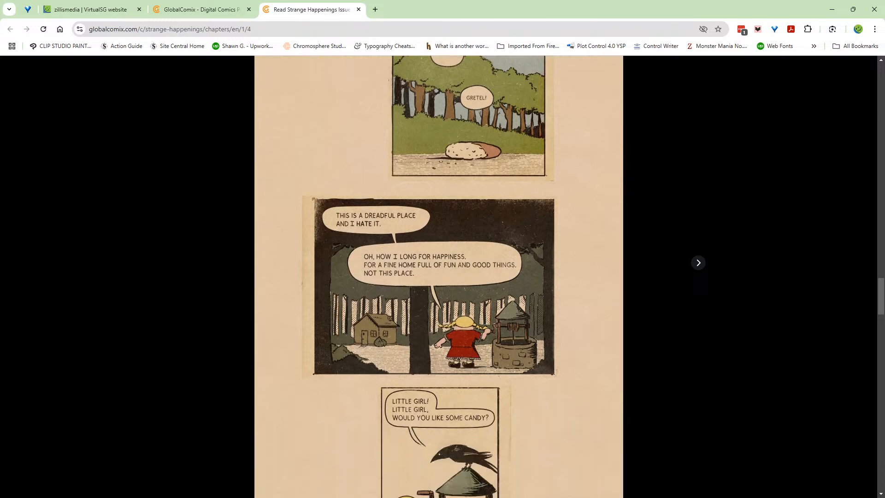
{"action": "scroll", "coordinate": [438, 276], "scroll_direction": "down", "scroll_amount": 8}
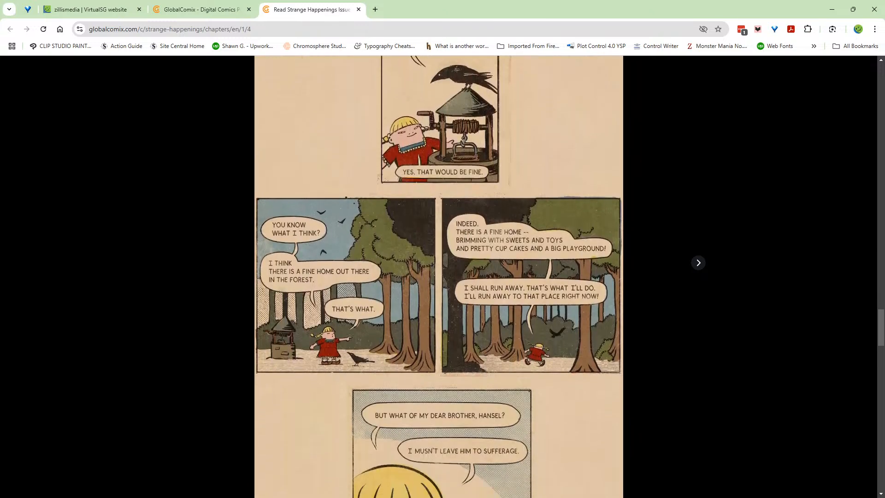
{"action": "scroll", "coordinate": [438, 276], "scroll_direction": "down", "scroll_amount": 5}
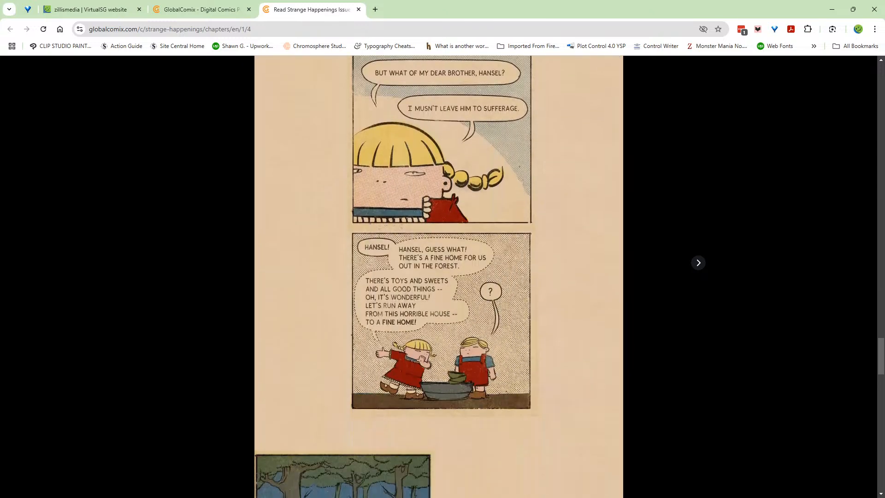
{"action": "scroll", "coordinate": [438, 276], "scroll_direction": "down", "scroll_amount": 5}
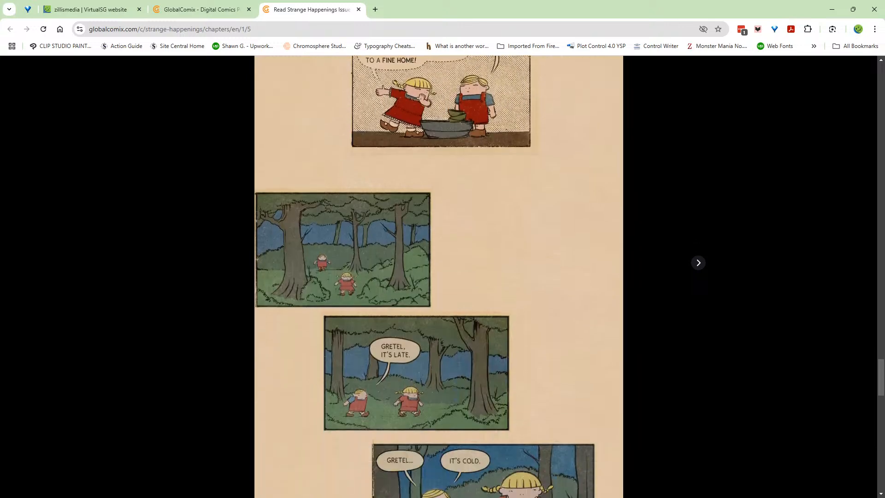
{"action": "scroll", "coordinate": [438, 277], "scroll_direction": "up", "scroll_amount": 5}
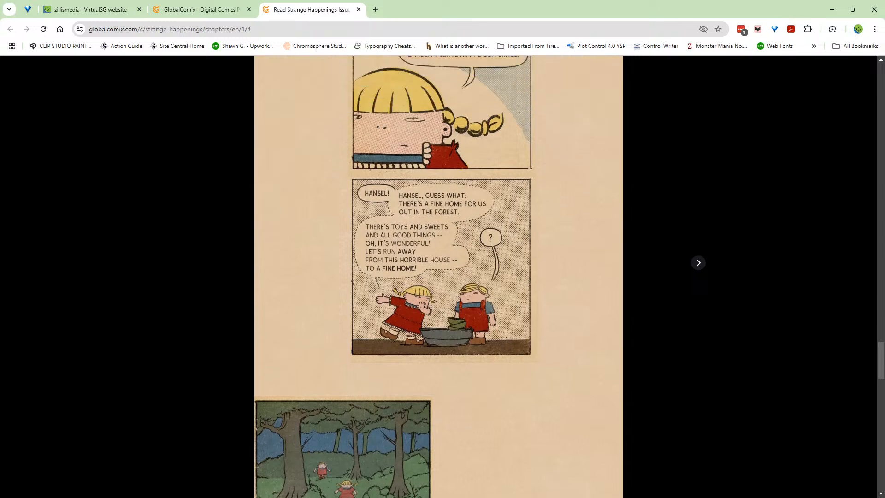
{"action": "scroll", "coordinate": [439, 277], "scroll_direction": "up", "scroll_amount": 10}
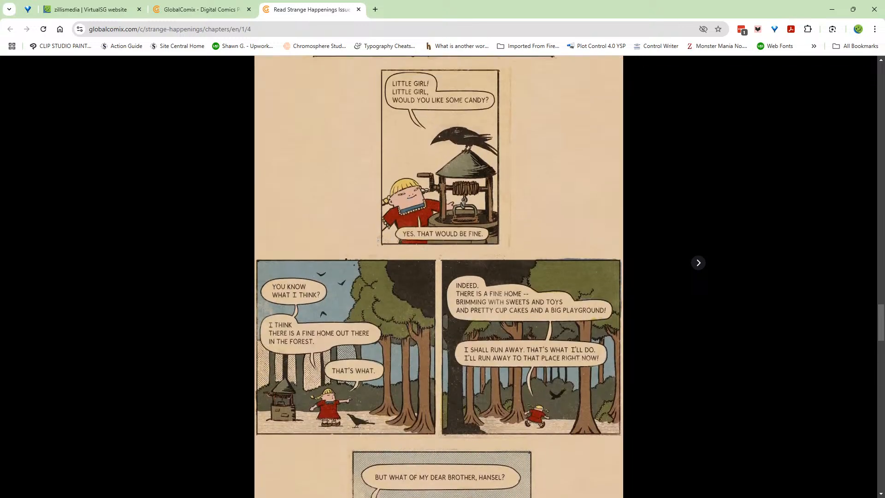
{"action": "scroll", "coordinate": [311, 65], "scroll_direction": "up", "scroll_amount": 8}
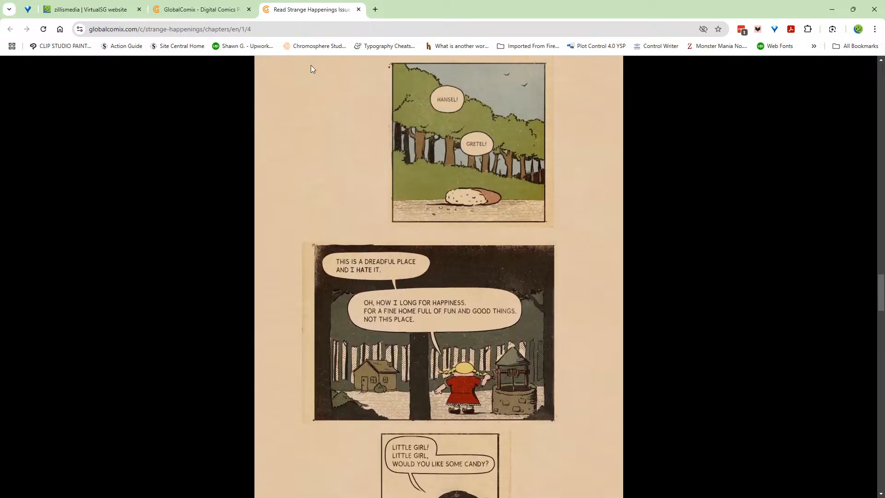
{"action": "left_click", "coordinate": [359, 9]}
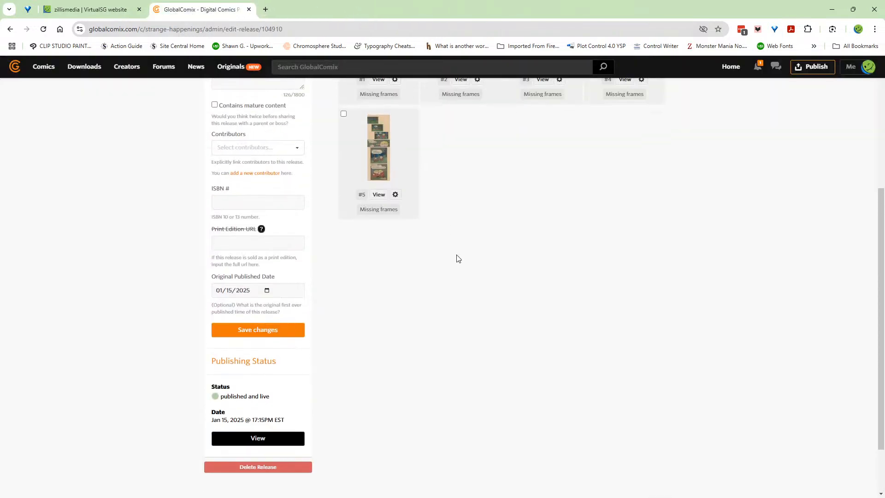
Step: Move the fourth page ahead of the third in the release, and delete the HanselGretel-04.jpg page
{"action": "scroll", "coordinate": [458, 259], "scroll_direction": "up", "scroll_amount": 5}
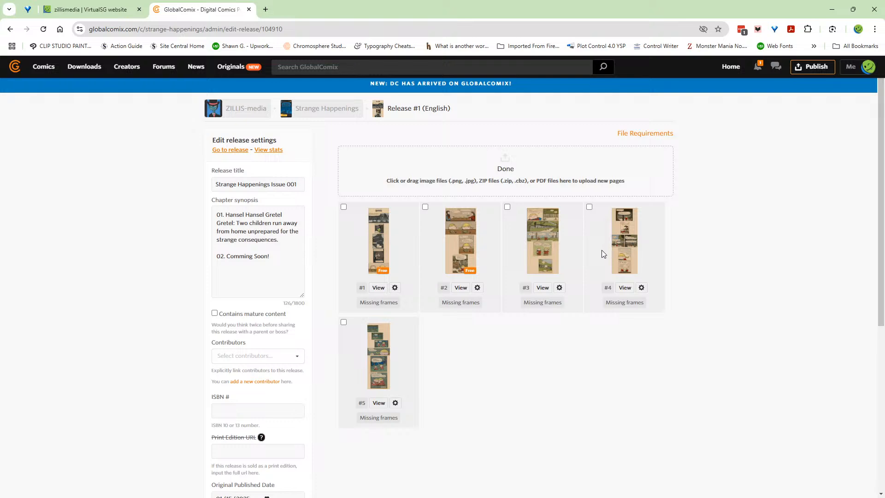
{"action": "left_click_drag", "start_coordinate": [602, 250], "coordinate": [547, 255]}
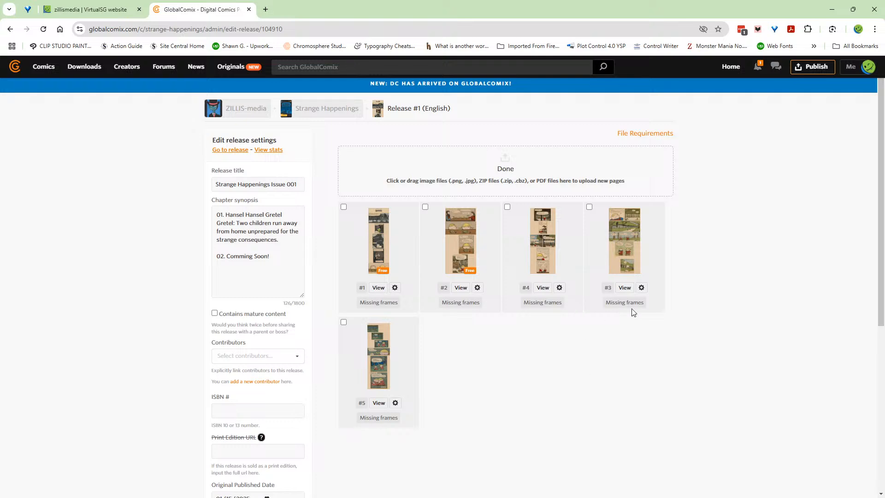
{"action": "left_click", "coordinate": [642, 287]}
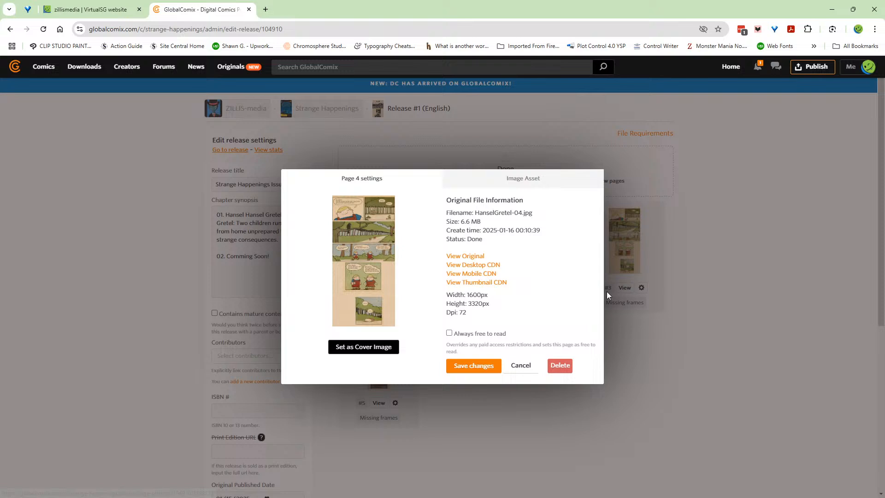
{"action": "left_click", "coordinate": [565, 365]}
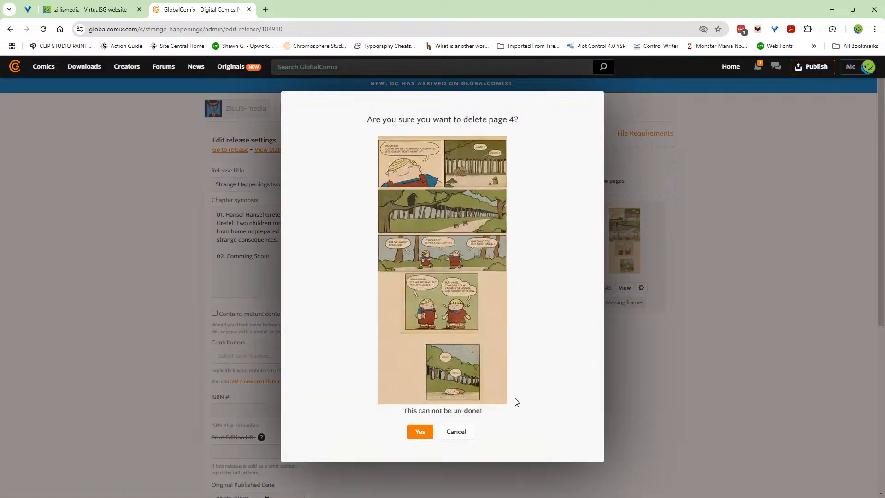
{"action": "left_click", "coordinate": [420, 431]}
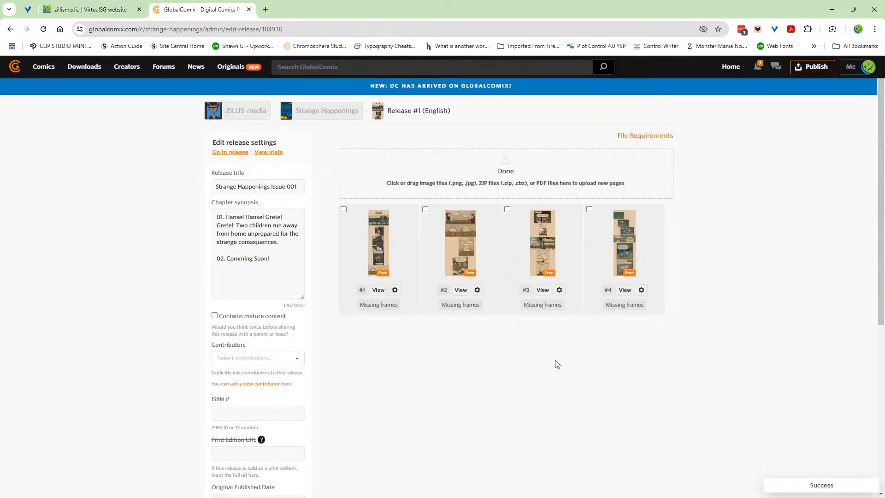
Step: Delete the HanselGretel-03.jpg and HanselGretel-05.jpg pages from the release, leaving only the first two pages
{"action": "left_click", "coordinate": [559, 290]}
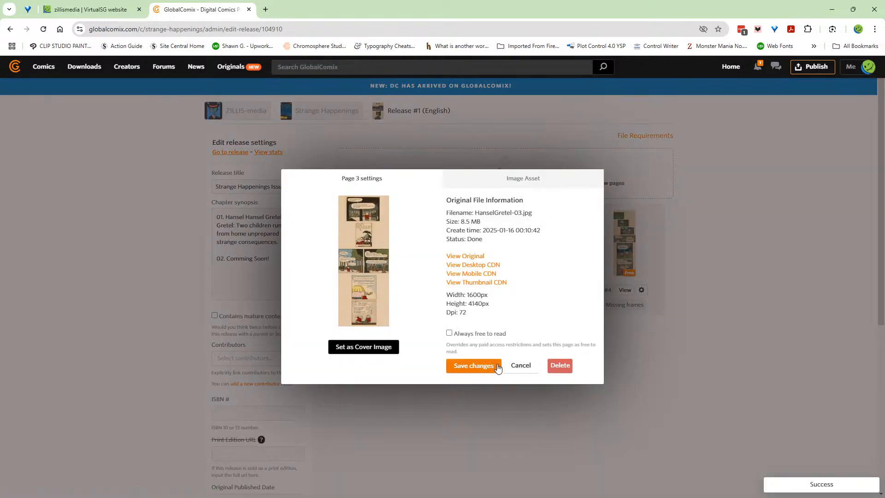
{"action": "left_click", "coordinate": [560, 366]}
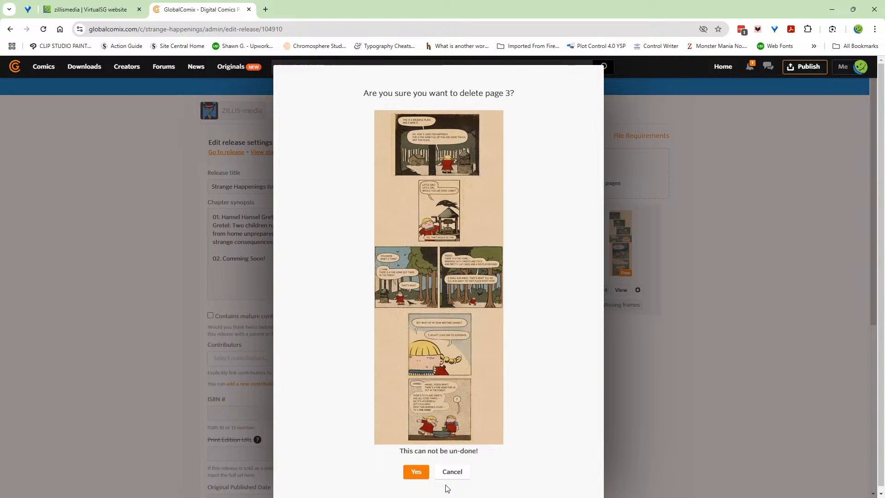
{"action": "left_click", "coordinate": [406, 471]}
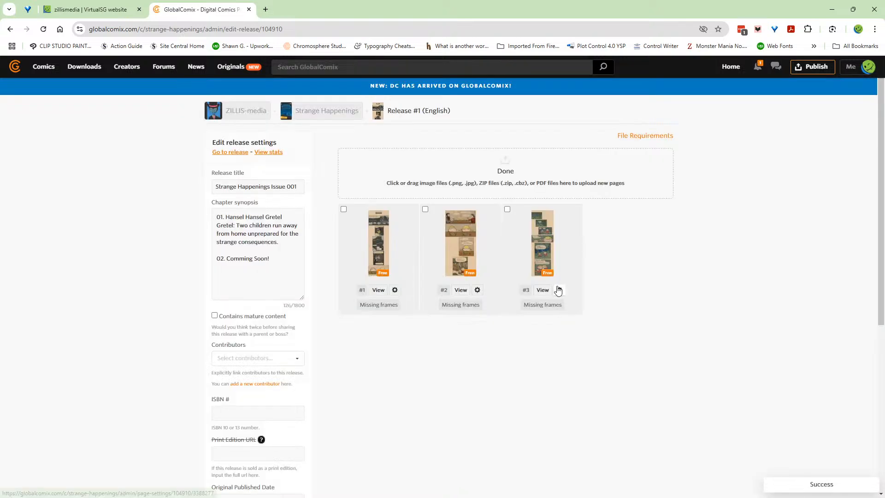
{"action": "left_click", "coordinate": [559, 290]}
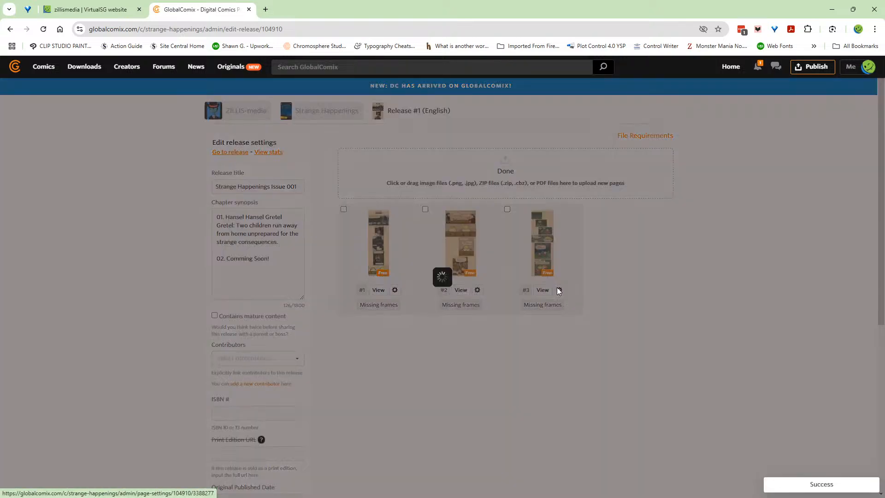
{"action": "left_click", "coordinate": [559, 365]}
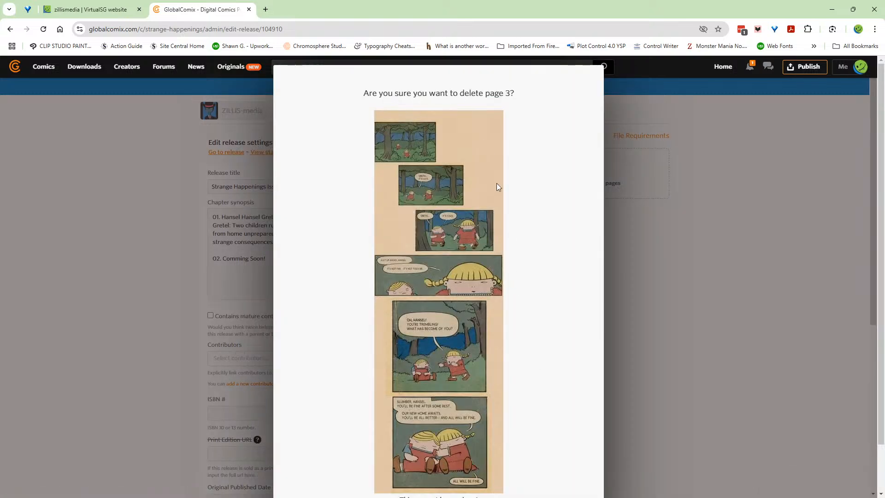
{"action": "scroll", "coordinate": [547, 251], "scroll_direction": "down", "scroll_amount": 1}
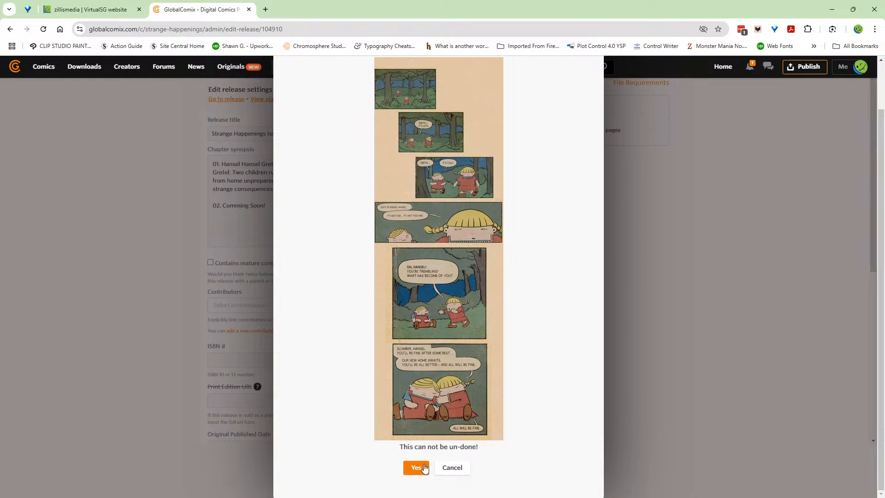
{"action": "left_click", "coordinate": [421, 468]}
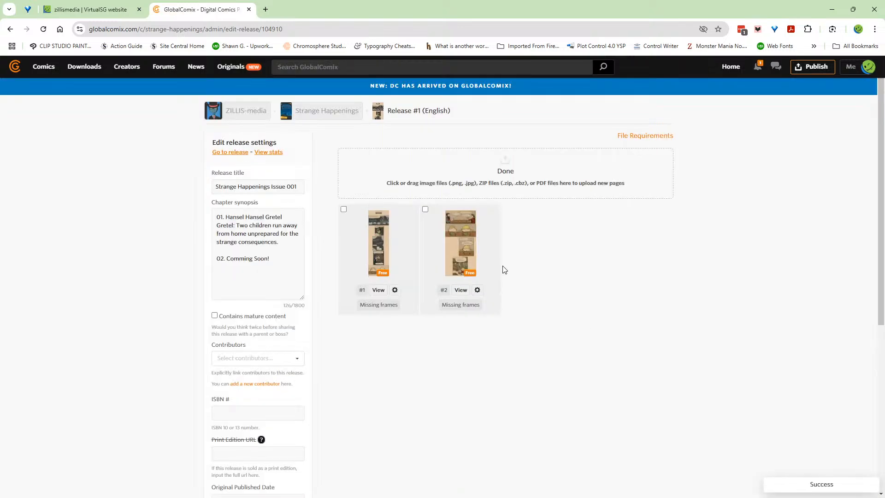
Step: Upload HanselGretel-03.jpg and HanselGretel-04.jpg to the release one at a time from the STRANGE HAPPENINGS VERT PAGES folder
{"action": "left_click", "coordinate": [494, 170]}
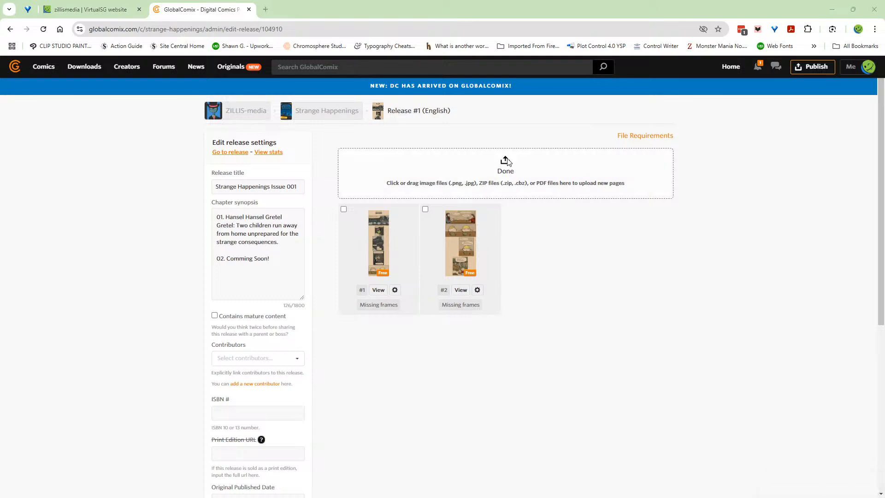
{"action": "left_click", "coordinate": [273, 100]}
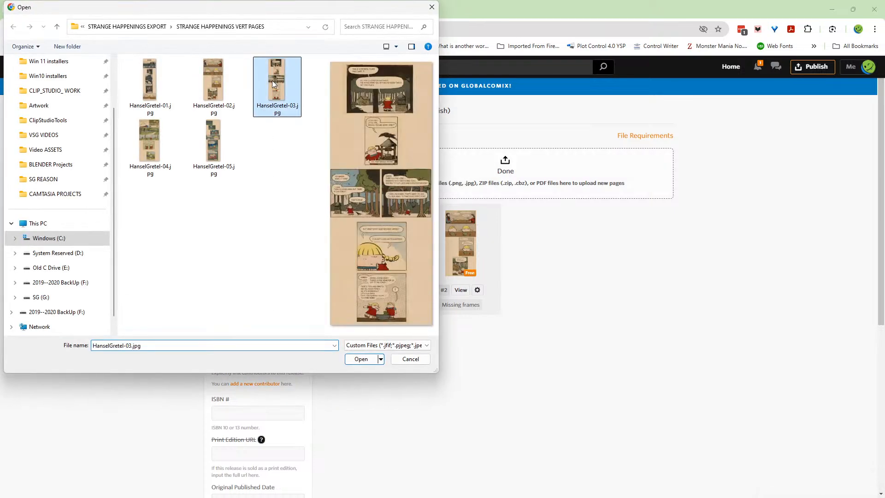
{"action": "left_click", "coordinate": [361, 359]}
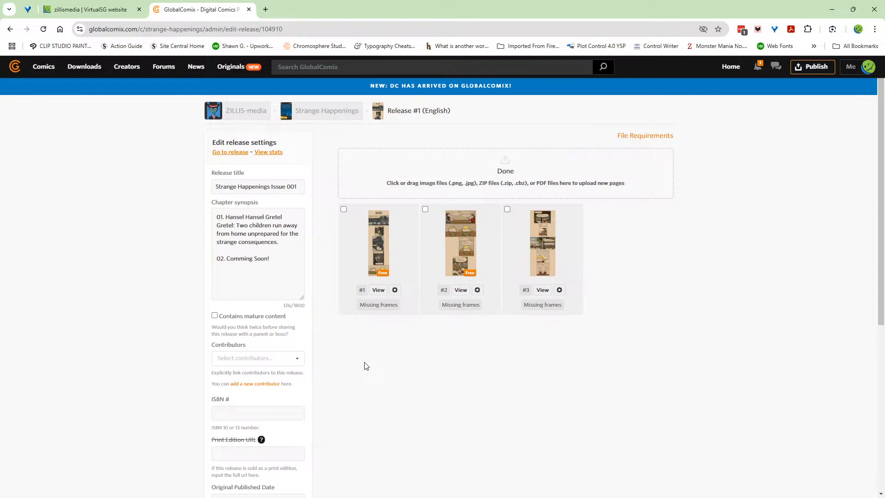
{"action": "left_click", "coordinate": [508, 162]}
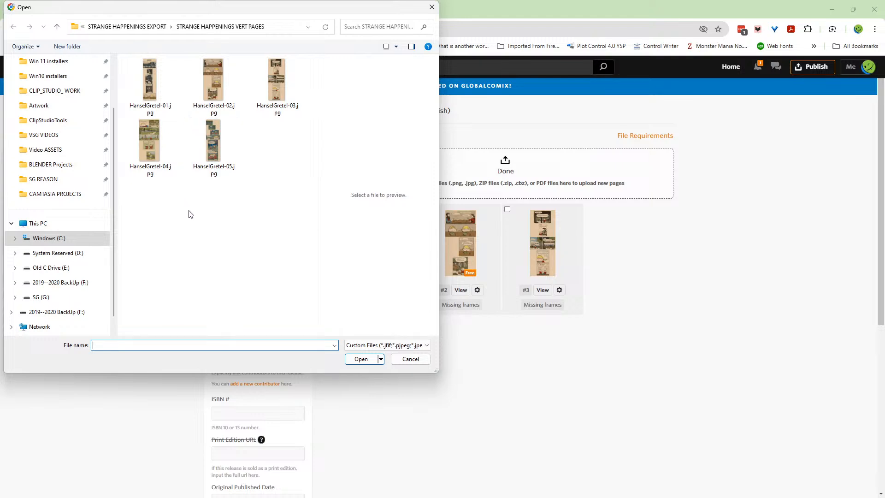
{"action": "left_click", "coordinate": [159, 156]}
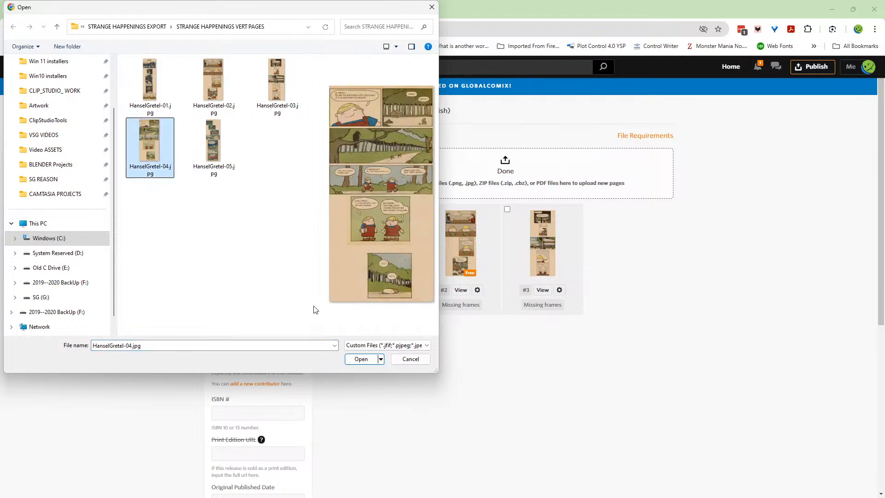
{"action": "left_click", "coordinate": [362, 359]}
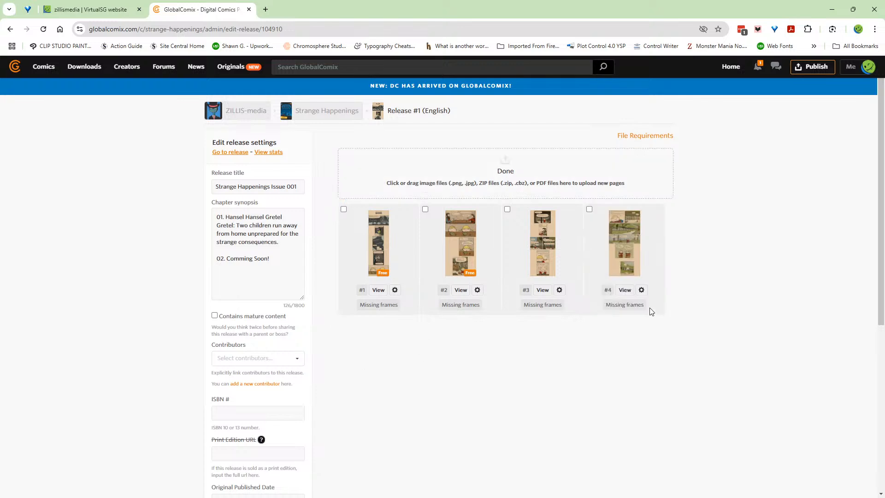
Step: Open page 4's settings, view its desktop CDN image to check the uploaded artwork, and close the image
{"action": "left_click", "coordinate": [643, 290]}
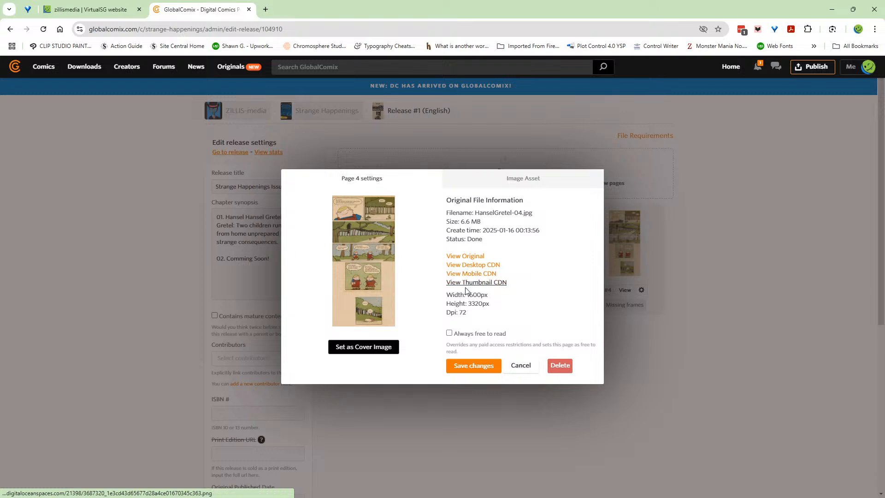
{"action": "left_click", "coordinate": [490, 266]}
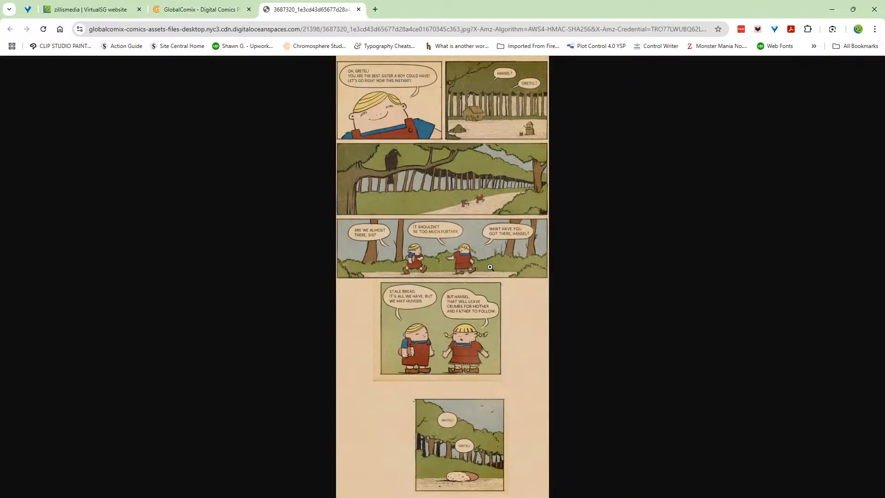
{"action": "left_click", "coordinate": [359, 9]}
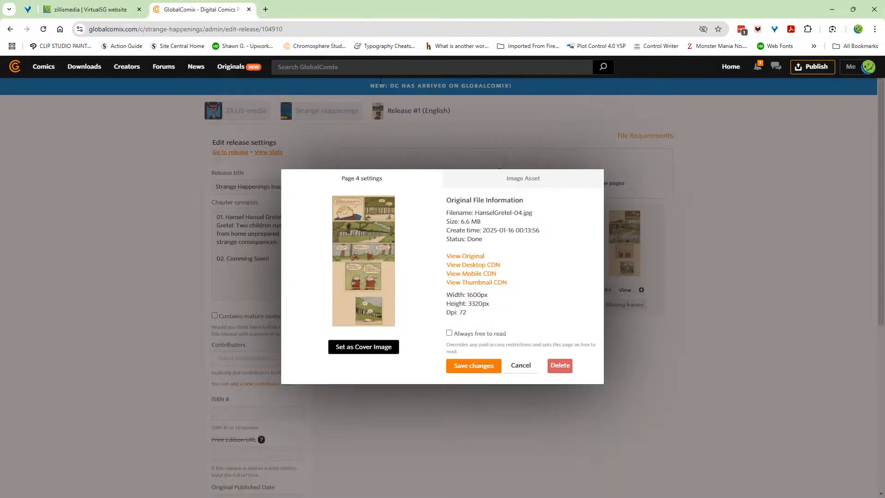
Step: Check page 4's mobile CDN image and its image asset history, and save the page settings
{"action": "left_click", "coordinate": [463, 275]}
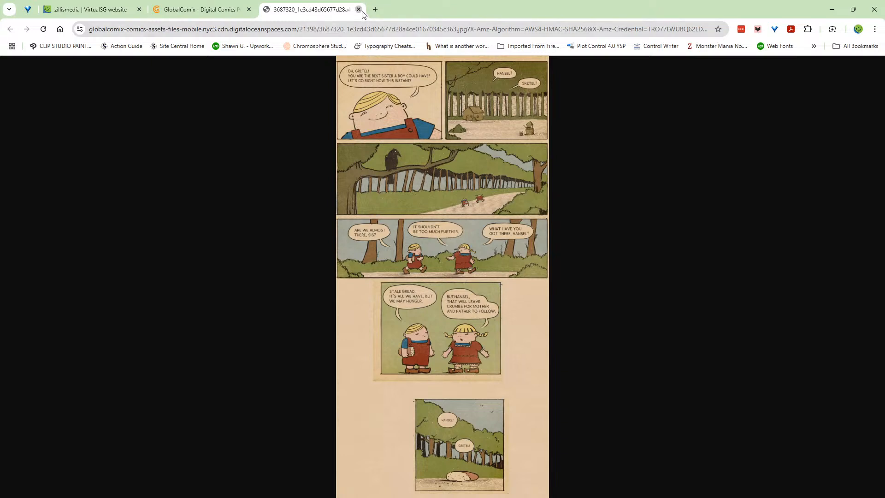
{"action": "left_click", "coordinate": [358, 10]}
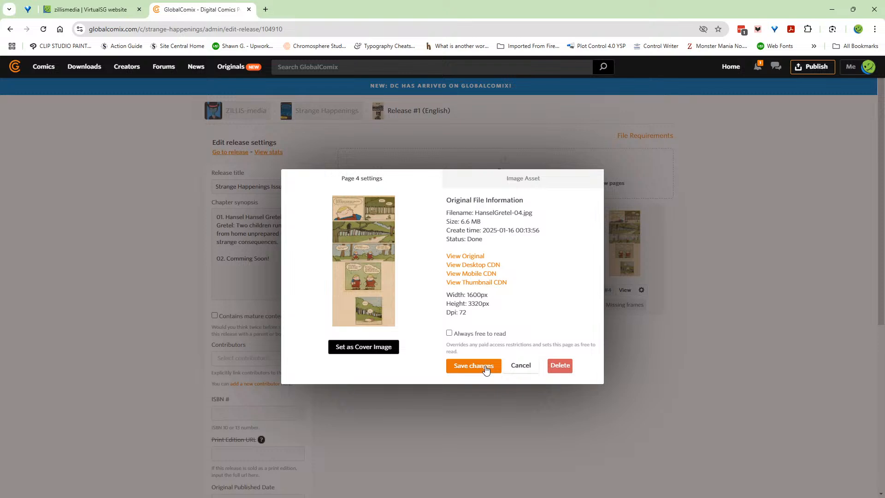
{"action": "left_click", "coordinate": [535, 179]}
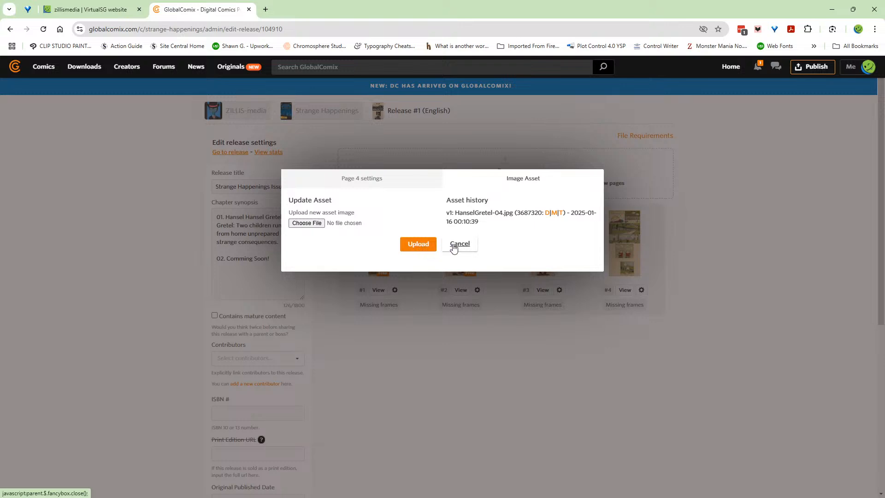
{"action": "left_click", "coordinate": [370, 181]}
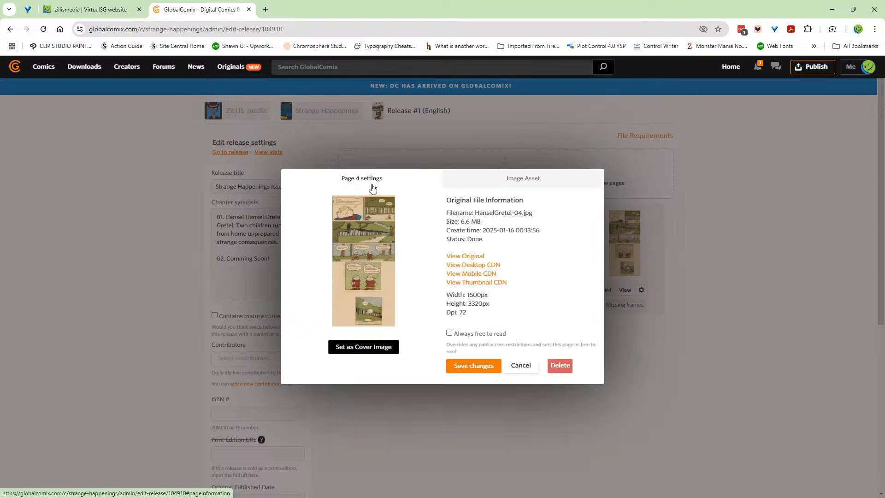
{"action": "left_click", "coordinate": [480, 368]}
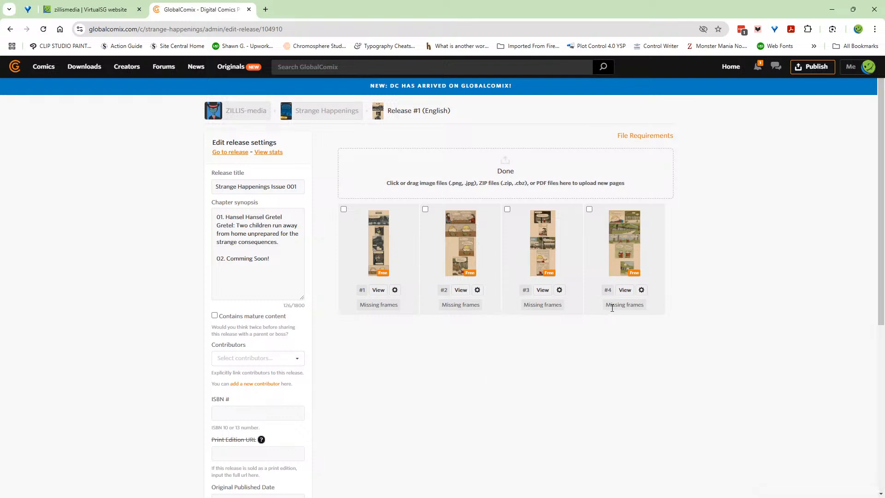
Step: Open the image asset settings of page 1 and start choosing a replacement image file
{"action": "left_click", "coordinate": [395, 290]}
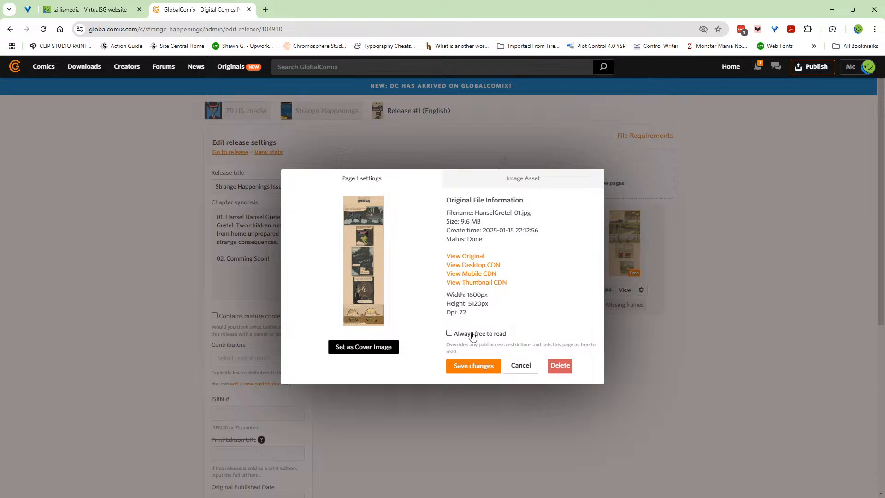
{"action": "left_click", "coordinate": [493, 181]}
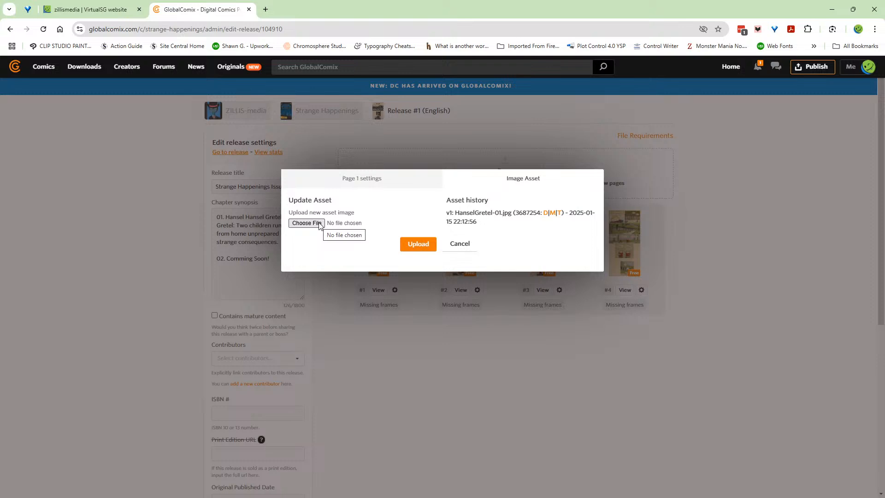
{"action": "left_click", "coordinate": [306, 223]}
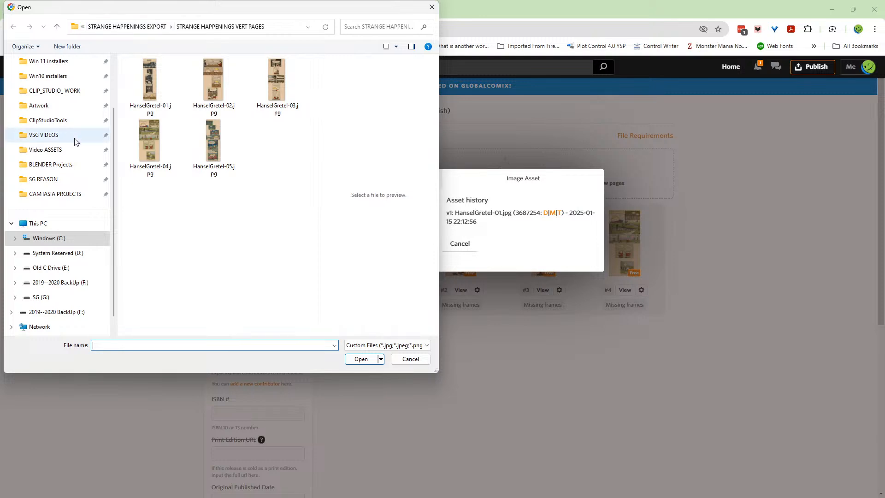
Step: Look through the Artwork folder's images and subfolders for a file that could replace page 1's artwork
{"action": "left_click_drag", "start_coordinate": [113, 184], "coordinate": [115, 135]}
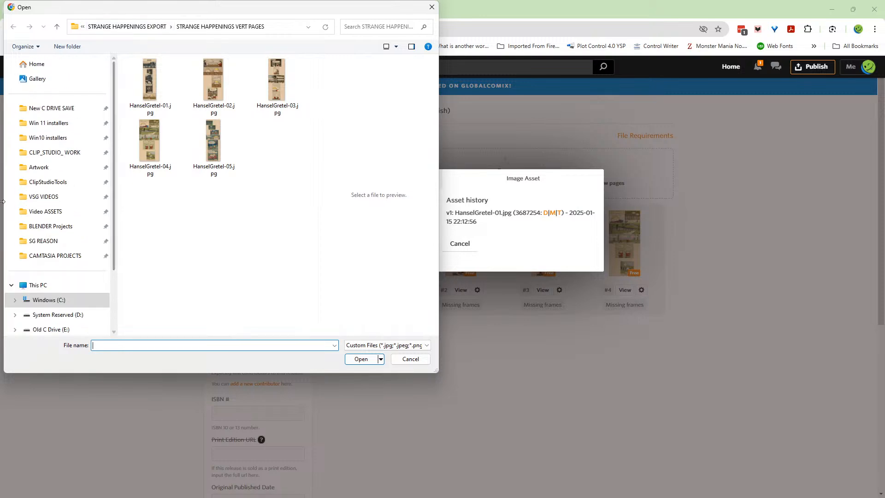
{"action": "left_click", "coordinate": [27, 173]}
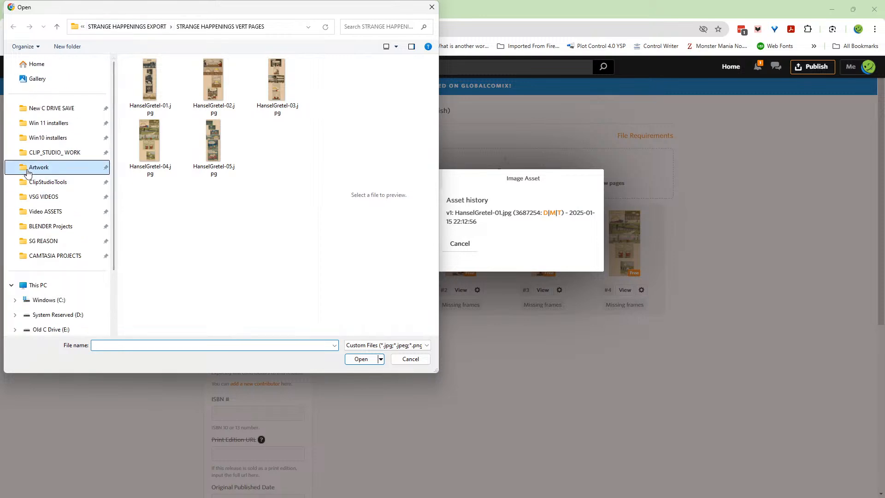
{"action": "scroll", "coordinate": [243, 245], "scroll_direction": "down", "scroll_amount": 4}
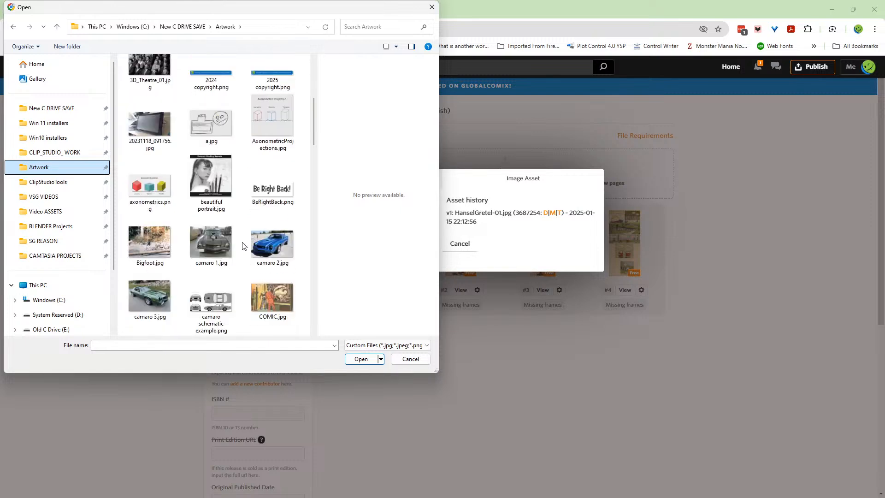
{"action": "scroll", "coordinate": [244, 246], "scroll_direction": "down", "scroll_amount": 5}
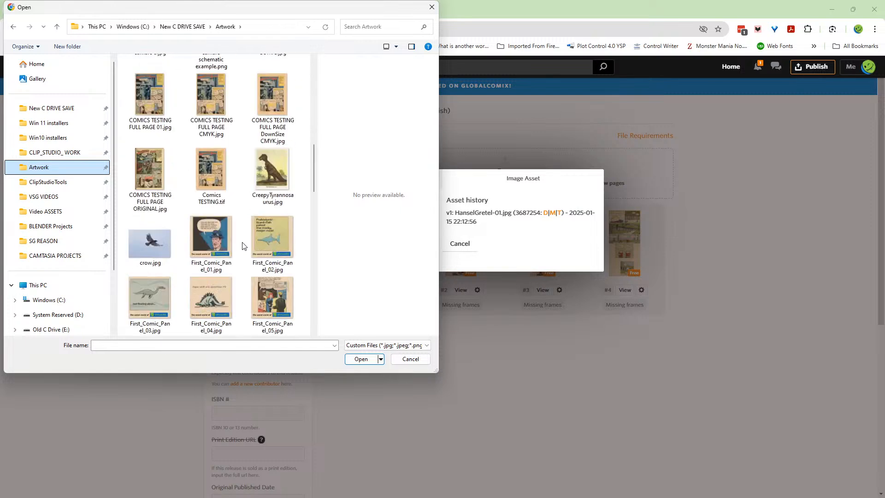
{"action": "scroll", "coordinate": [243, 246], "scroll_direction": "down", "scroll_amount": 3}
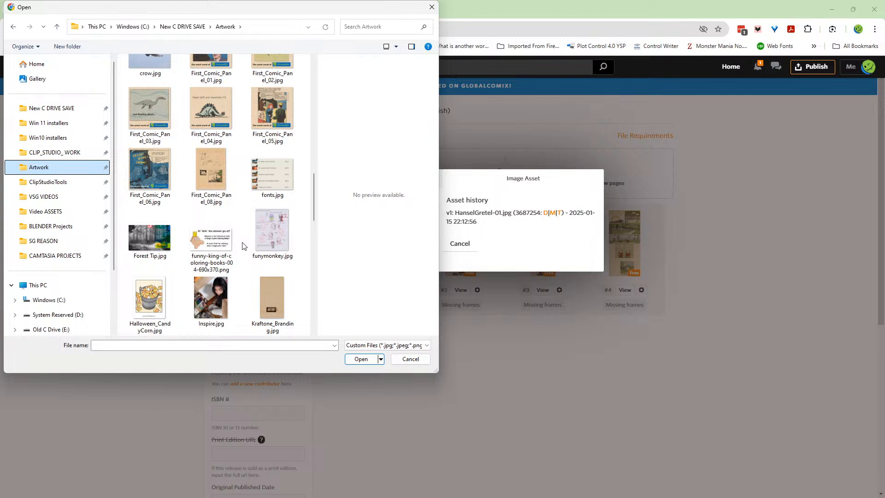
{"action": "scroll", "coordinate": [244, 246], "scroll_direction": "down", "scroll_amount": 2}
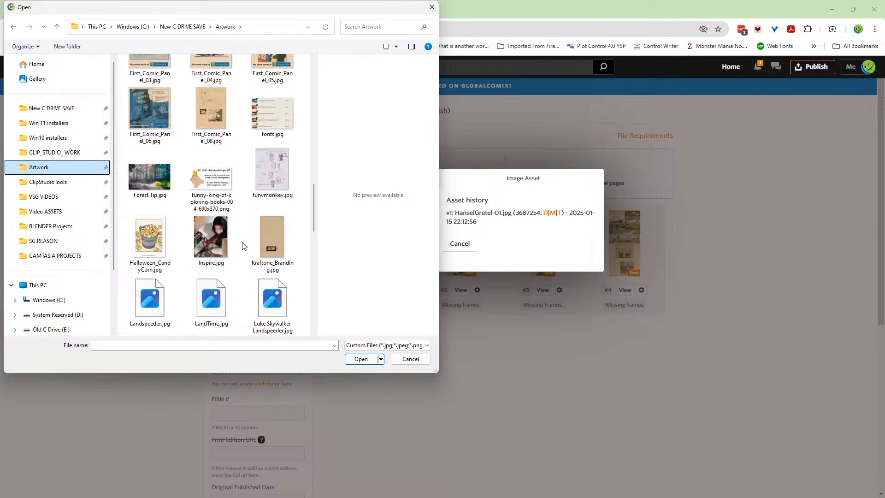
{"action": "scroll", "coordinate": [245, 246], "scroll_direction": "down", "scroll_amount": 2}
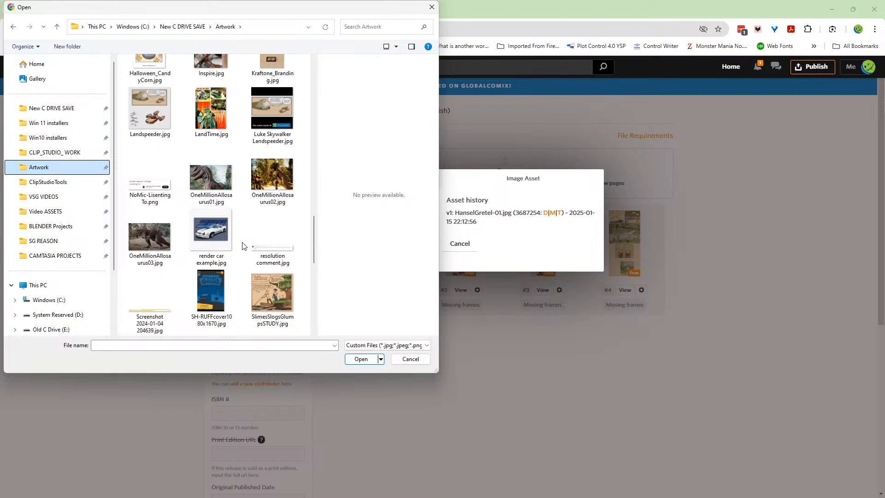
{"action": "scroll", "coordinate": [244, 246], "scroll_direction": "down", "scroll_amount": 2}
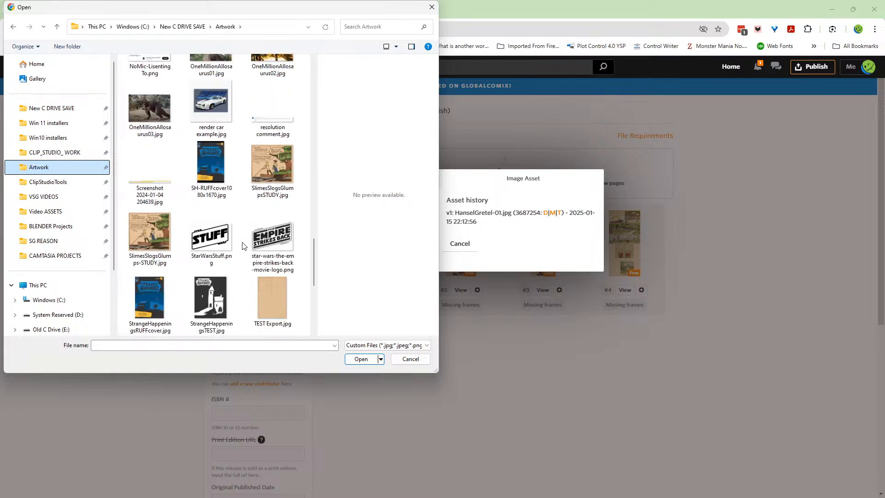
{"action": "scroll", "coordinate": [244, 246], "scroll_direction": "down", "scroll_amount": 3}
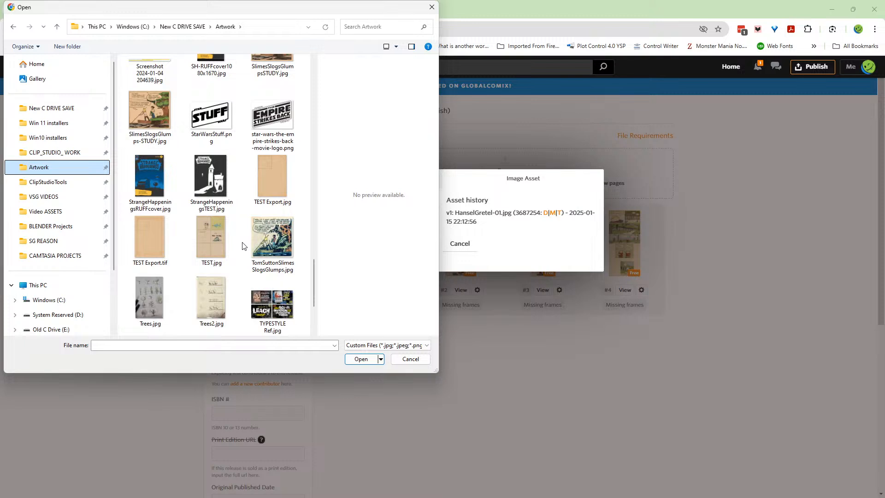
{"action": "scroll", "coordinate": [244, 245], "scroll_direction": "down", "scroll_amount": 1}
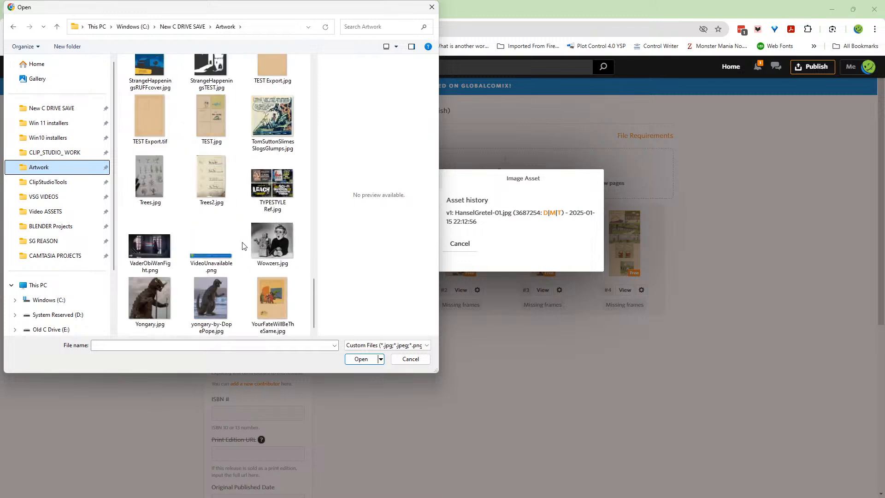
{"action": "scroll", "coordinate": [245, 246], "scroll_direction": "up", "scroll_amount": 1}
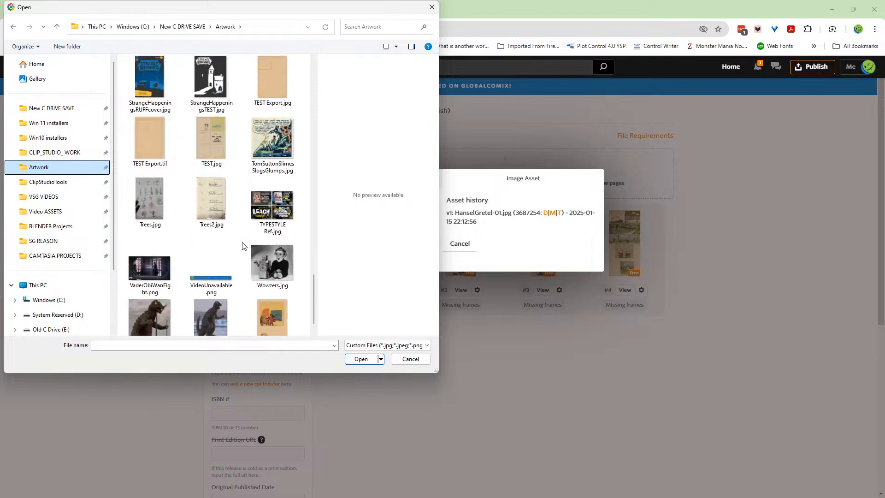
{"action": "scroll", "coordinate": [244, 246], "scroll_direction": "up", "scroll_amount": 1}
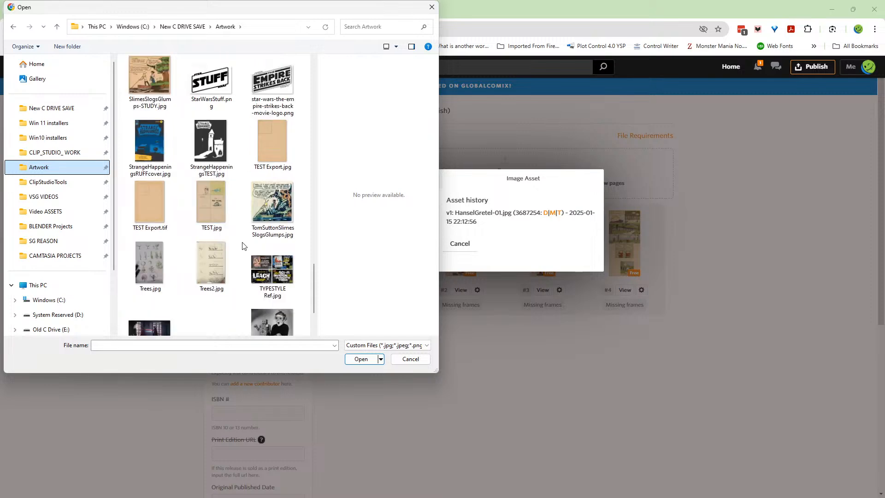
{"action": "scroll", "coordinate": [244, 245], "scroll_direction": "up", "scroll_amount": 12}
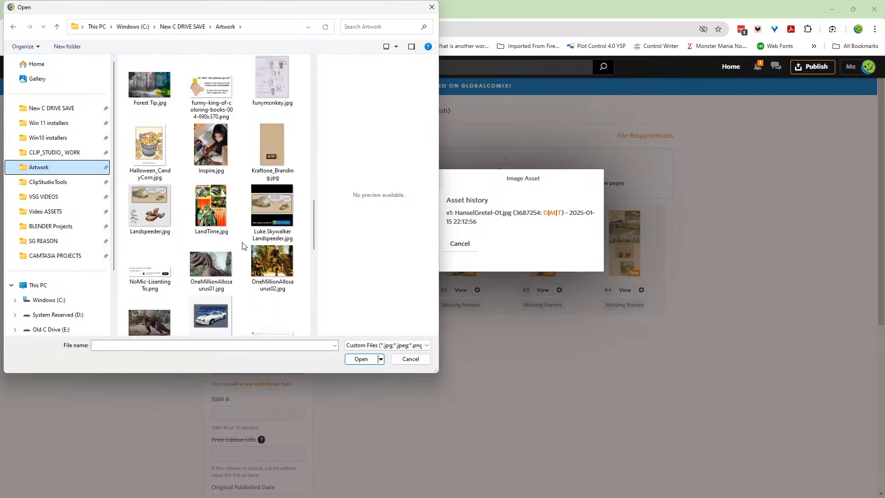
{"action": "scroll", "coordinate": [244, 246], "scroll_direction": "up", "scroll_amount": 2}
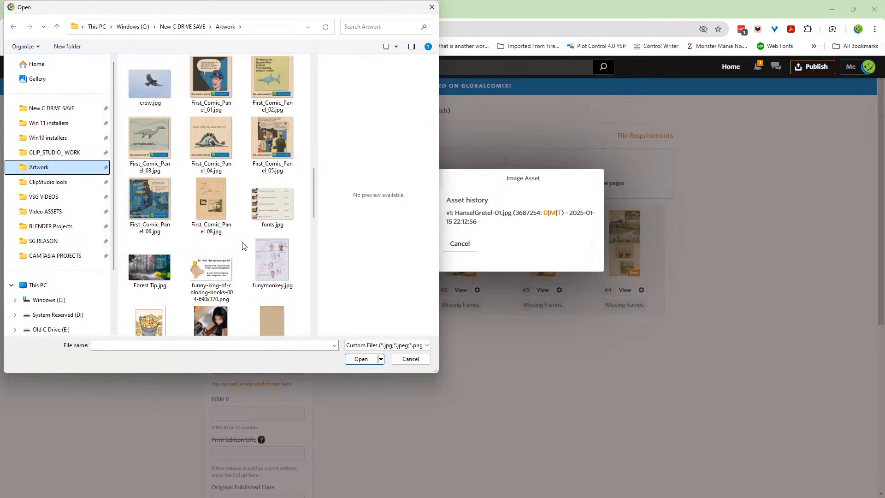
{"action": "scroll", "coordinate": [244, 245], "scroll_direction": "up", "scroll_amount": 2}
{"action": "scroll", "coordinate": [244, 245], "scroll_direction": "up", "scroll_amount": 2}
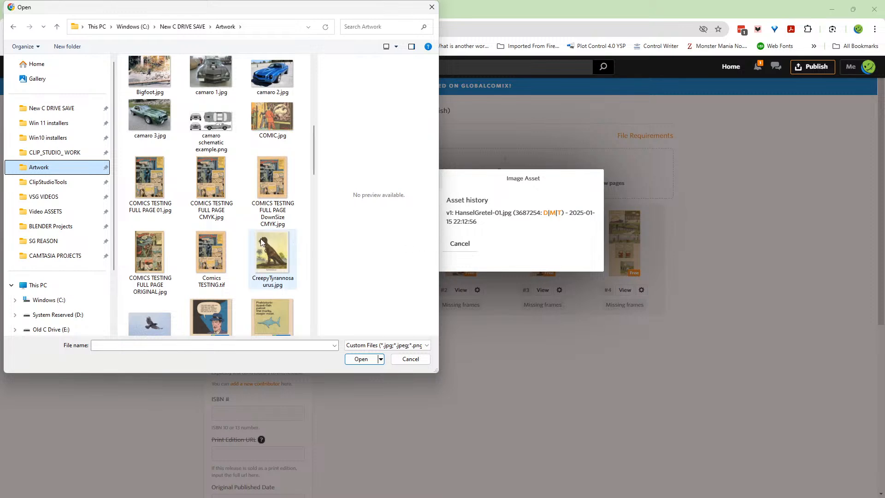
{"action": "scroll", "coordinate": [236, 196], "scroll_direction": "up", "scroll_amount": 3}
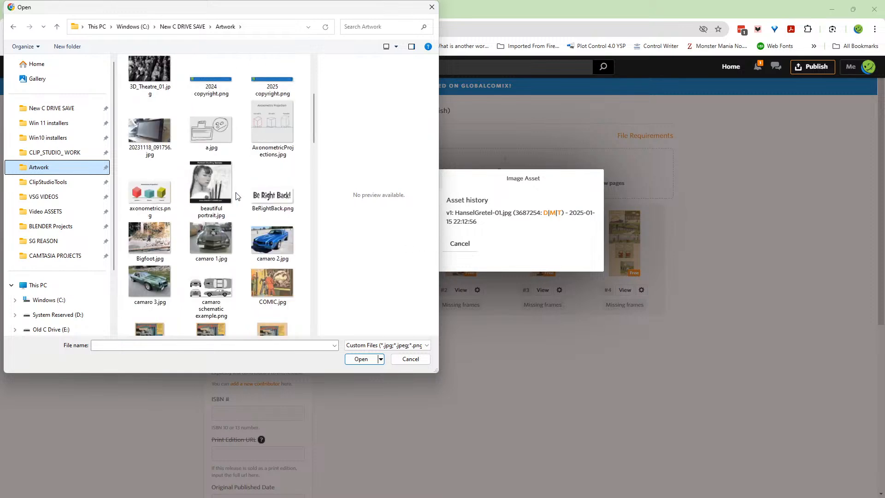
{"action": "scroll", "coordinate": [236, 196], "scroll_direction": "up", "scroll_amount": 3}
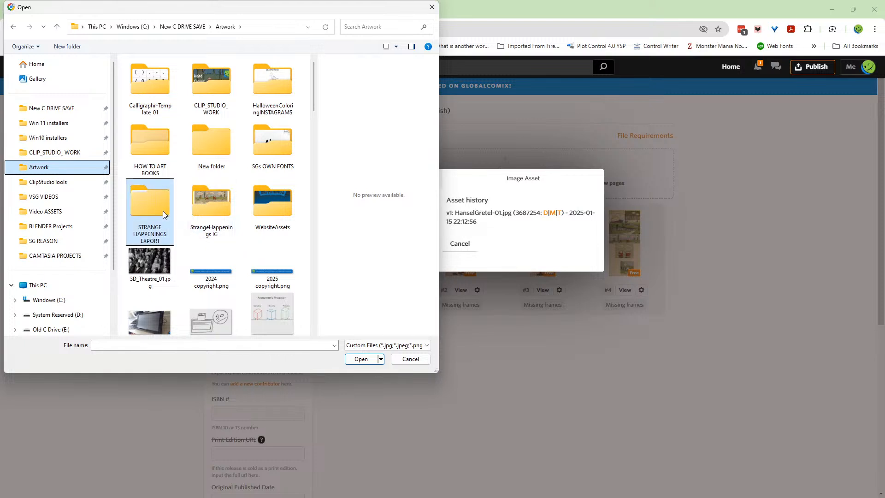
Step: Upload HanselGretel-01.jpg from STRANGE HAPPENINGS EXPORT > STRANGE HAPPENINGS VERT PAGES as page 1's new asset image
{"action": "double_click", "coordinate": [161, 196]}
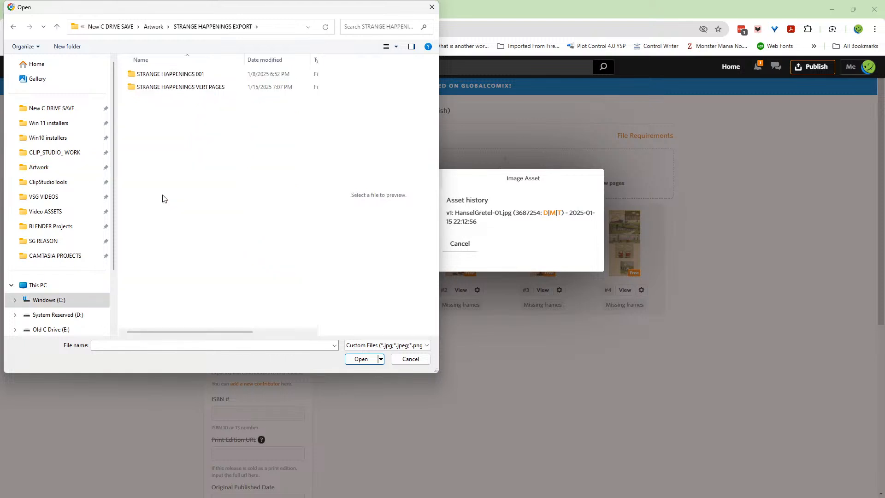
{"action": "double_click", "coordinate": [138, 91]}
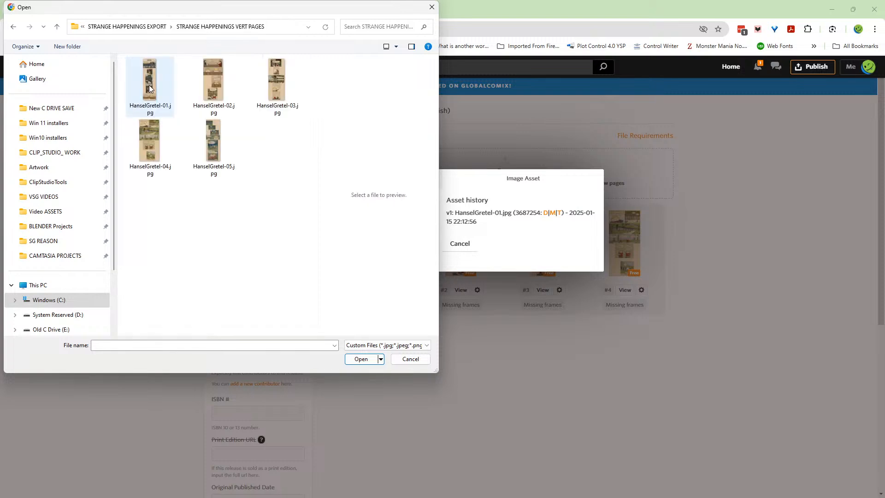
{"action": "left_click", "coordinate": [150, 89]}
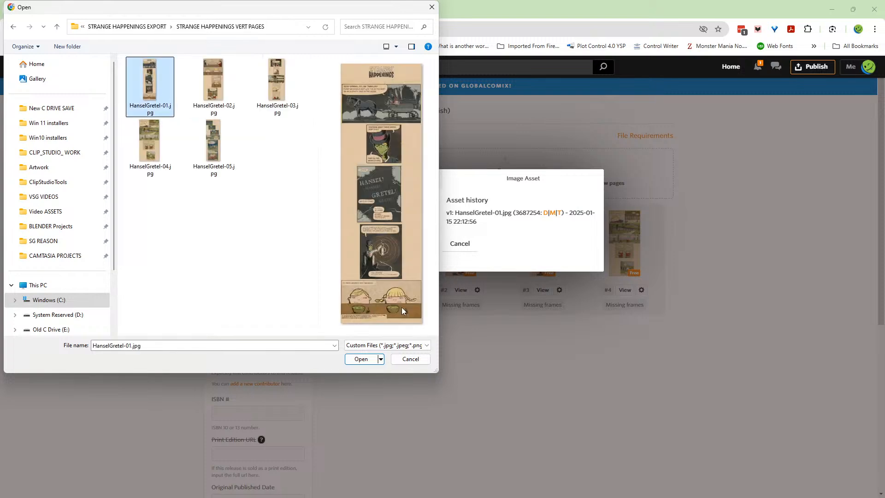
{"action": "left_click", "coordinate": [362, 359]}
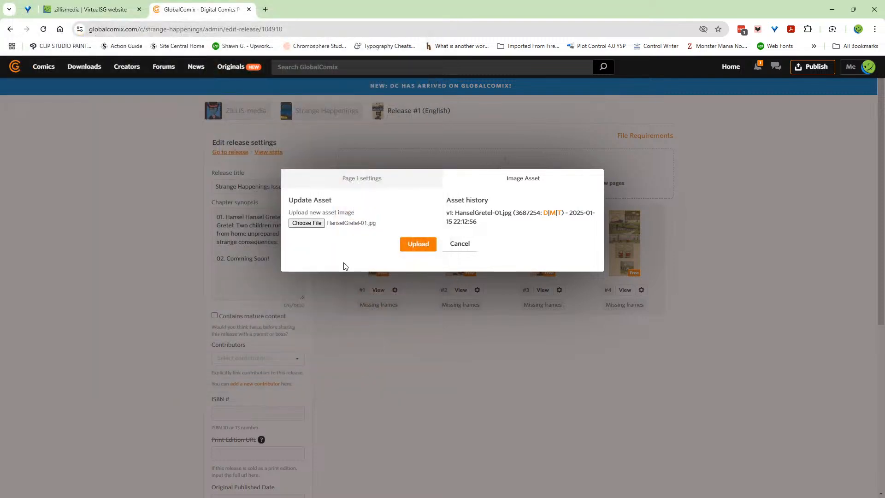
{"action": "left_click", "coordinate": [420, 243]}
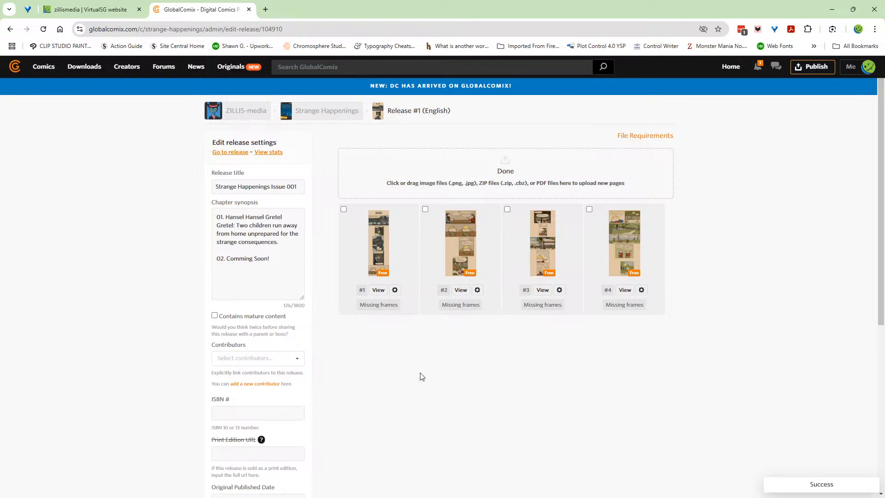
Step: Upload SH-RUFFcover1080x1670.jpg from the Artwork folder as page 1's new asset image
{"action": "left_click", "coordinate": [395, 290]}
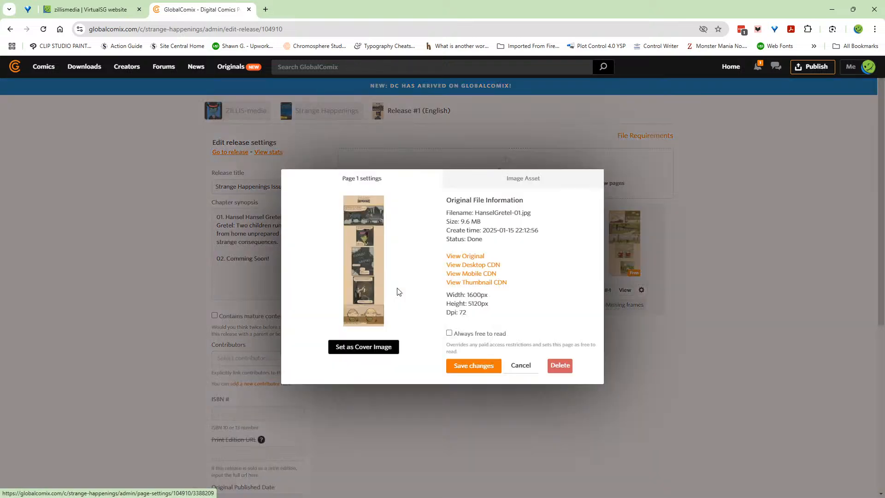
{"action": "left_click", "coordinate": [494, 180]}
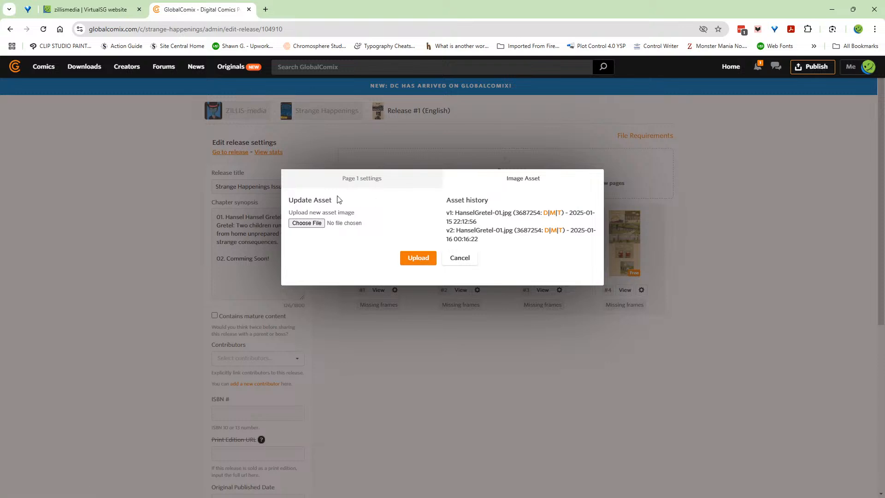
{"action": "left_click", "coordinate": [315, 227]}
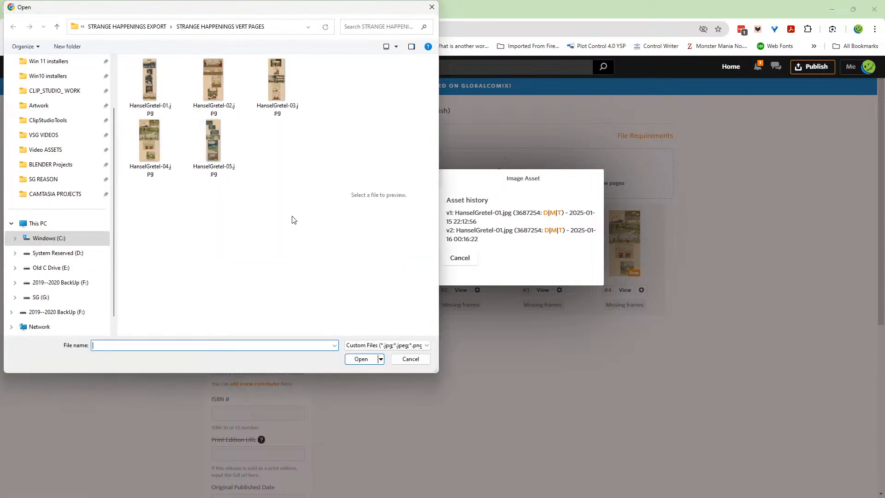
{"action": "left_click", "coordinate": [41, 109]}
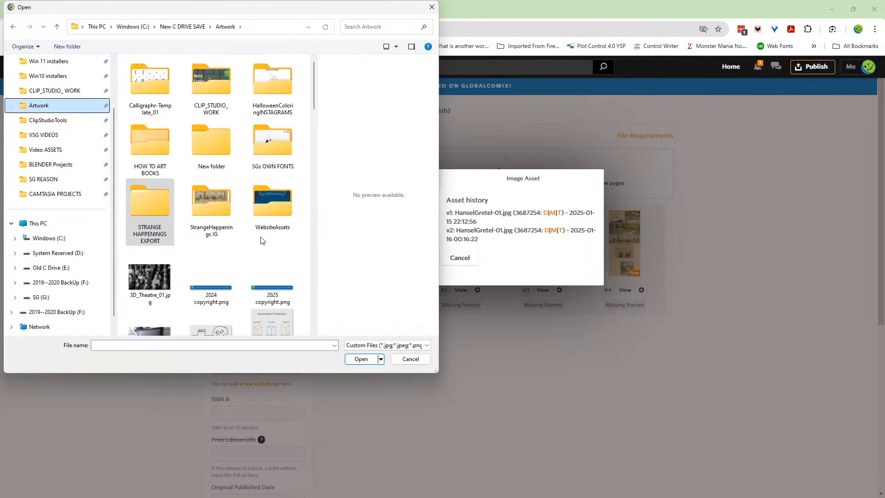
{"action": "scroll", "coordinate": [261, 237], "scroll_direction": "down", "scroll_amount": 2}
{"action": "scroll", "coordinate": [247, 229], "scroll_direction": "down", "scroll_amount": 10}
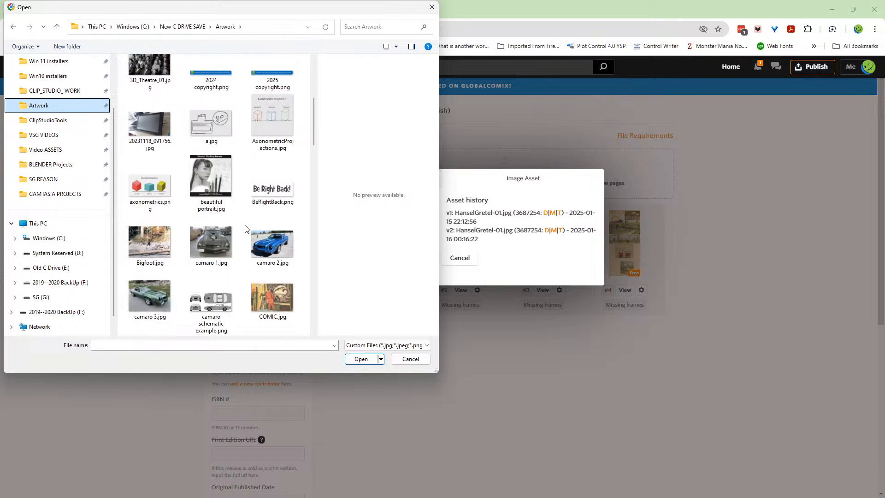
{"action": "scroll", "coordinate": [246, 229], "scroll_direction": "down", "scroll_amount": 3}
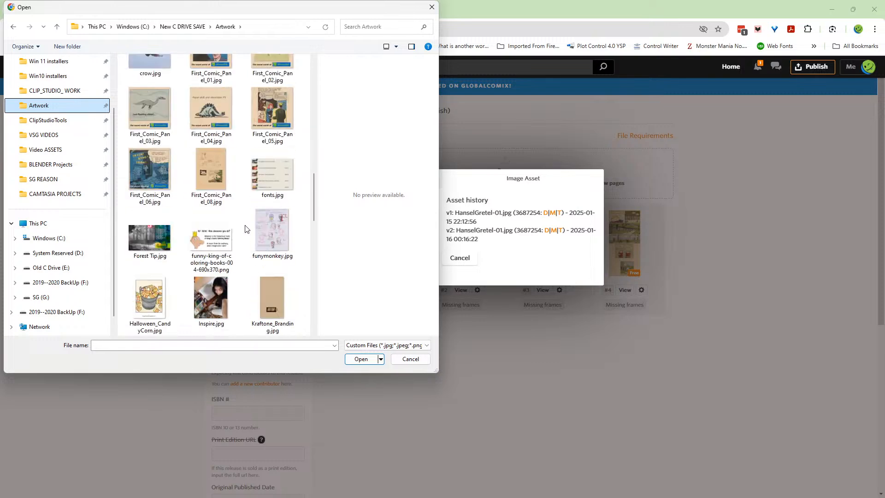
{"action": "scroll", "coordinate": [246, 230], "scroll_direction": "down", "scroll_amount": 5}
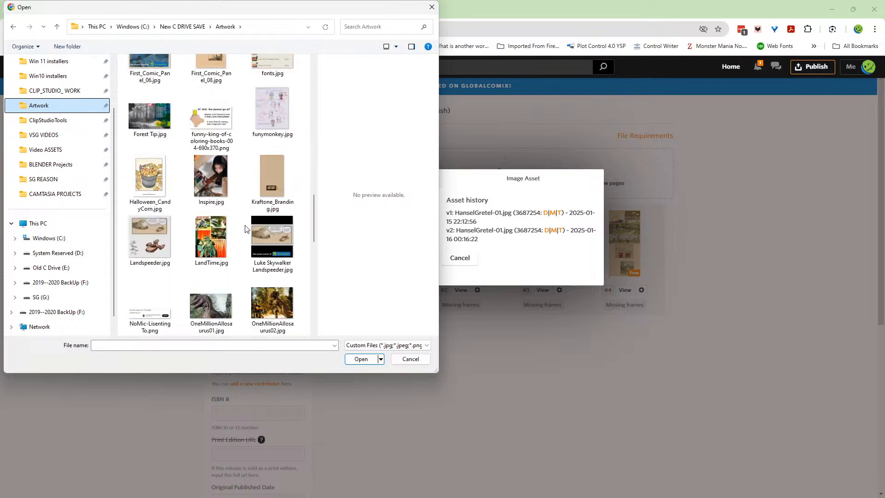
{"action": "scroll", "coordinate": [247, 230], "scroll_direction": "down", "scroll_amount": 2}
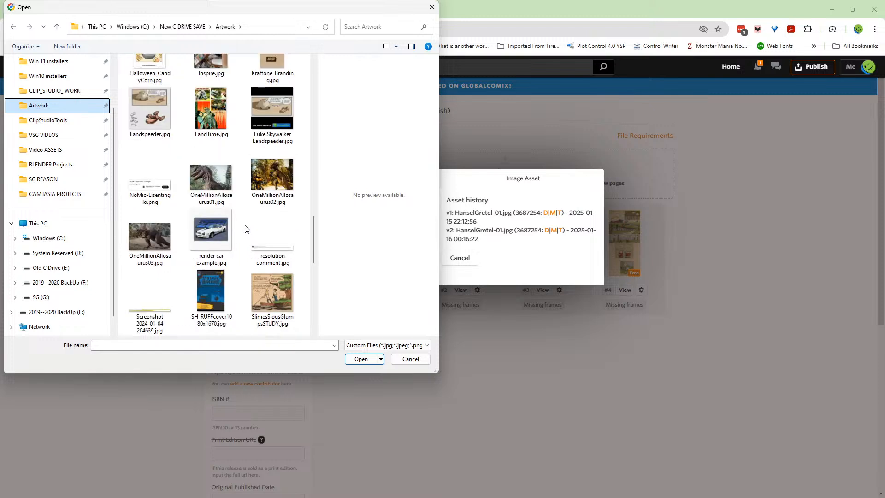
{"action": "scroll", "coordinate": [246, 229], "scroll_direction": "down", "scroll_amount": 2}
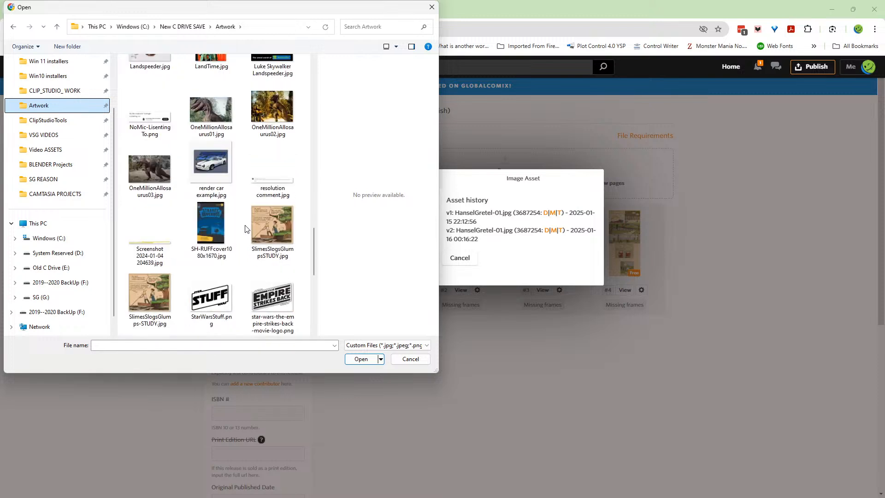
{"action": "left_click", "coordinate": [211, 222]}
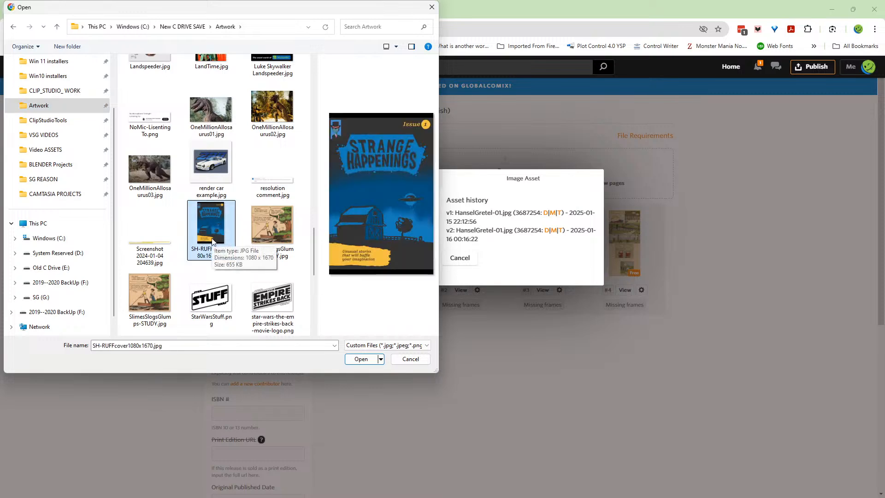
{"action": "left_click", "coordinate": [362, 360]}
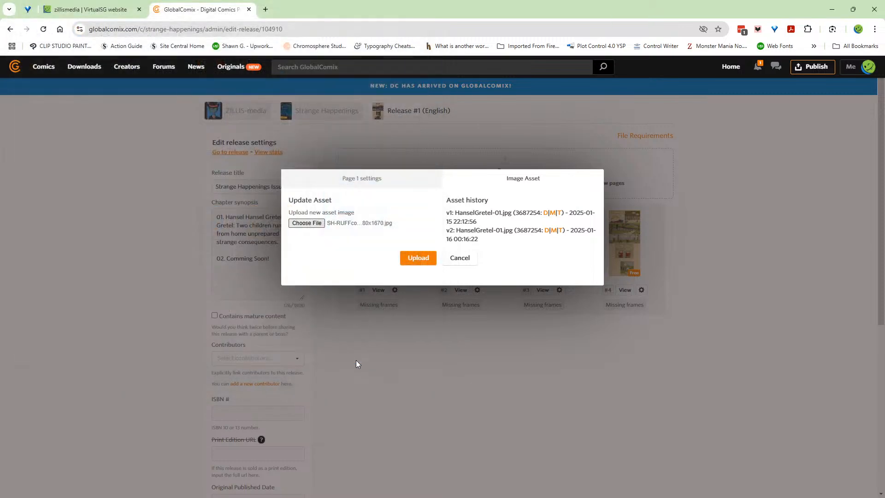
{"action": "left_click", "coordinate": [405, 259]}
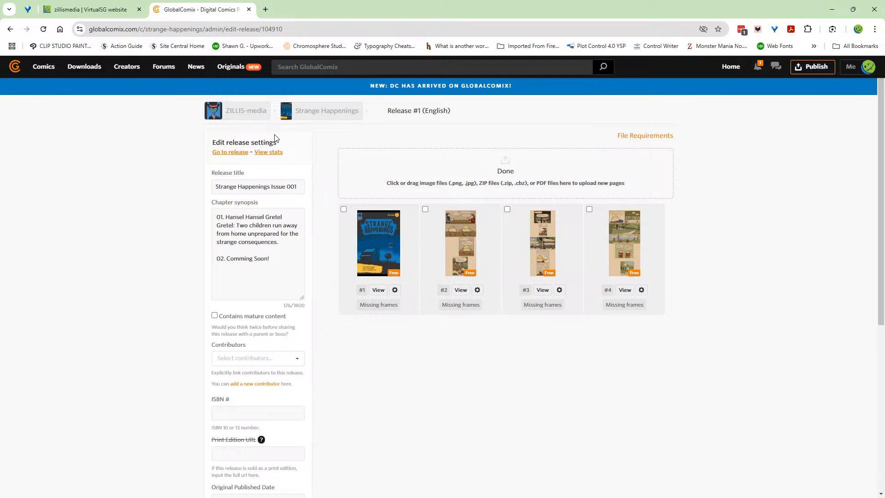
Step: Open the public ZILLIS-media creator profile and its Strange Happenings series page to check the Issue 001 release thumbnail
{"action": "left_click", "coordinate": [239, 115]}
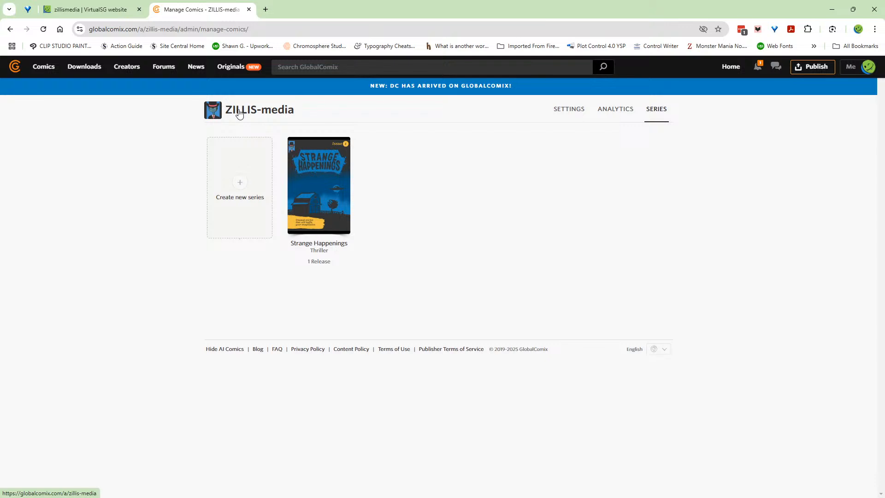
{"action": "left_click", "coordinate": [239, 115]}
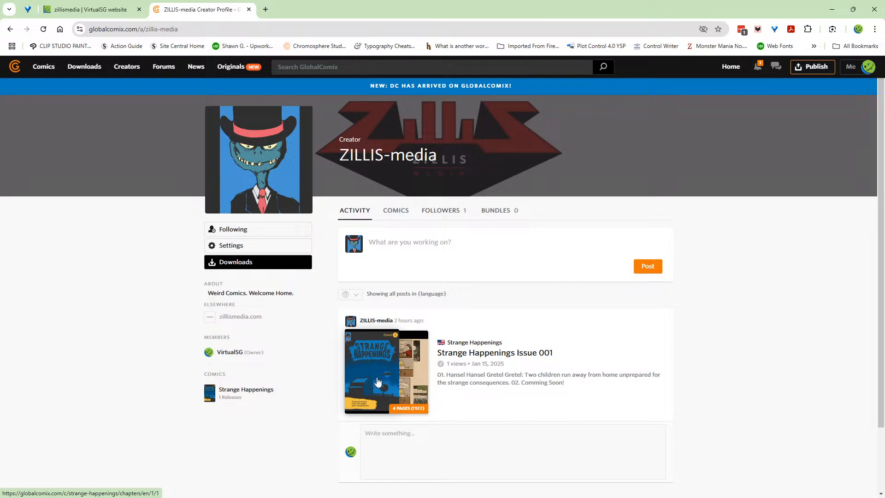
{"action": "left_click", "coordinate": [256, 391]}
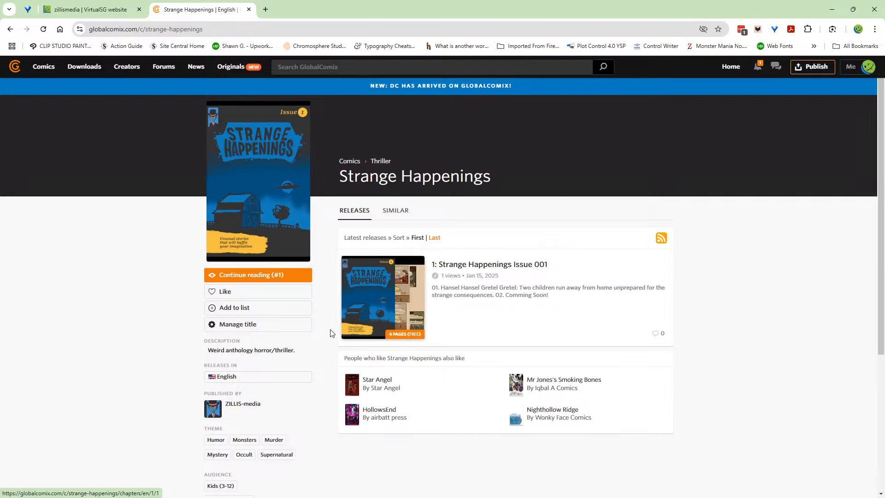
Step: Open Strange Happenings Issue 001 in the reader and check how the cover page leads into the next page
{"action": "scroll", "coordinate": [331, 329], "scroll_direction": "down", "scroll_amount": 2}
{"action": "scroll", "coordinate": [330, 328], "scroll_direction": "down", "scroll_amount": 1}
{"action": "scroll", "coordinate": [331, 329], "scroll_direction": "up", "scroll_amount": 1}
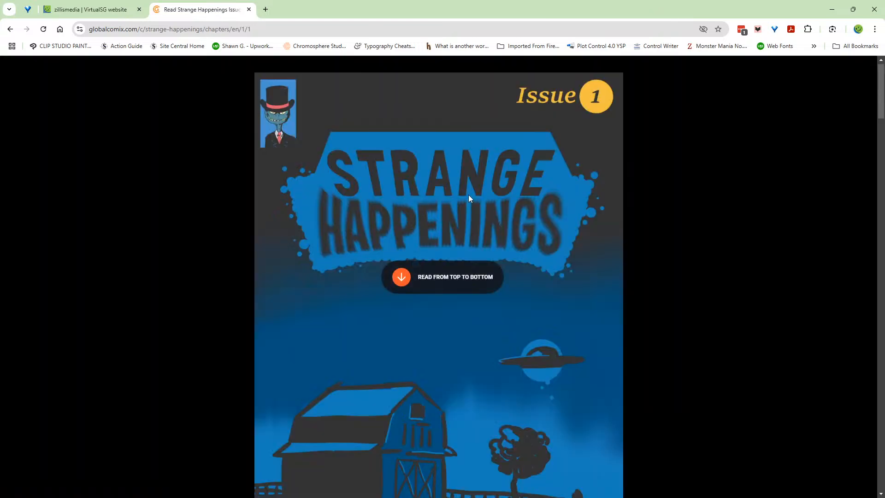
{"action": "scroll", "coordinate": [468, 195], "scroll_direction": "down", "scroll_amount": 4}
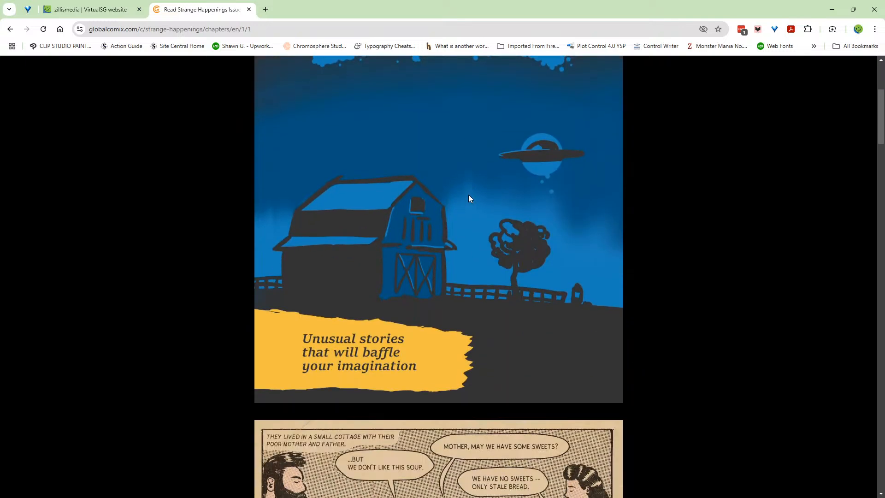
{"action": "scroll", "coordinate": [469, 196], "scroll_direction": "down", "scroll_amount": 3}
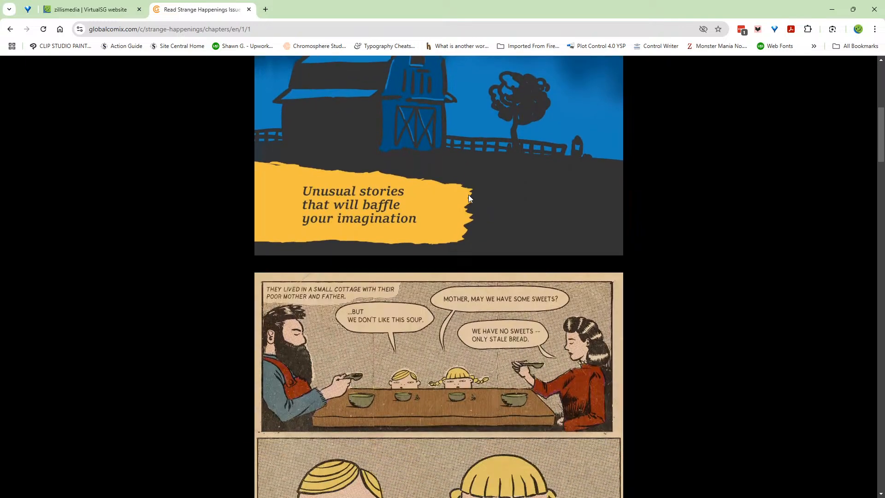
{"action": "scroll", "coordinate": [469, 195], "scroll_direction": "down", "scroll_amount": 3}
{"action": "scroll", "coordinate": [469, 197], "scroll_direction": "up", "scroll_amount": 9}
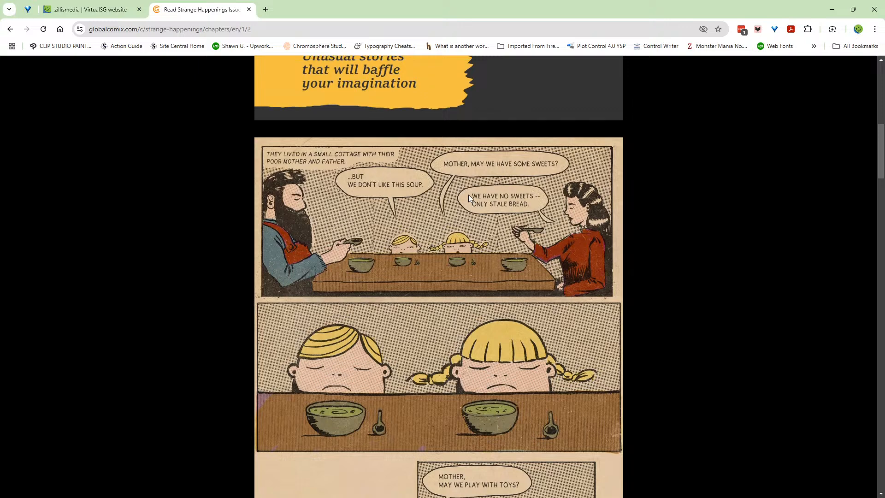
{"action": "scroll", "coordinate": [468, 199], "scroll_direction": "up", "scroll_amount": 2}
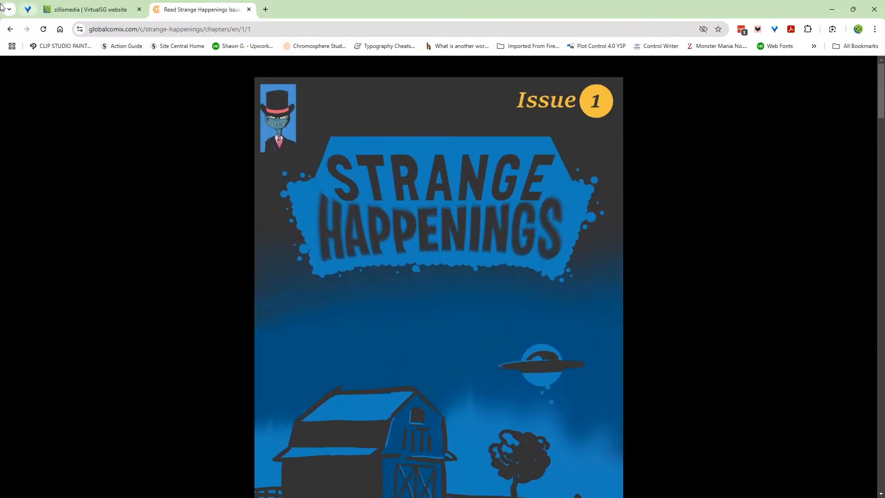
Step: Return to Release #1's settings and upload HanselGretel-01.jpg from STRANGE HAPPENINGS EXPORT > STRANGE HAPPENINGS VERT PAGES as page 1's asset image
{"action": "left_click", "coordinate": [10, 29]}
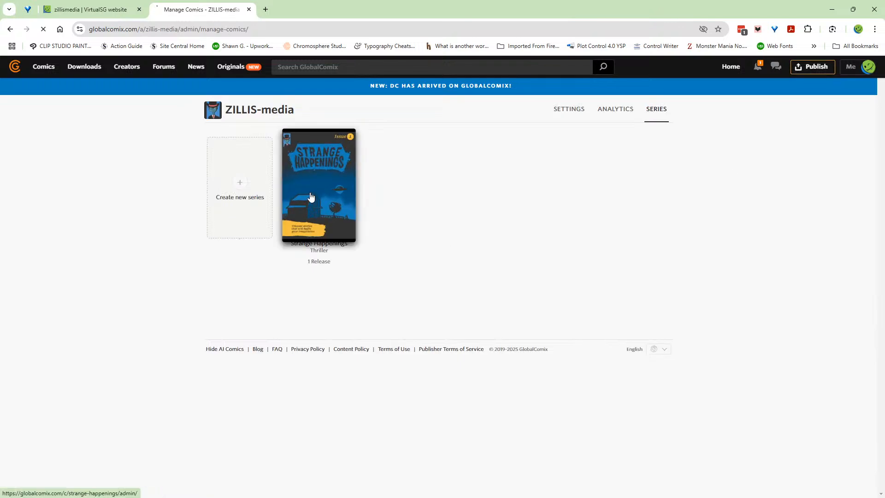
{"action": "left_click", "coordinate": [312, 198]}
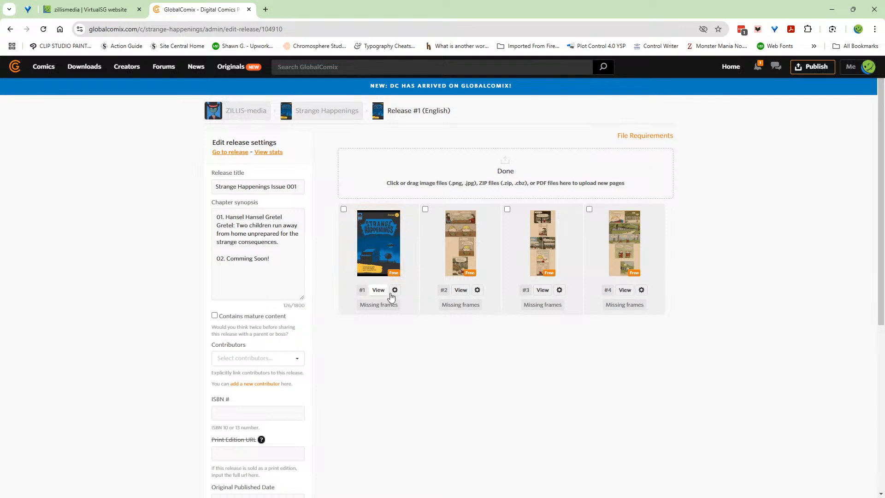
{"action": "left_click", "coordinate": [395, 289]}
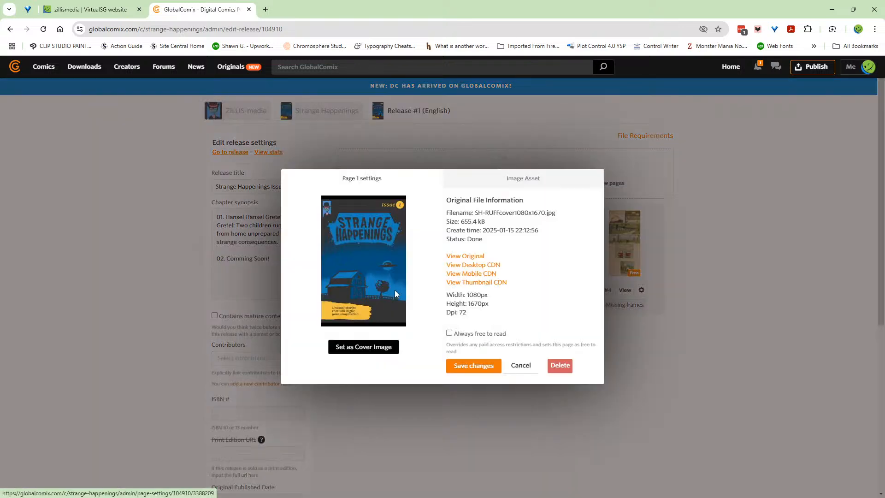
{"action": "left_click", "coordinate": [518, 184]}
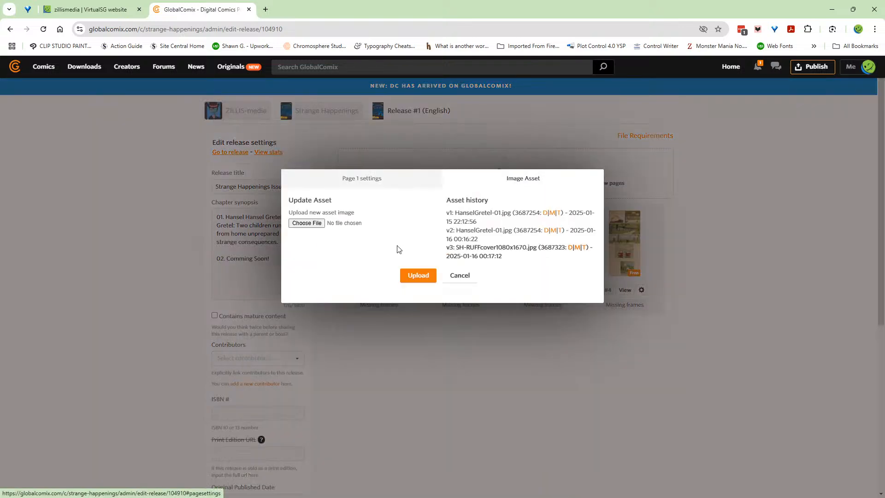
{"action": "left_click", "coordinate": [306, 223]}
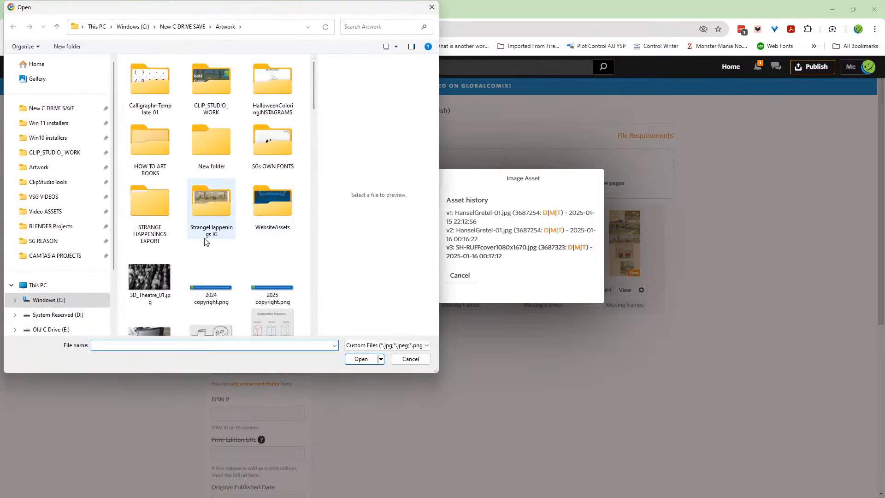
{"action": "double_click", "coordinate": [152, 214]}
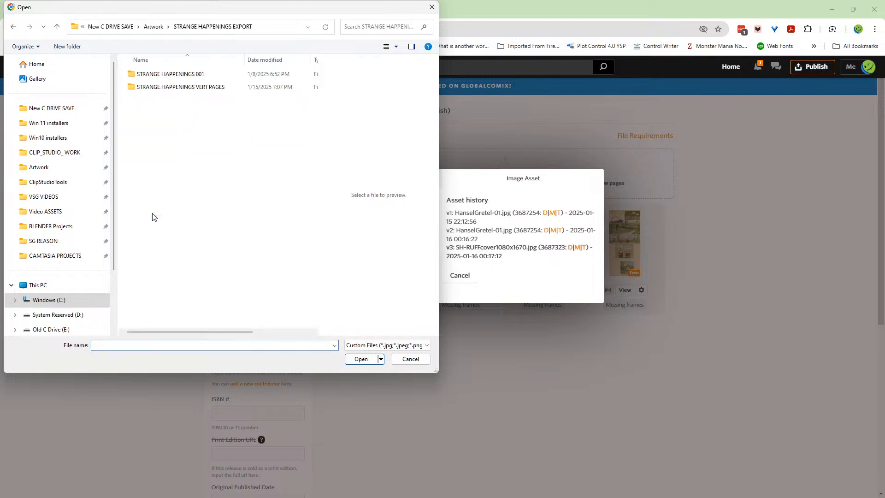
{"action": "double_click", "coordinate": [134, 87]}
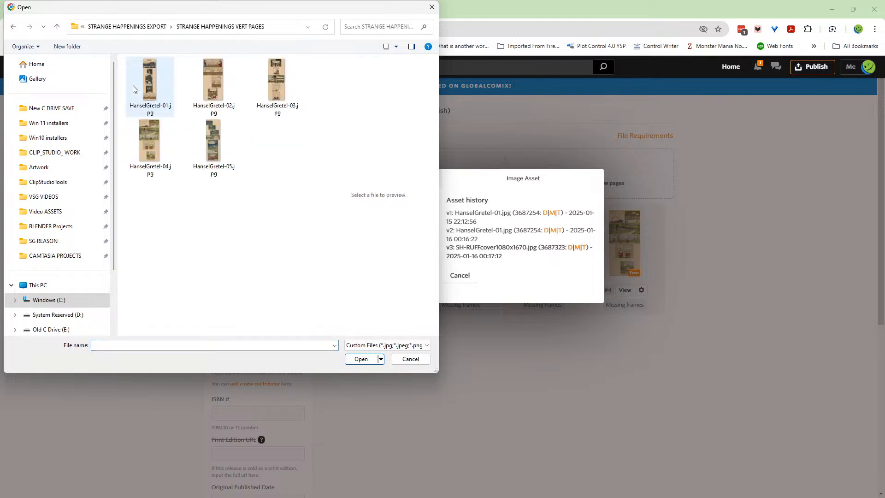
{"action": "left_click", "coordinate": [152, 81]}
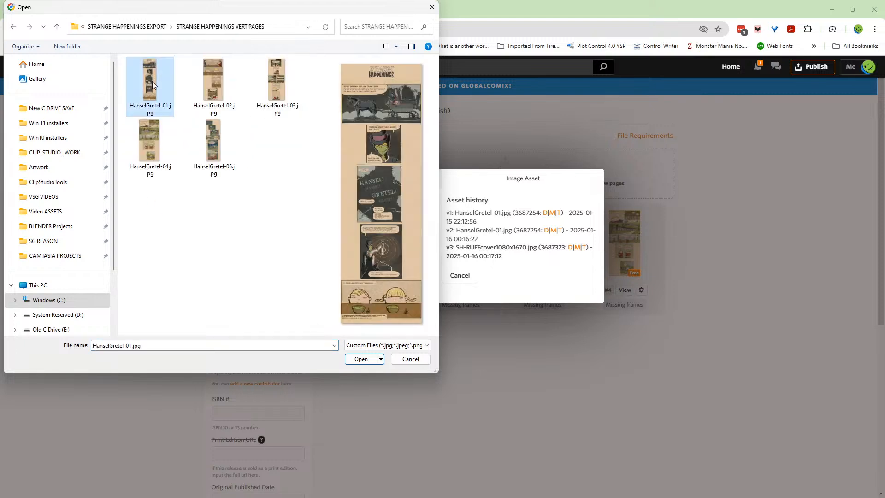
{"action": "left_click", "coordinate": [361, 359]}
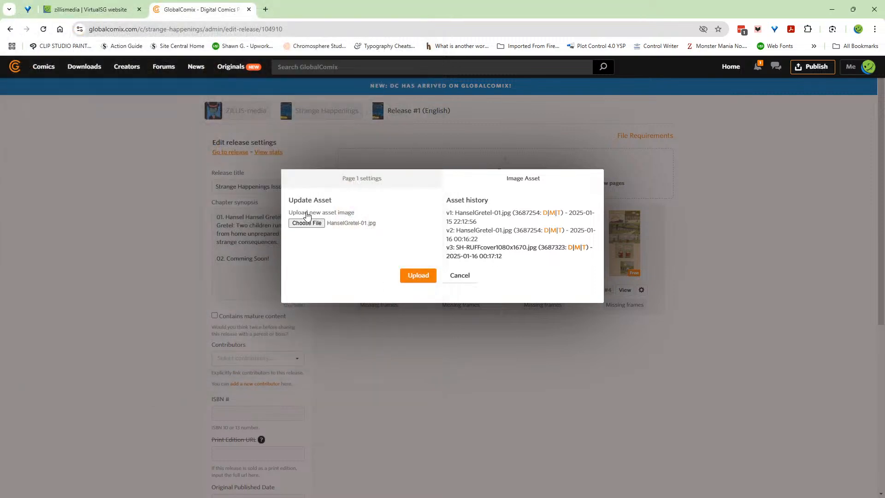
{"action": "left_click", "coordinate": [414, 281]}
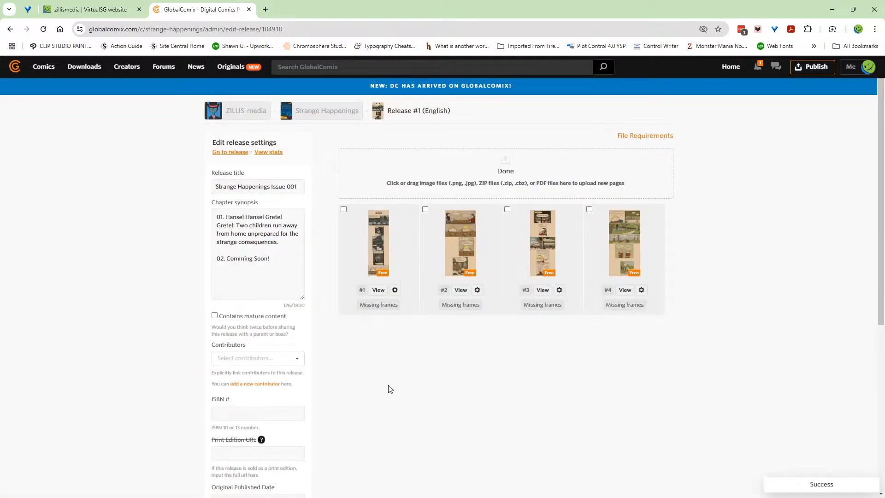
Step: Check the Issue 001 release thumbnail again on the public ZILLIS-media profile and the Strange Happenings series page
{"action": "left_click", "coordinate": [233, 112]}
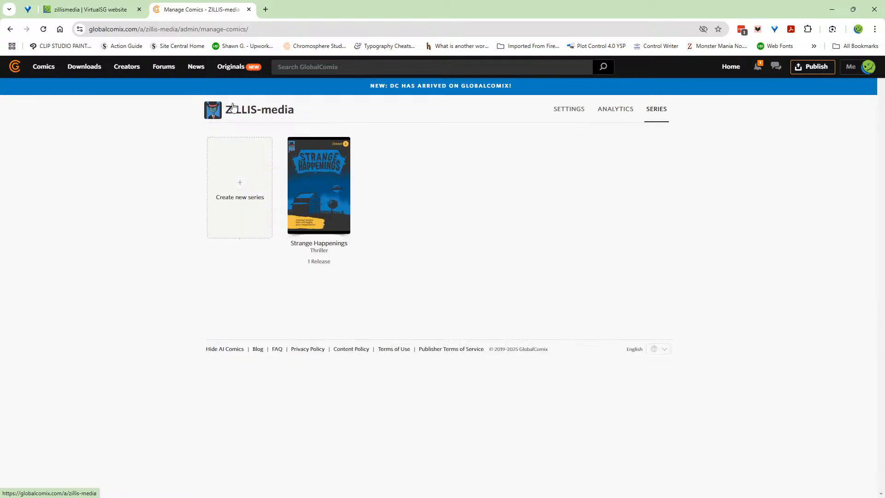
{"action": "left_click", "coordinate": [234, 112]}
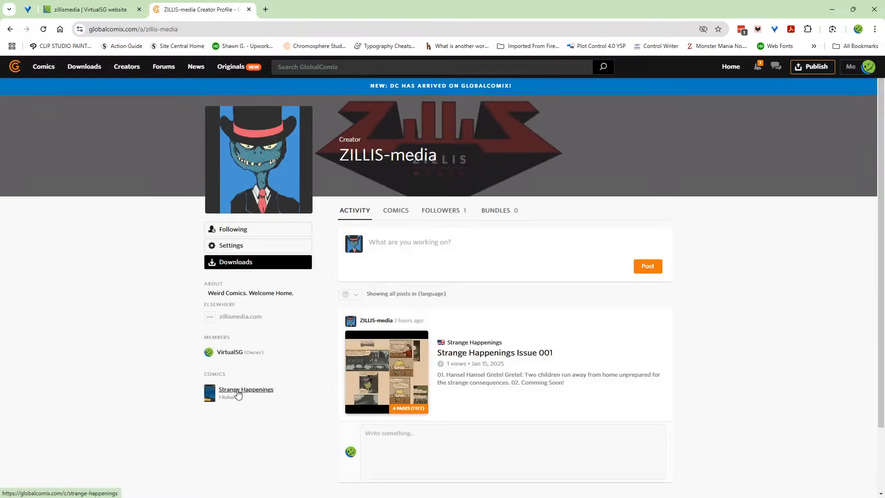
{"action": "left_click", "coordinate": [238, 392]}
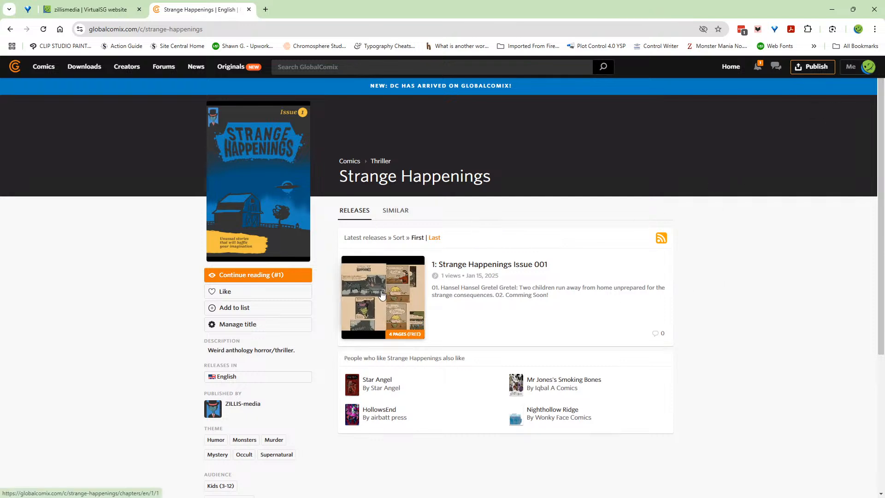
Step: Reopen Release #1 of the Strange Happenings series for editing
{"action": "left_click", "coordinate": [812, 73]}
{"action": "left_click", "coordinate": [314, 206]}
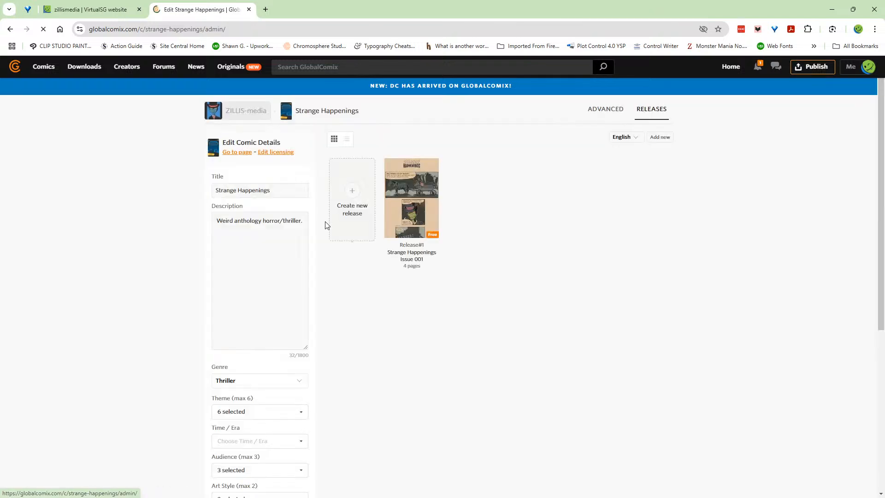
{"action": "left_click", "coordinate": [413, 198]}
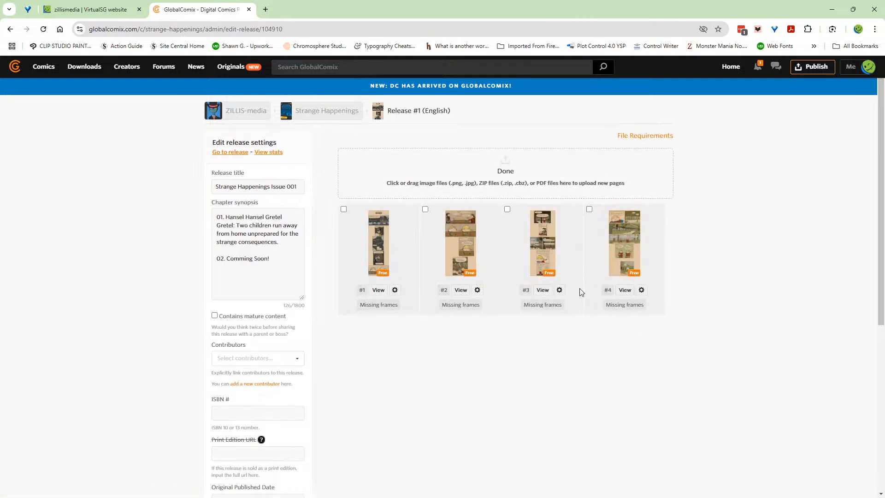
Step: Upload HanselGretel-05.jpg from STRANGE HAPPENINGS EXPORT > STRANGE HAPPENINGS VERT PAGES to Release #1 as a new page
{"action": "left_click", "coordinate": [505, 163]}
{"action": "left_click", "coordinate": [221, 147]}
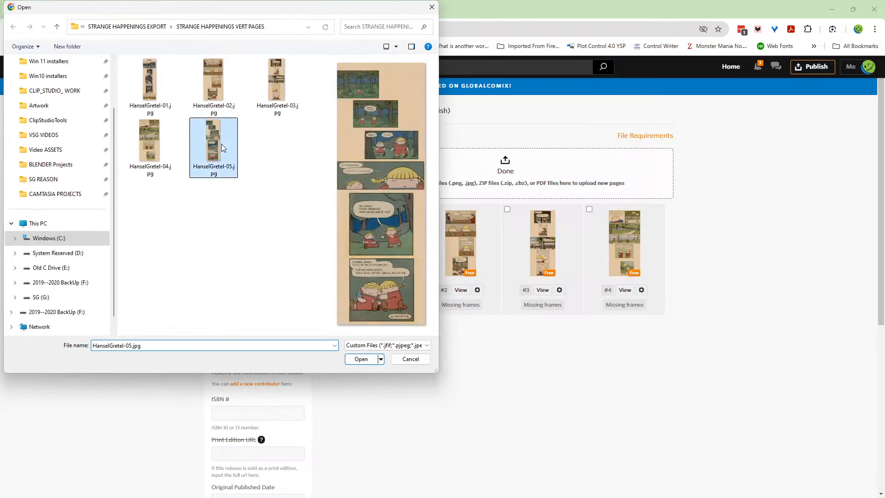
{"action": "left_click", "coordinate": [361, 359]}
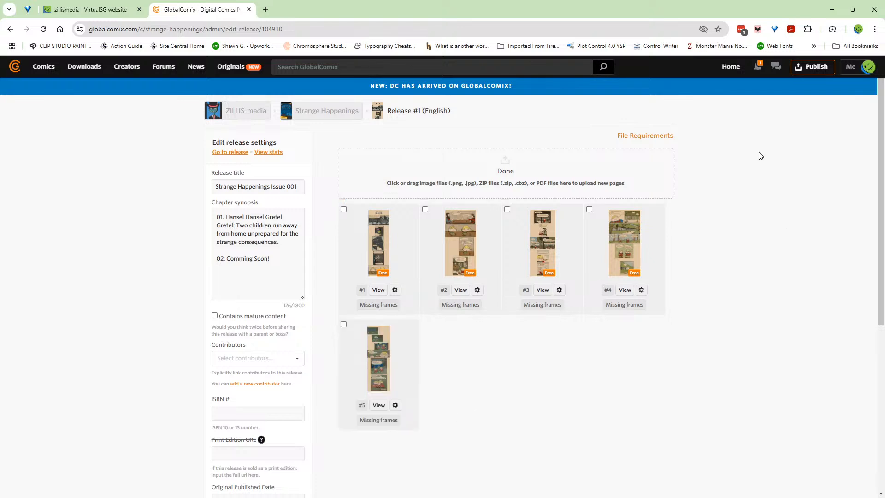
{"action": "scroll", "coordinate": [326, 312], "scroll_direction": "down", "scroll_amount": 6}
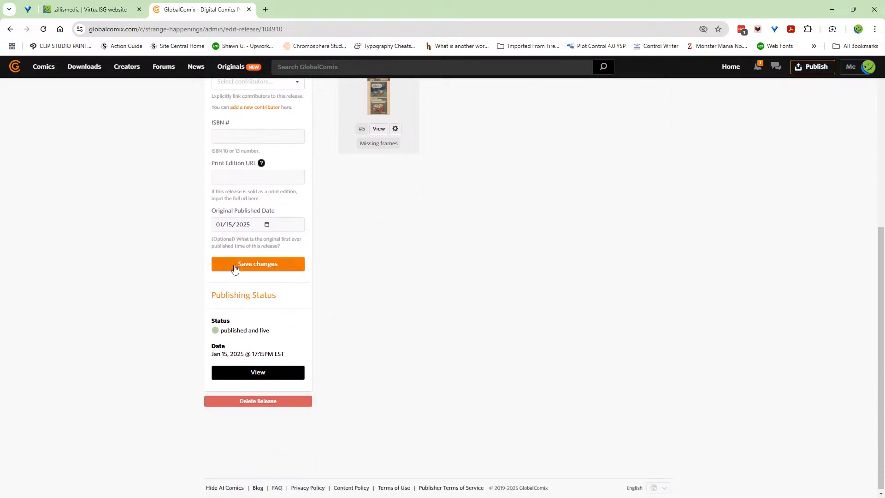
{"action": "scroll", "coordinate": [368, 269], "scroll_direction": "up", "scroll_amount": 6}
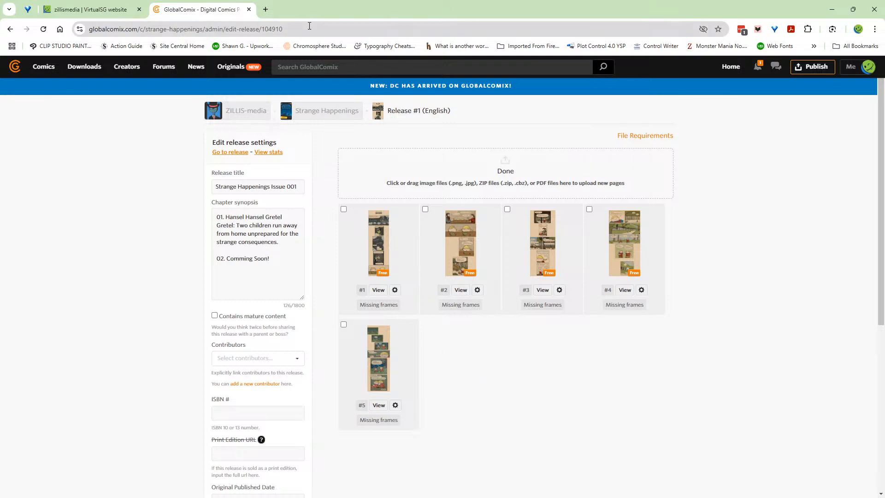
Step: Return to the virtualsg.com home page, reload it and open the Strange Happenings comic book from there
{"action": "left_click", "coordinate": [265, 9]}
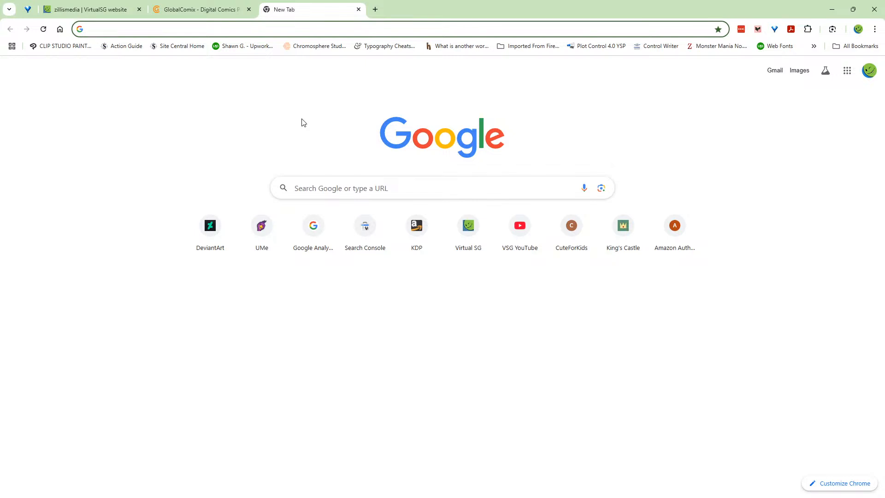
{"action": "left_click", "coordinate": [96, 10]}
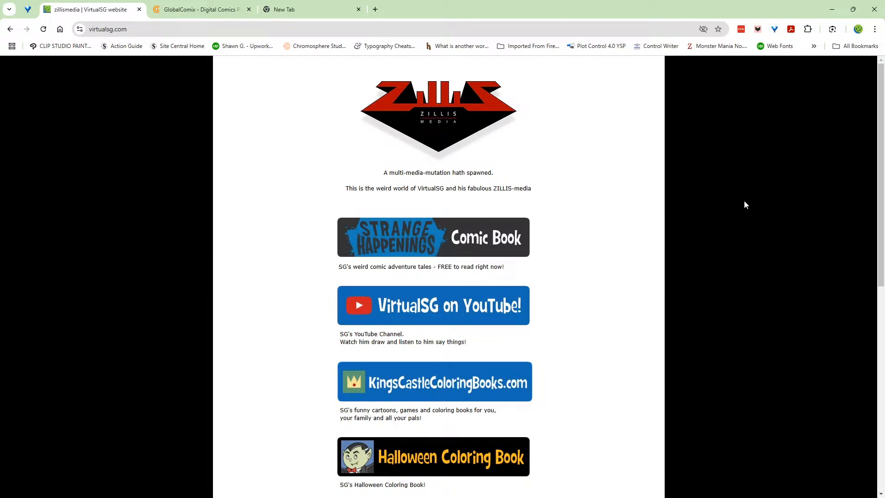
{"action": "left_click", "coordinate": [44, 30]}
{"action": "left_click", "coordinate": [410, 245]}
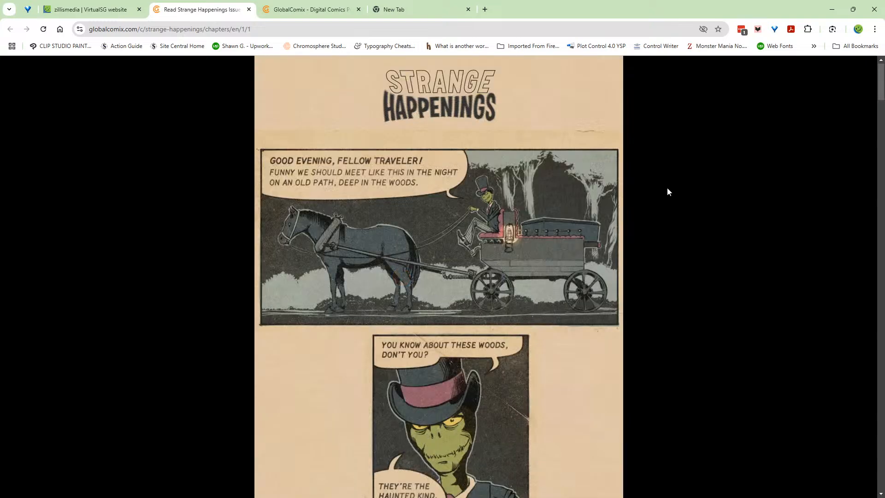
Step: Read through pages 1 to 3 of the published comic and check how each page flows into the next
{"action": "scroll", "coordinate": [668, 188], "scroll_direction": "down", "scroll_amount": 4}
{"action": "scroll", "coordinate": [668, 192], "scroll_direction": "down", "scroll_amount": 10}
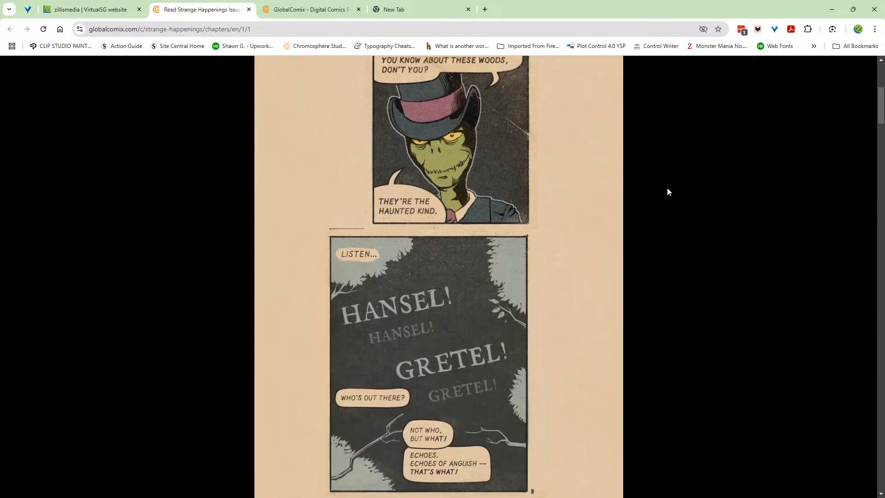
{"action": "scroll", "coordinate": [668, 192], "scroll_direction": "down", "scroll_amount": 10}
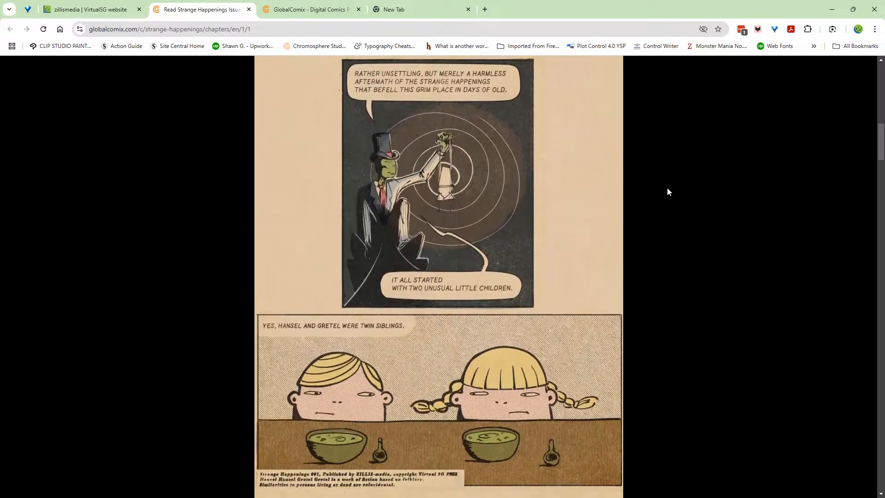
{"action": "scroll", "coordinate": [668, 191], "scroll_direction": "down", "scroll_amount": 9}
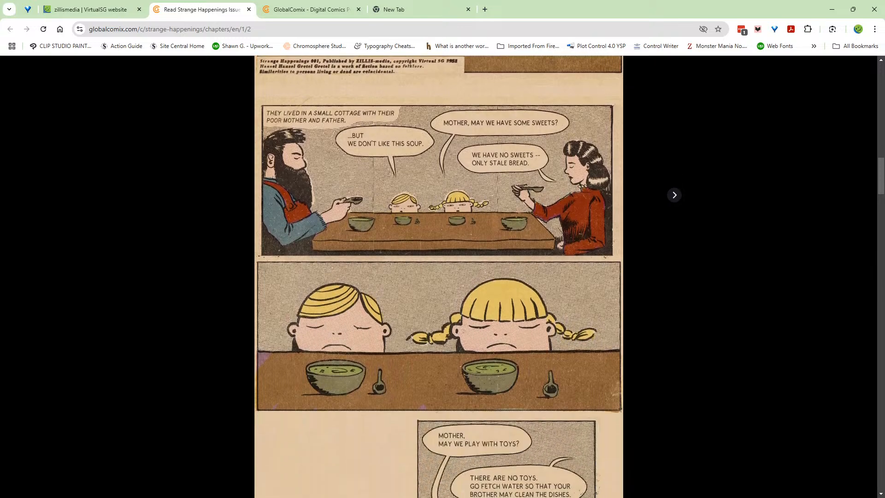
{"action": "scroll", "coordinate": [668, 192], "scroll_direction": "down", "scroll_amount": 10}
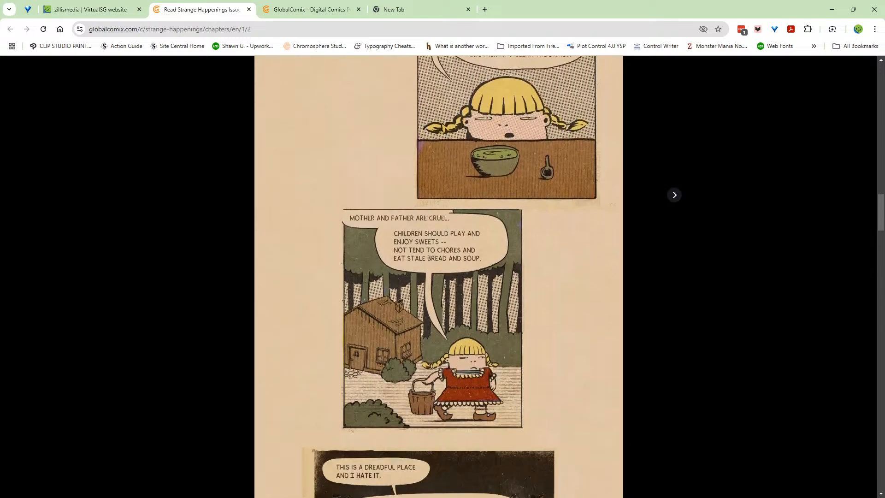
{"action": "scroll", "coordinate": [439, 276], "scroll_direction": "down", "scroll_amount": 8}
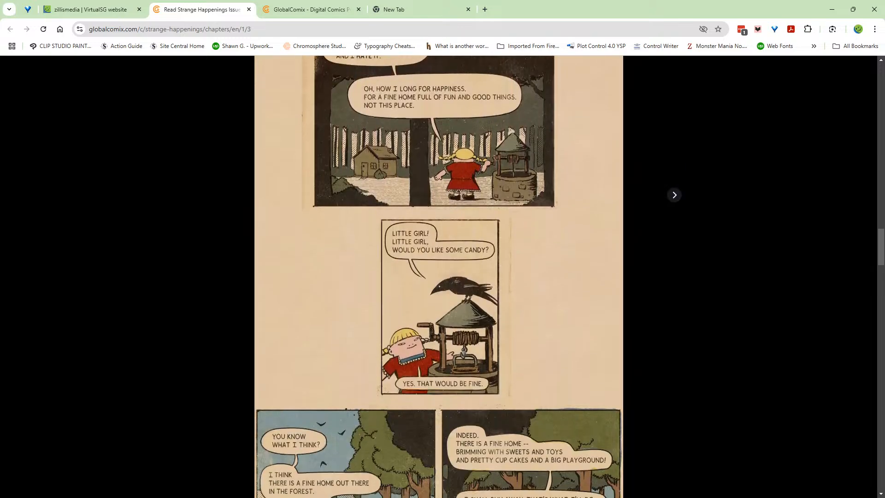
{"action": "scroll", "coordinate": [439, 277], "scroll_direction": "down", "scroll_amount": 8}
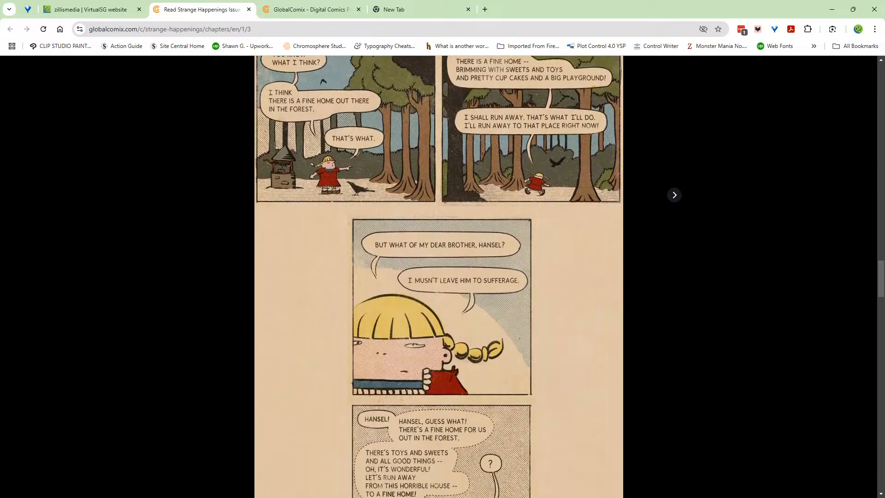
{"action": "scroll", "coordinate": [438, 277], "scroll_direction": "down", "scroll_amount": 6}
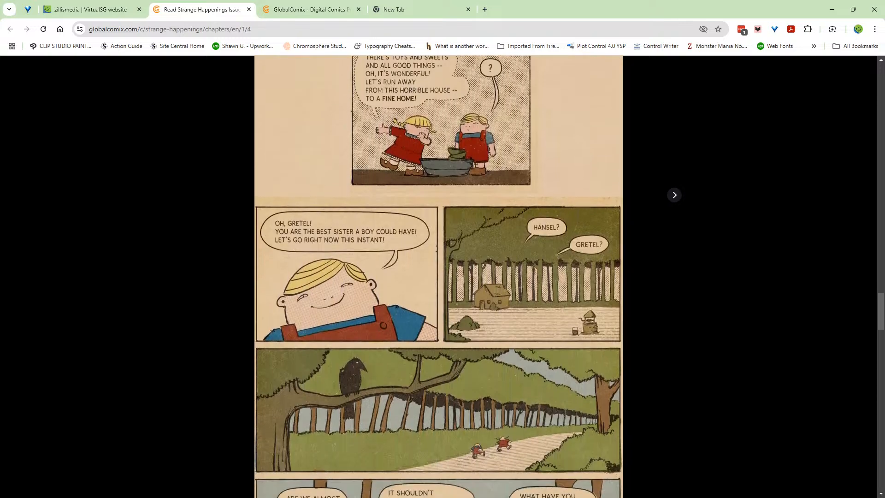
Step: Check pages 4 and 5 of the published comic, including the transition between them, through to the end of the comic
{"action": "scroll", "coordinate": [438, 277], "scroll_direction": "up", "scroll_amount": 3}
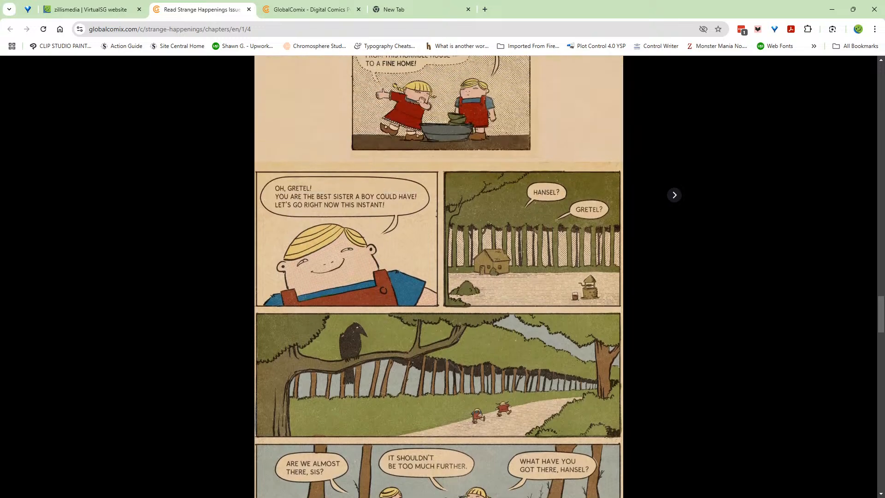
{"action": "scroll", "coordinate": [438, 277], "scroll_direction": "down", "scroll_amount": 4}
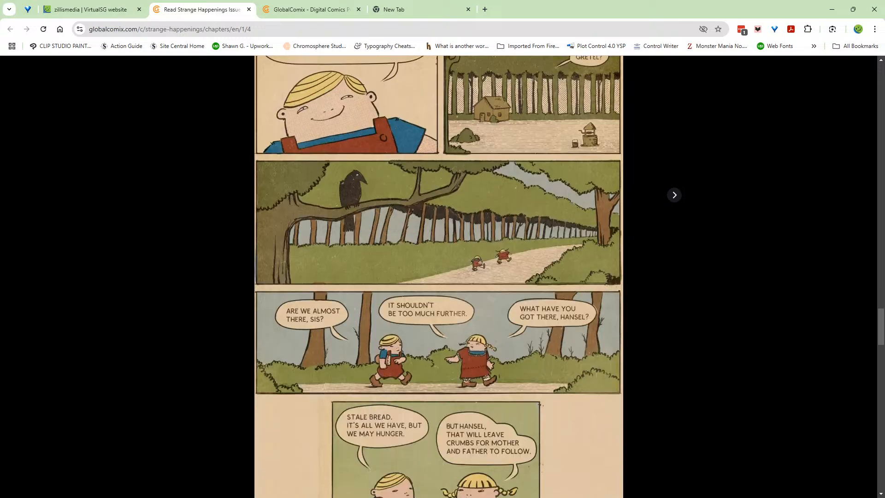
{"action": "scroll", "coordinate": [438, 276], "scroll_direction": "down", "scroll_amount": 3}
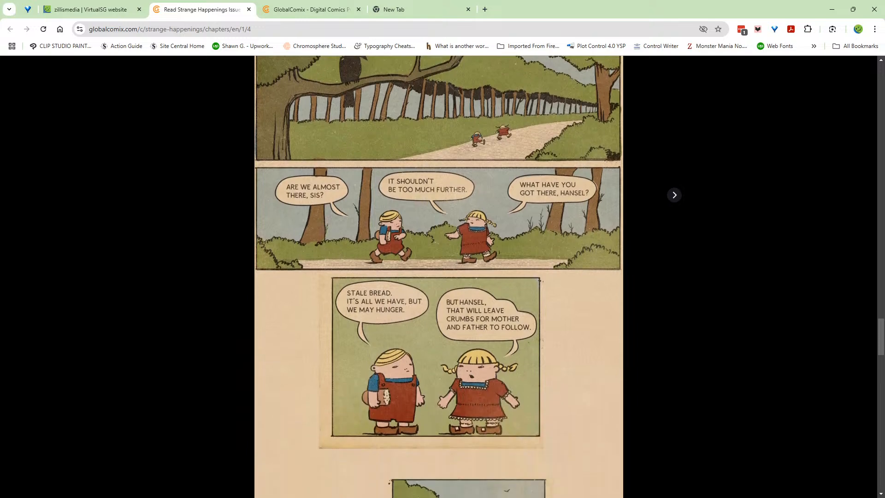
{"action": "scroll", "coordinate": [438, 277], "scroll_direction": "down", "scroll_amount": 3}
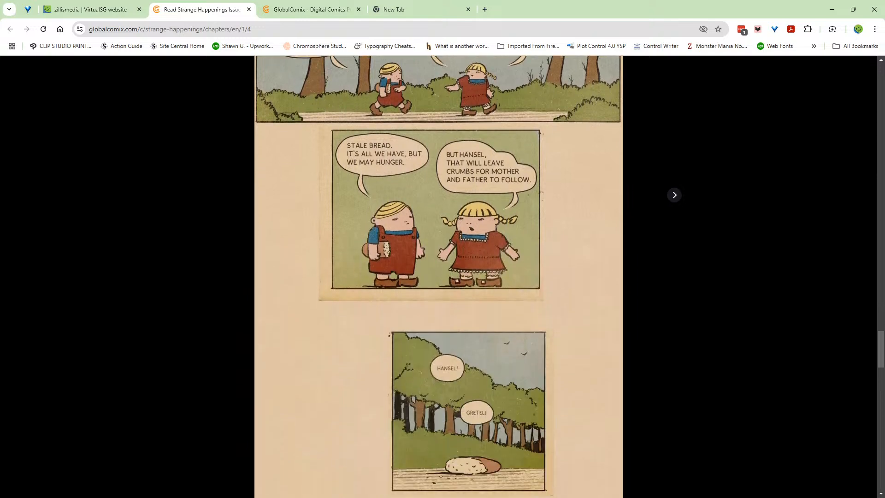
{"action": "scroll", "coordinate": [439, 277], "scroll_direction": "down", "scroll_amount": 8}
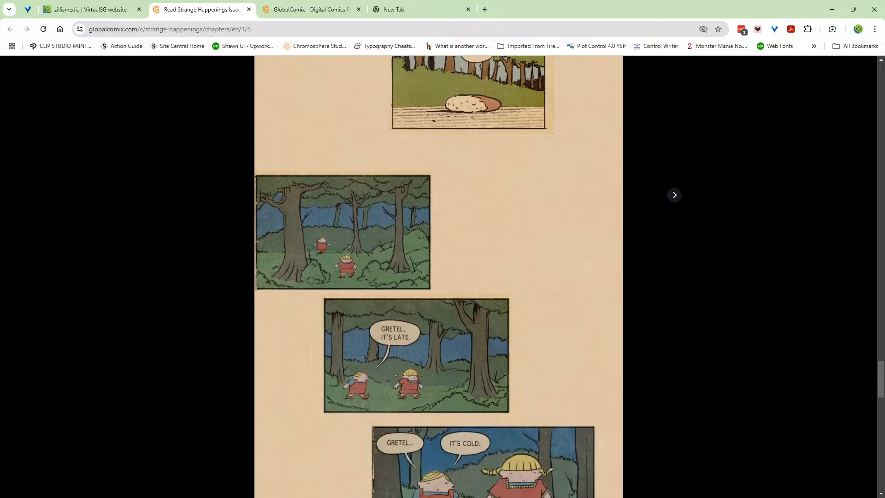
{"action": "scroll", "coordinate": [439, 277], "scroll_direction": "down", "scroll_amount": 10}
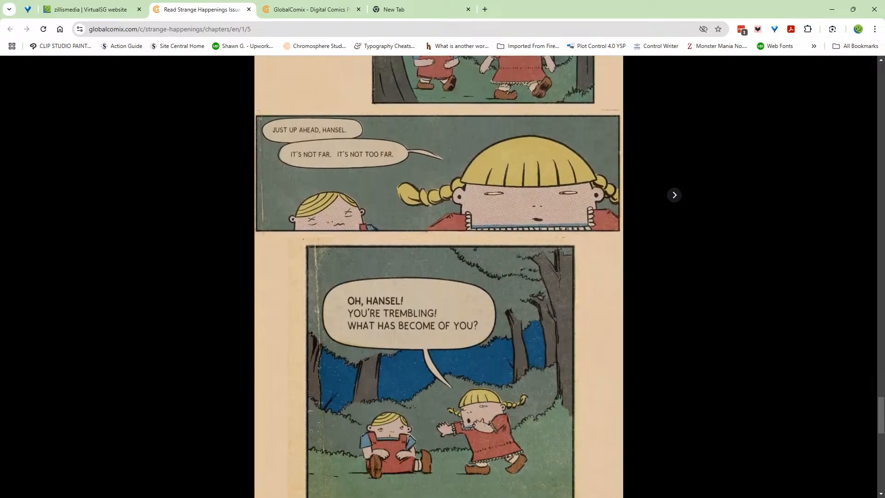
{"action": "scroll", "coordinate": [438, 277], "scroll_direction": "down", "scroll_amount": 4}
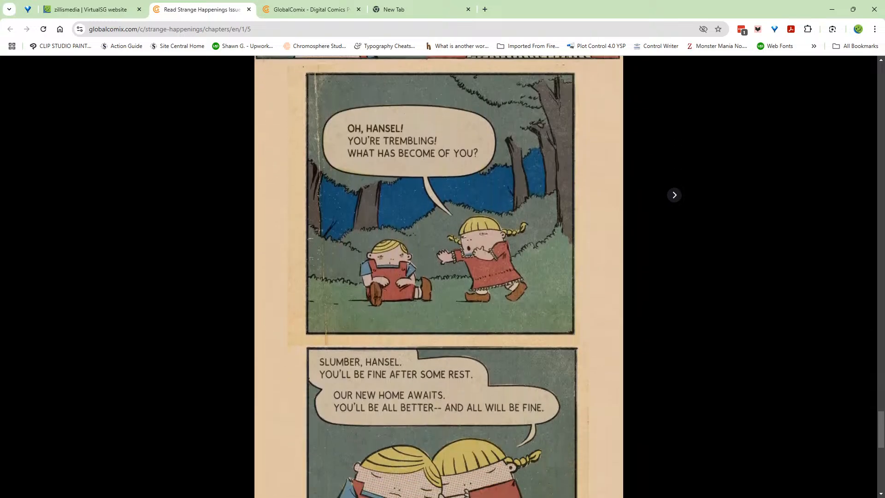
{"action": "scroll", "coordinate": [439, 276], "scroll_direction": "down", "scroll_amount": 4}
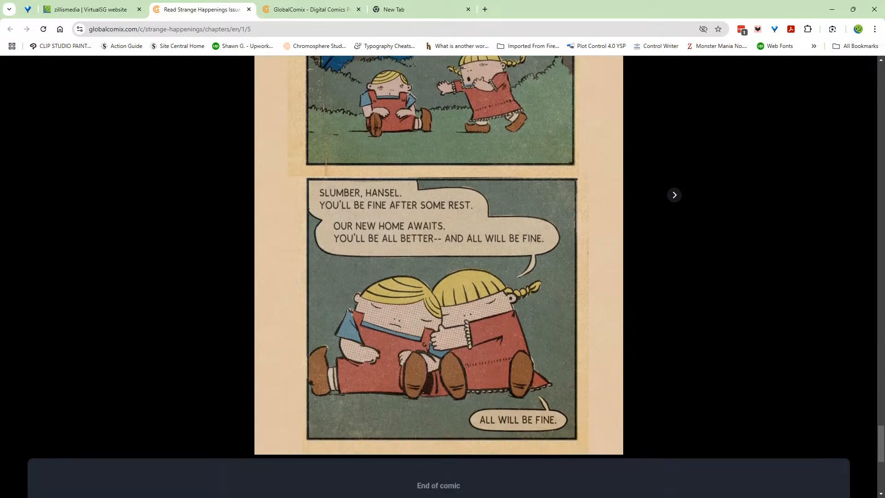
{"action": "scroll", "coordinate": [438, 277], "scroll_direction": "down", "scroll_amount": 1}
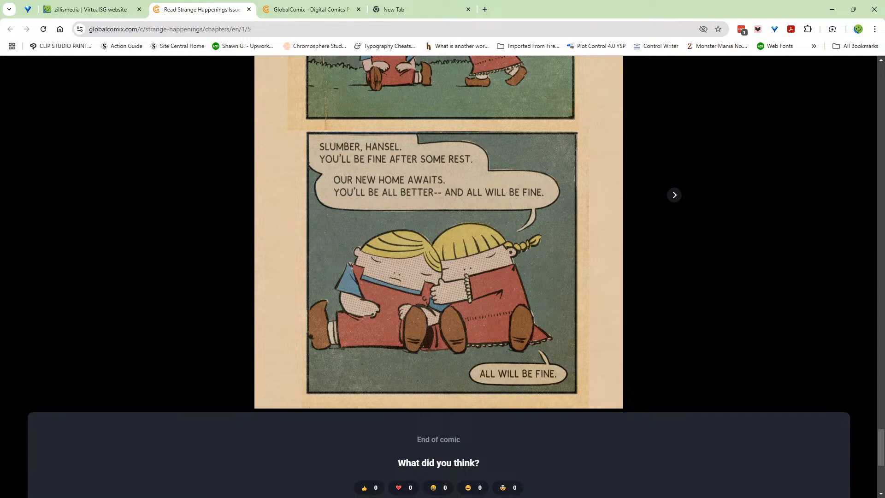
Step: Close the comic reader, GlobalComix editing and blank browser tabs, and switch to the StrangeHappeningsDigital_001 document in Clip Studio Paint
{"action": "left_click", "coordinate": [249, 10]}
{"action": "left_click", "coordinate": [248, 10]}
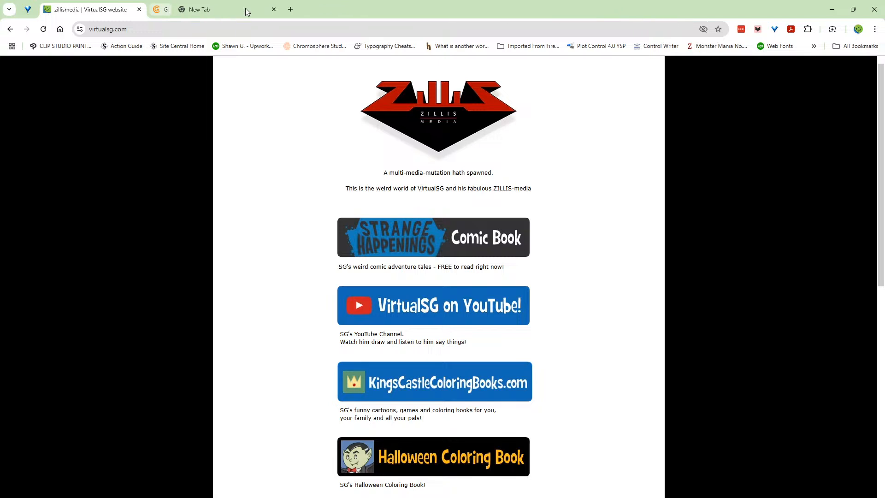
{"action": "left_click", "coordinate": [249, 10]}
{"action": "key", "text": "alt+Tab"}
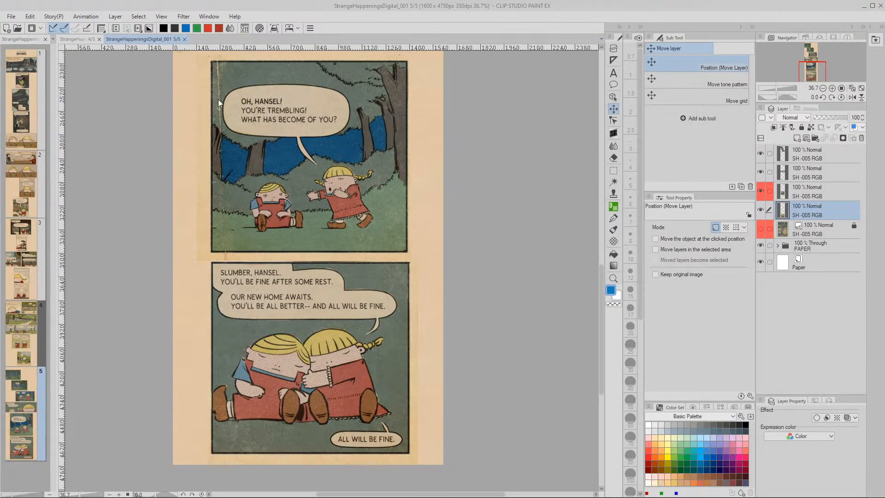